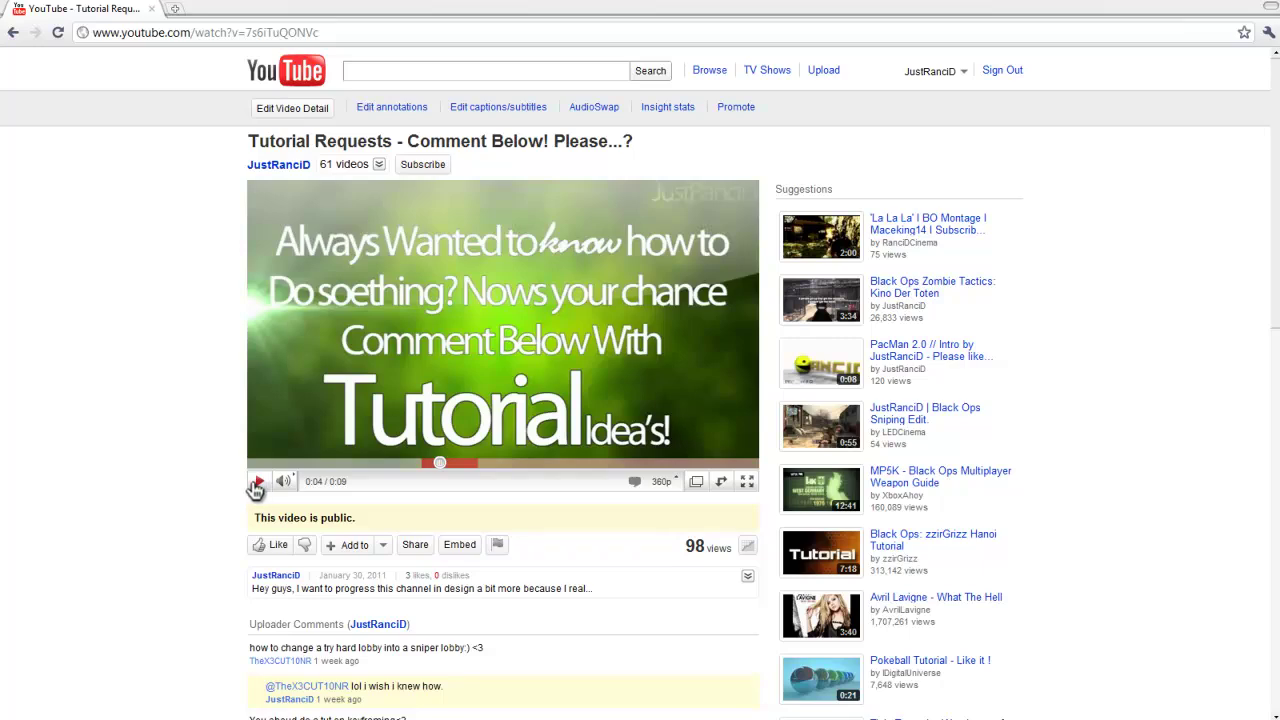
click(255, 482)
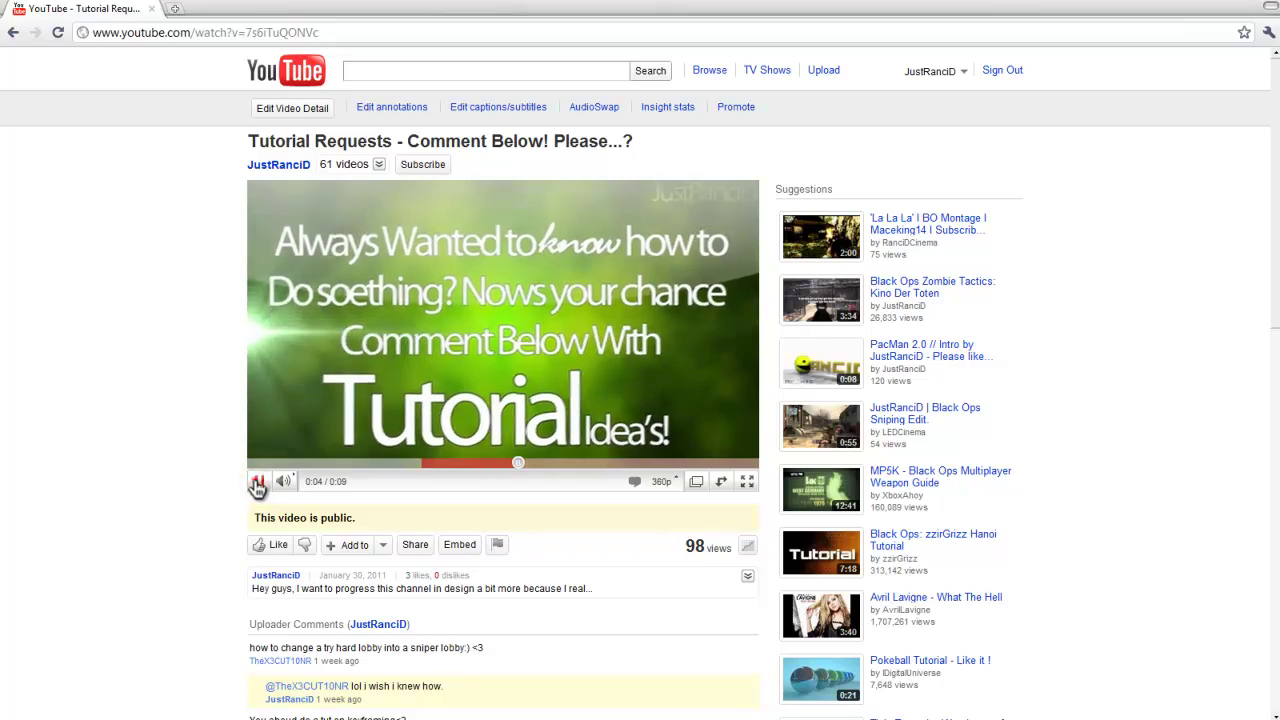
click(255, 481)
scroll(117, 255, down, 3)
scroll(102, 305, up, 3)
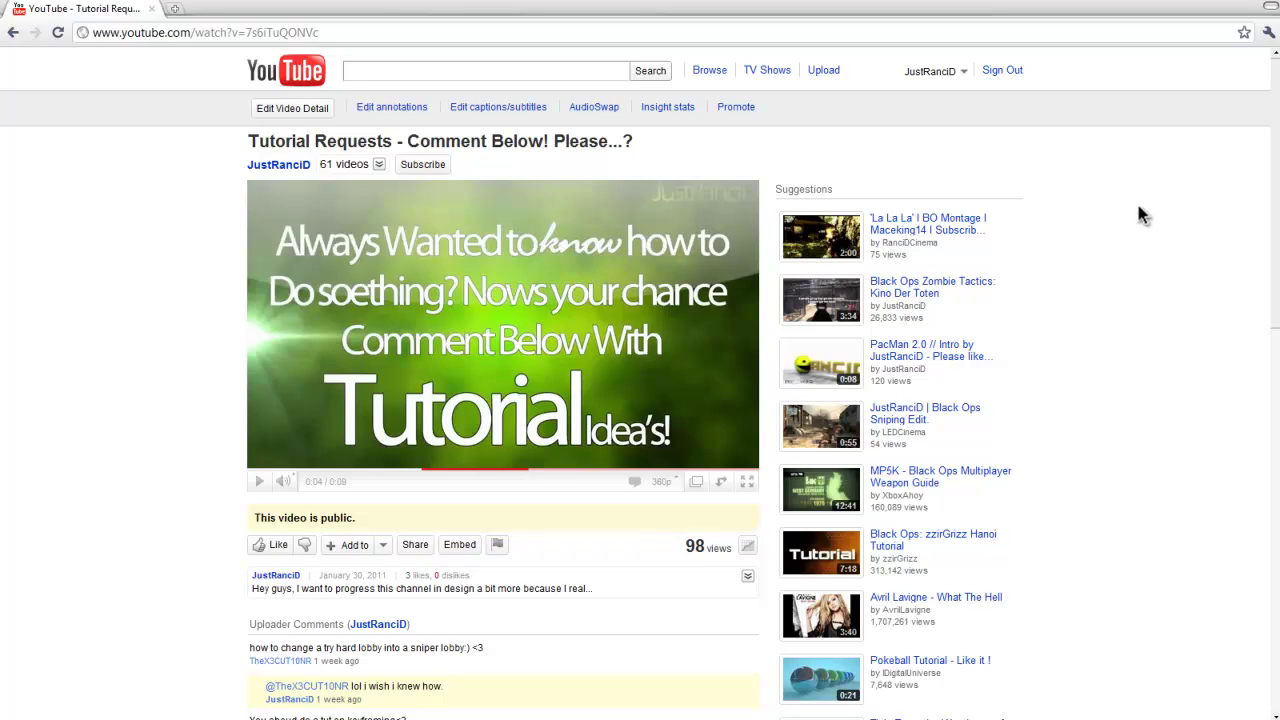
scroll(1137, 201, down, 2)
scroll(1160, 180, up, 2)
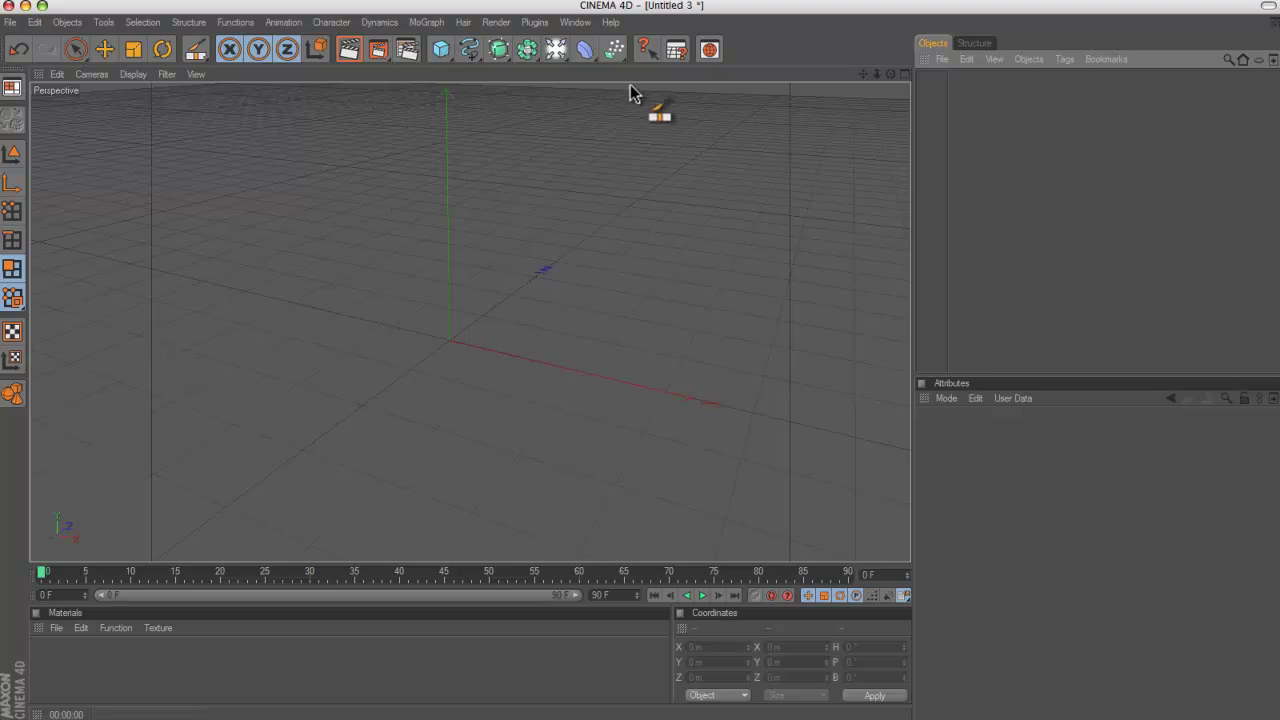
Step: Add a cube primitive with the default 200 m size to the empty scene
drag(861, 74, 641, 378)
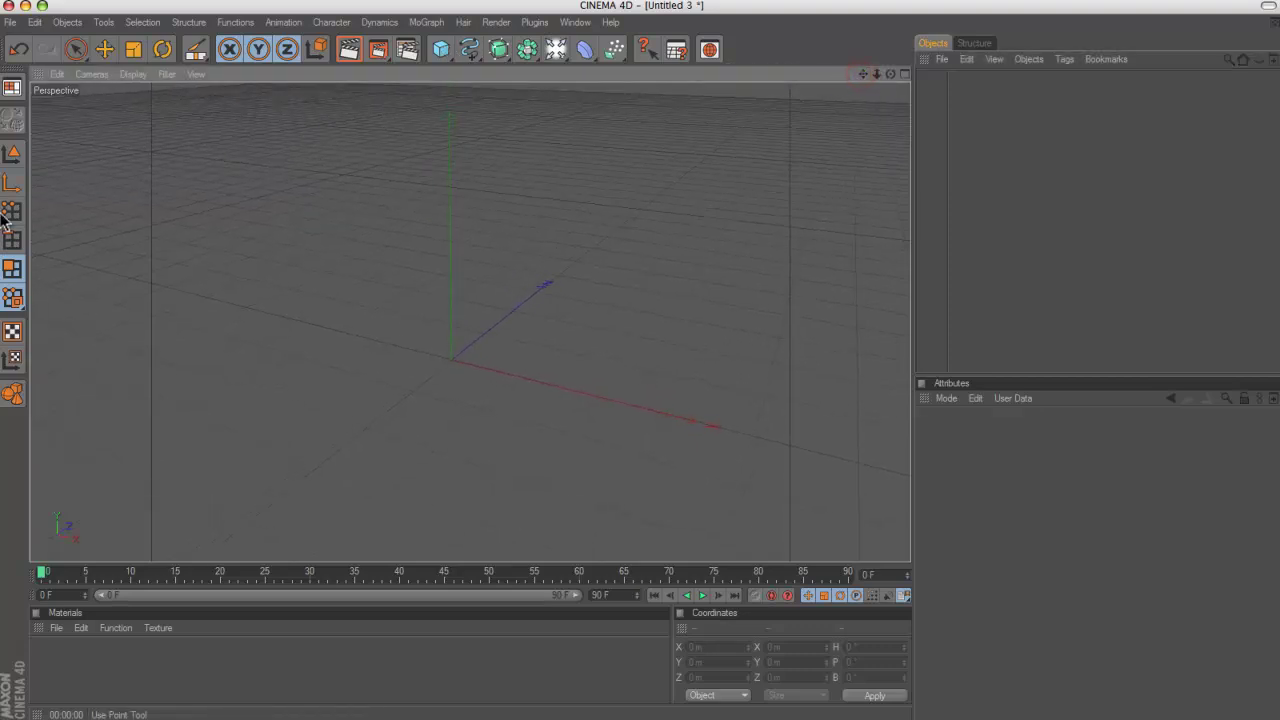
click(104, 49)
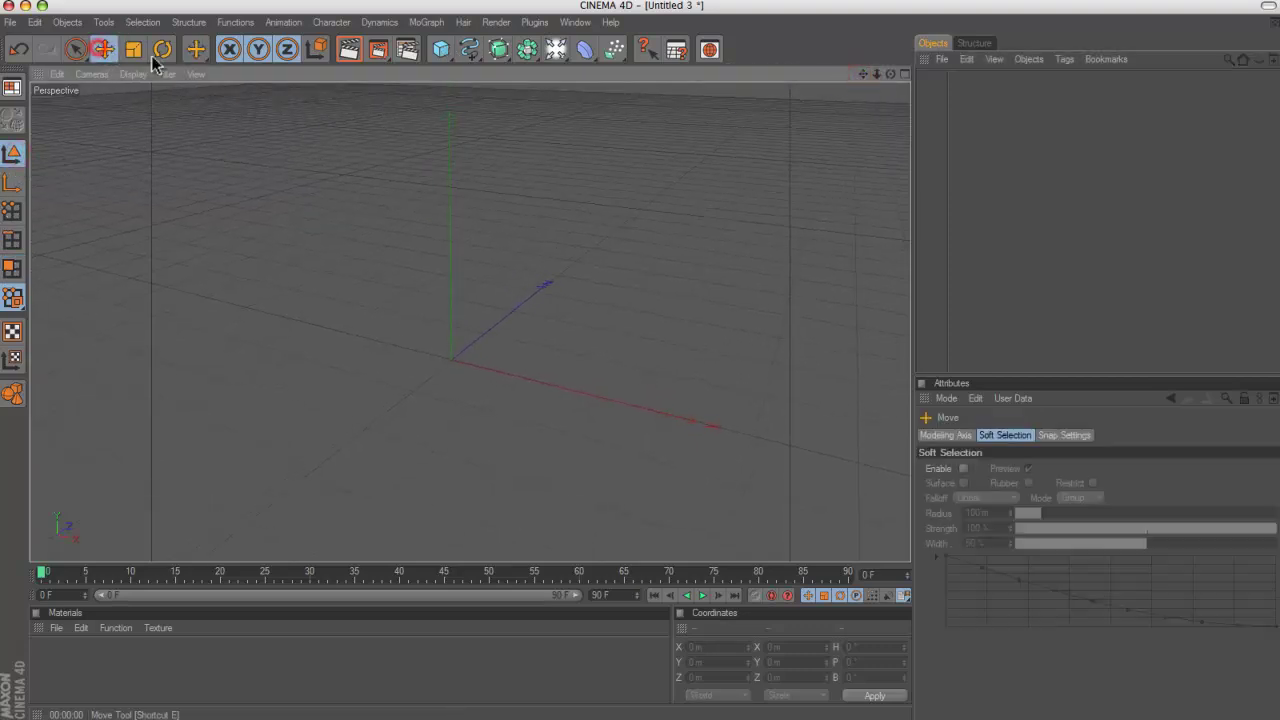
drag(862, 74, 669, 374)
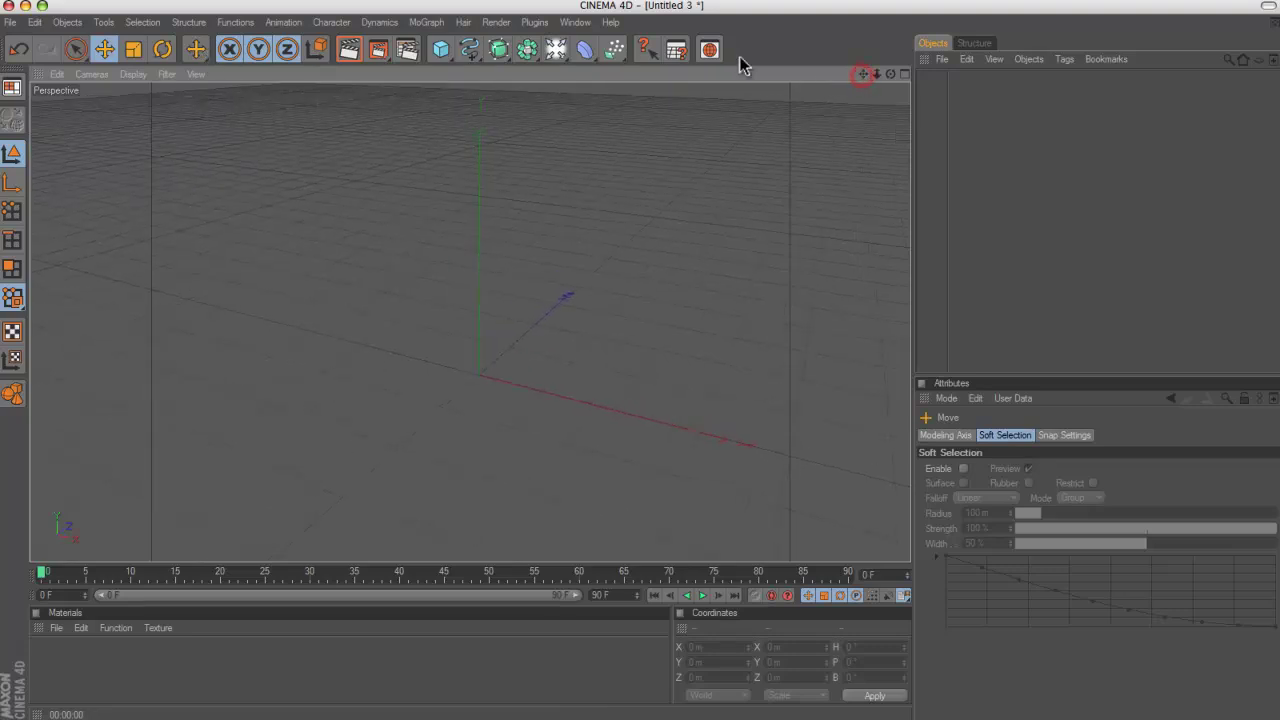
drag(442, 53, 485, 67)
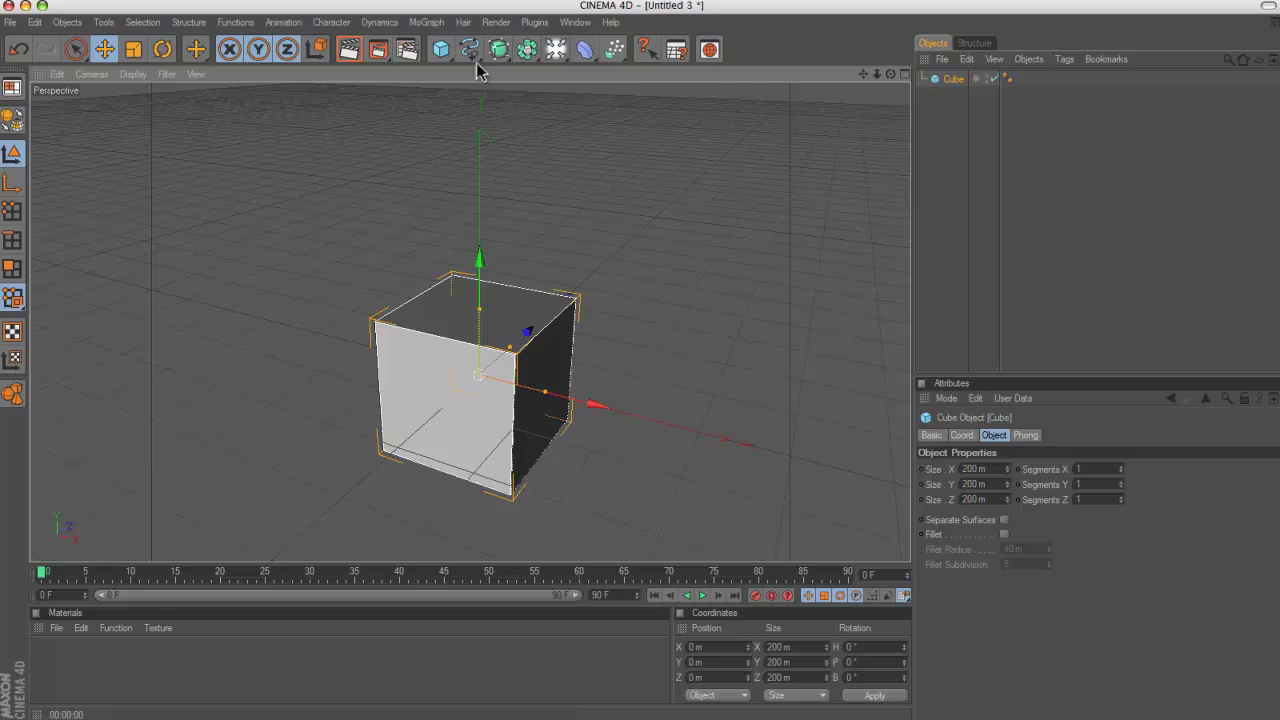
click(427, 22)
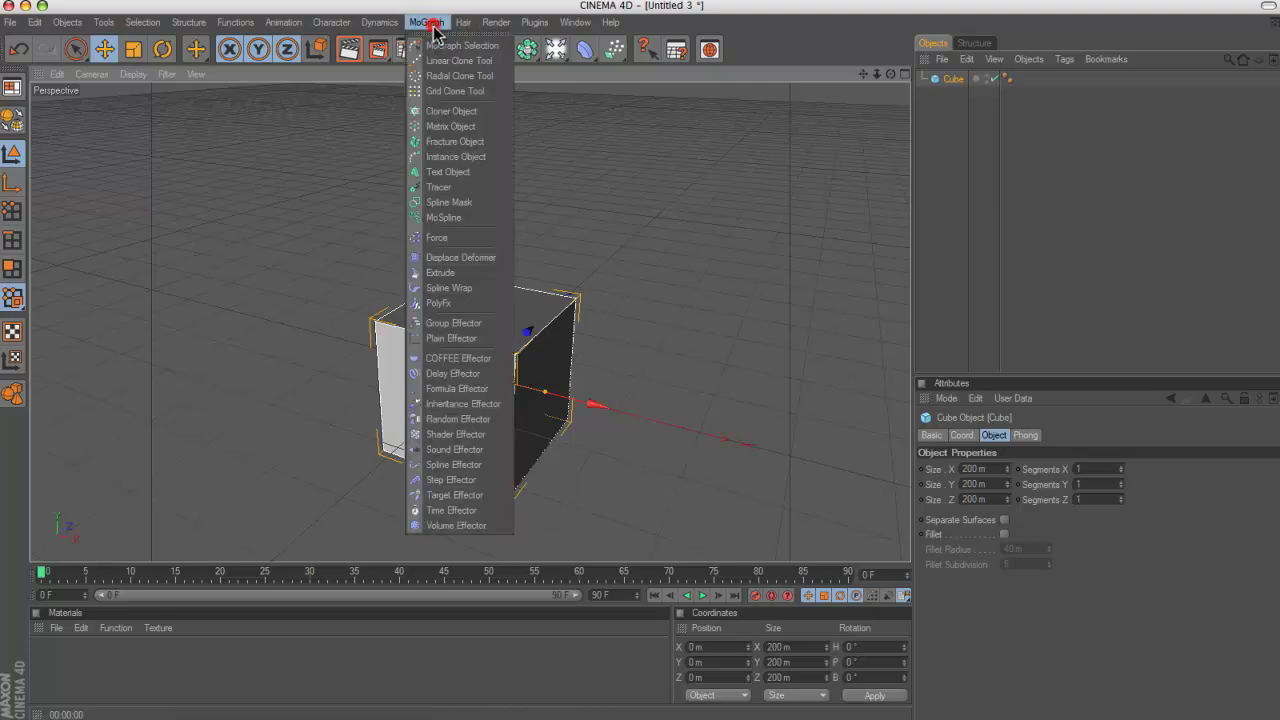
click(473, 304)
drag(953, 95, 957, 100)
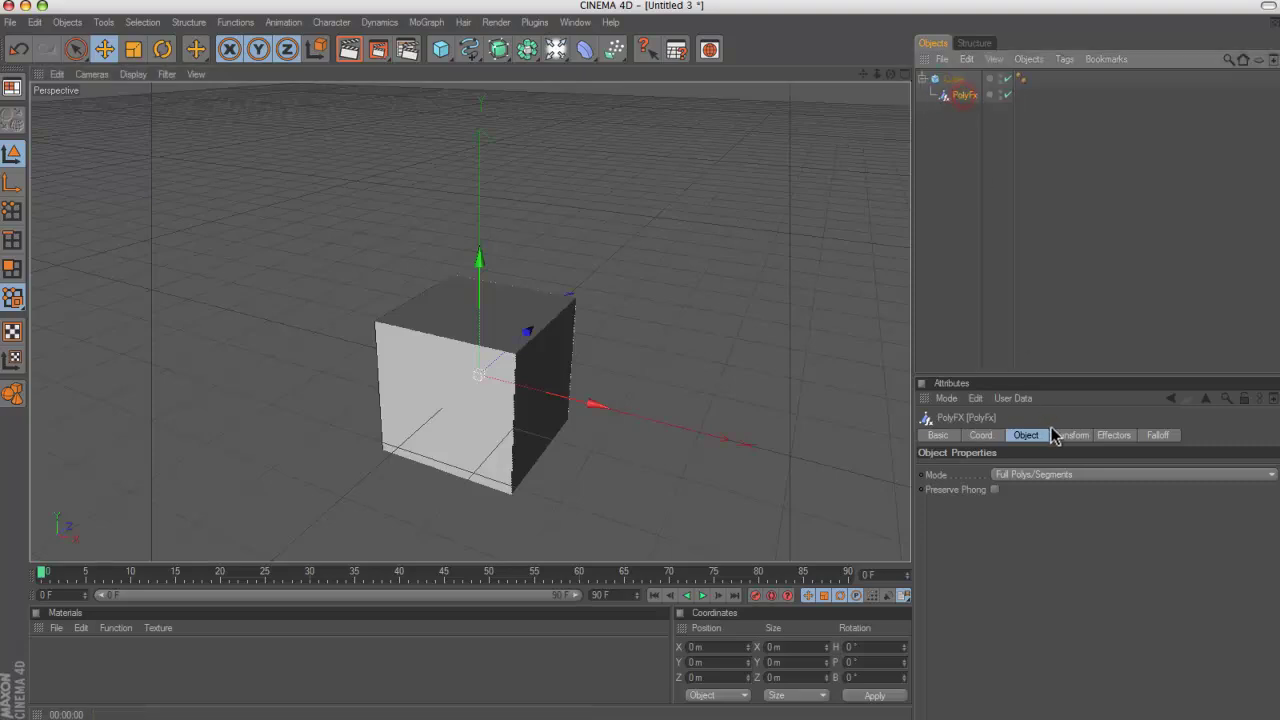
click(1068, 436)
click(1027, 437)
click(950, 80)
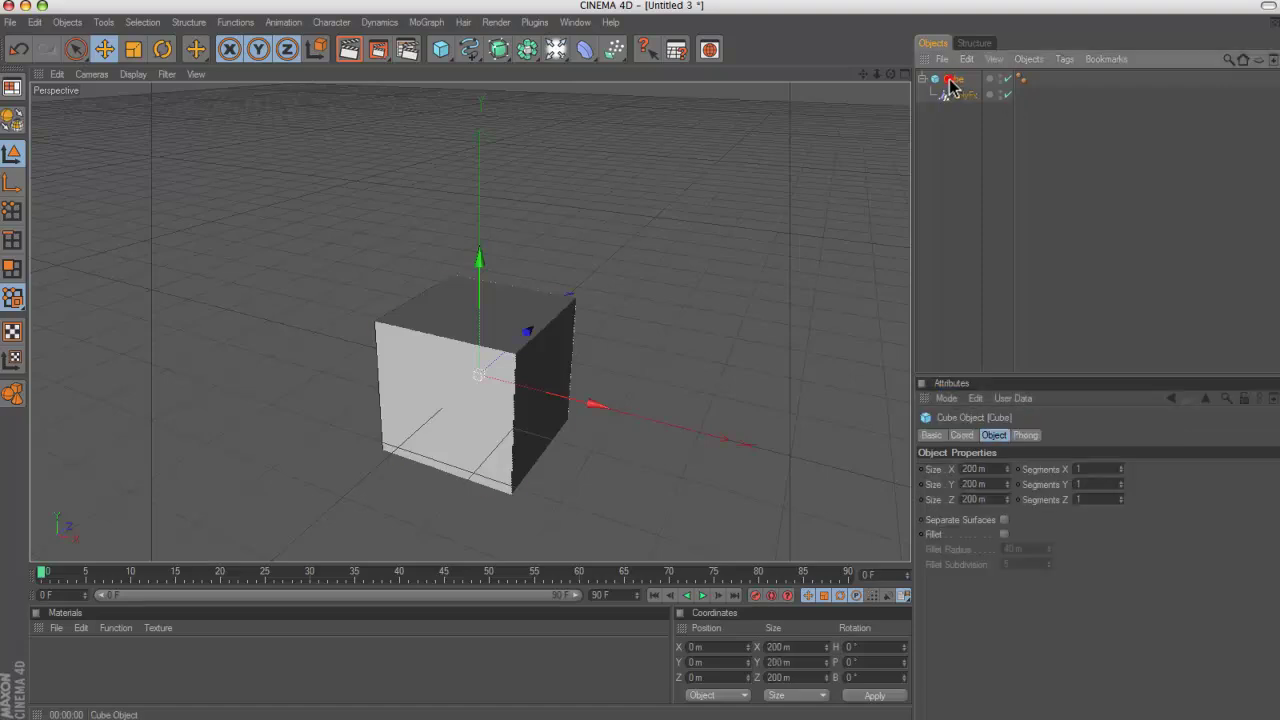
click(430, 22)
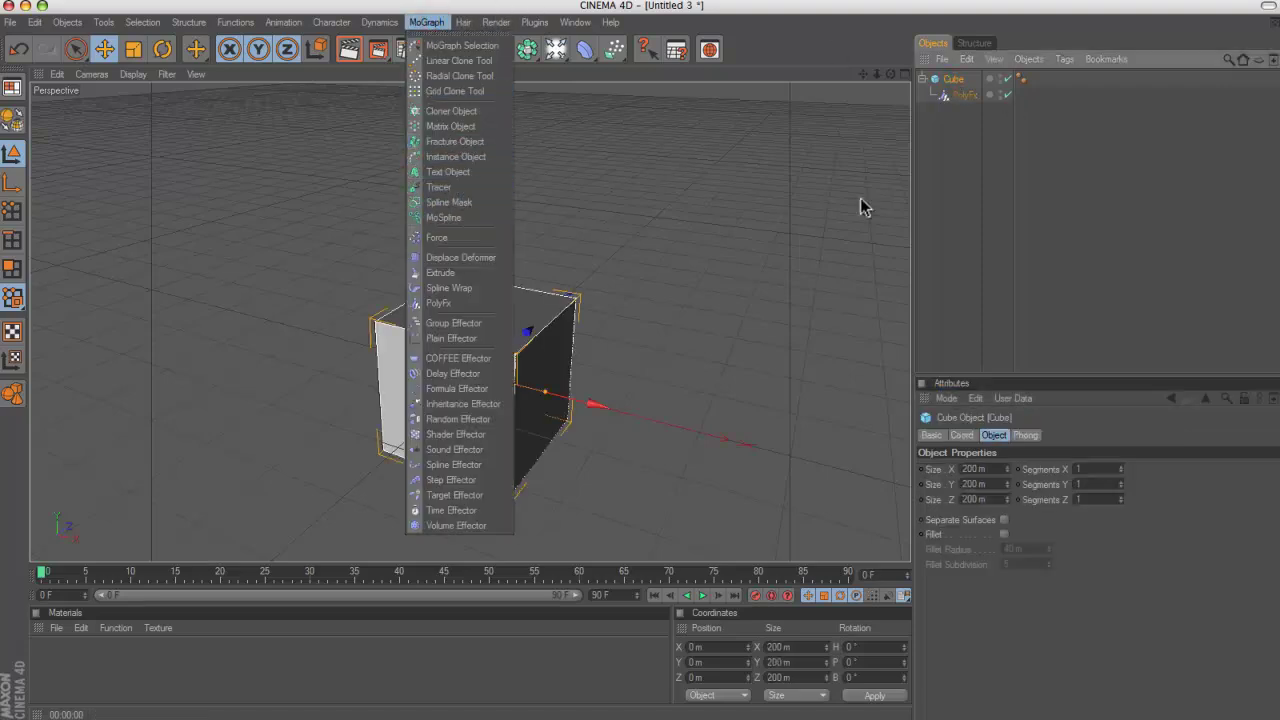
click(980, 155)
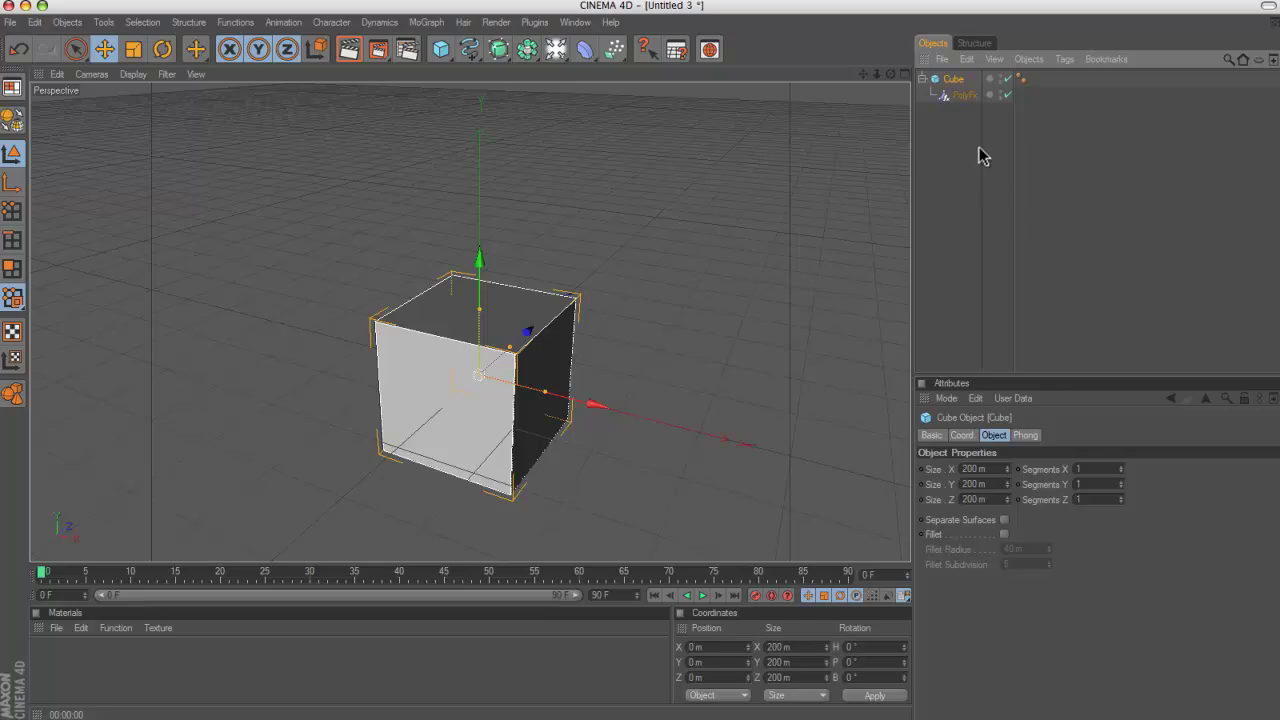
click(952, 96)
key(Delete)
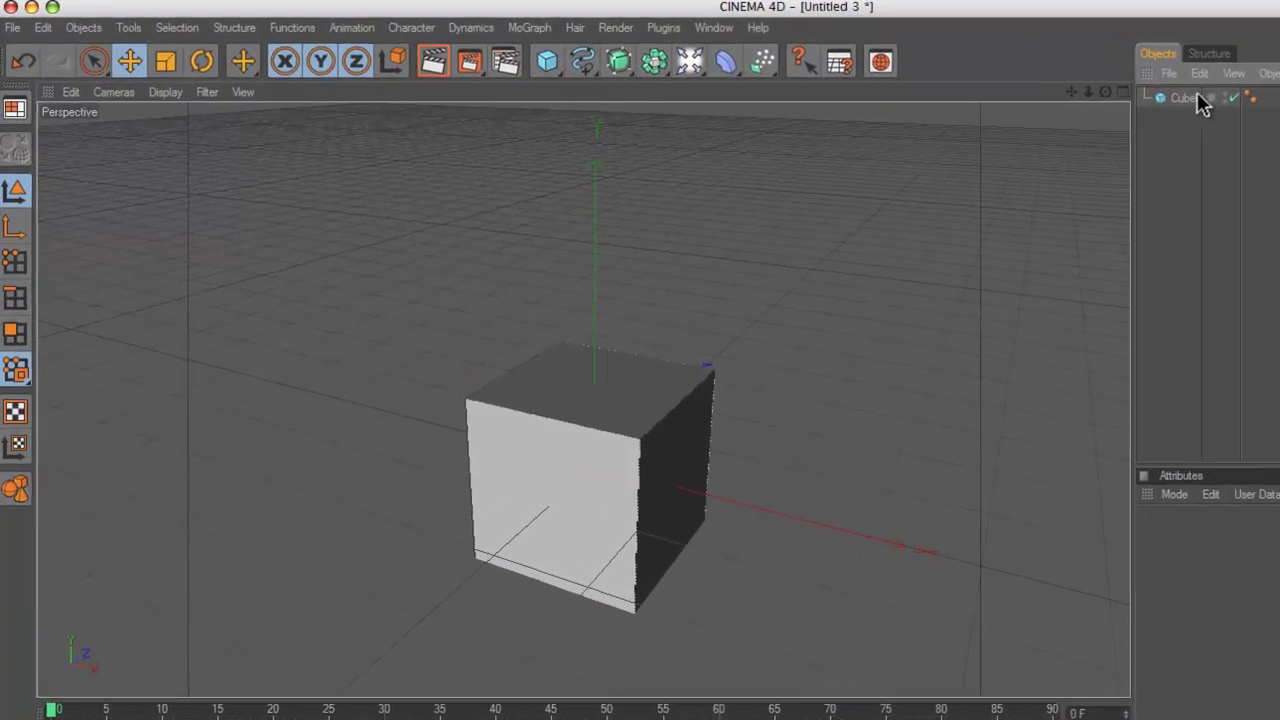
Step: Convert the cube into an editable polygon object and switch to polygon editing
click(949, 79)
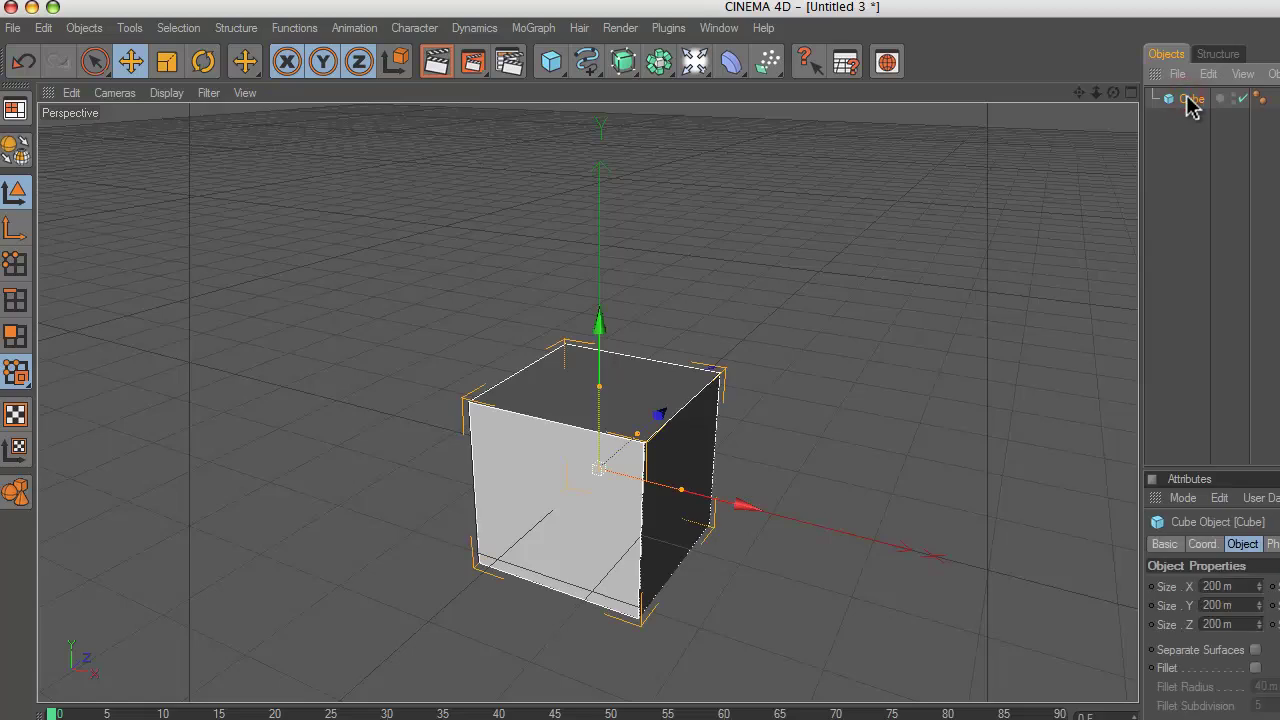
key(c)
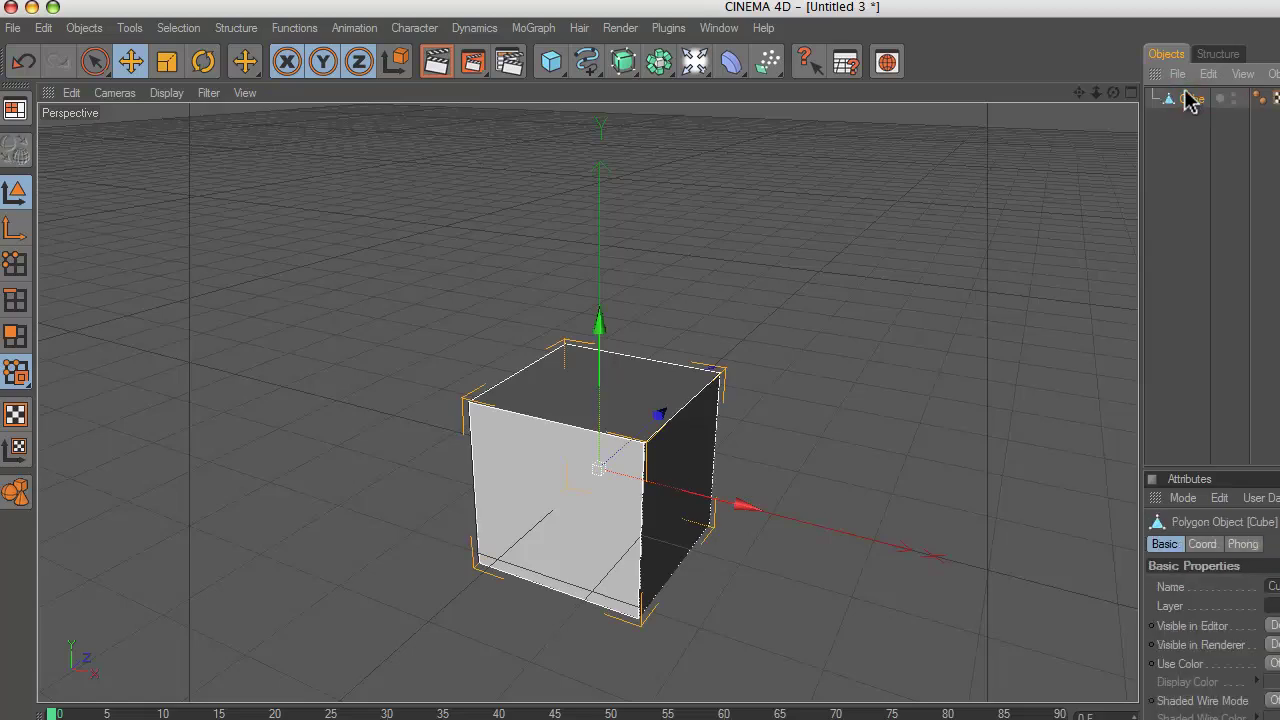
click(15, 337)
click(566, 476)
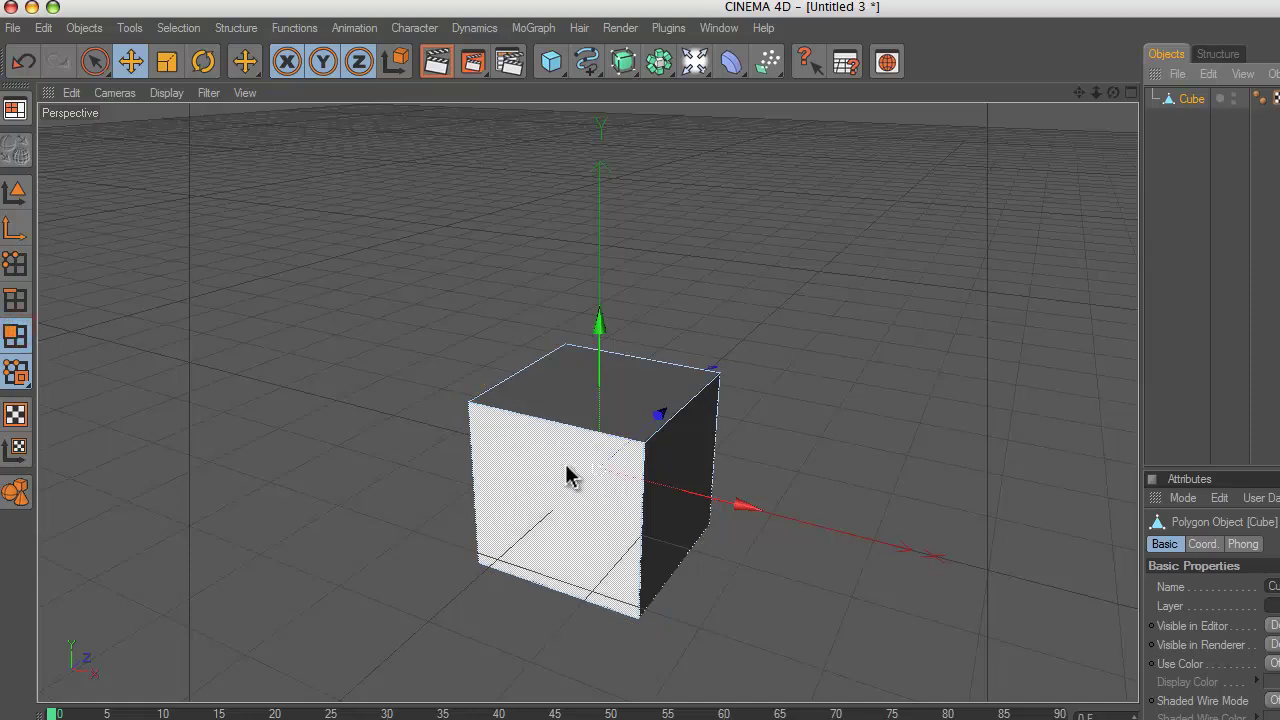
Step: Slice random diagonal lines across the cube's front and neighbouring faces with the Knife tool in Line mode
key(k)
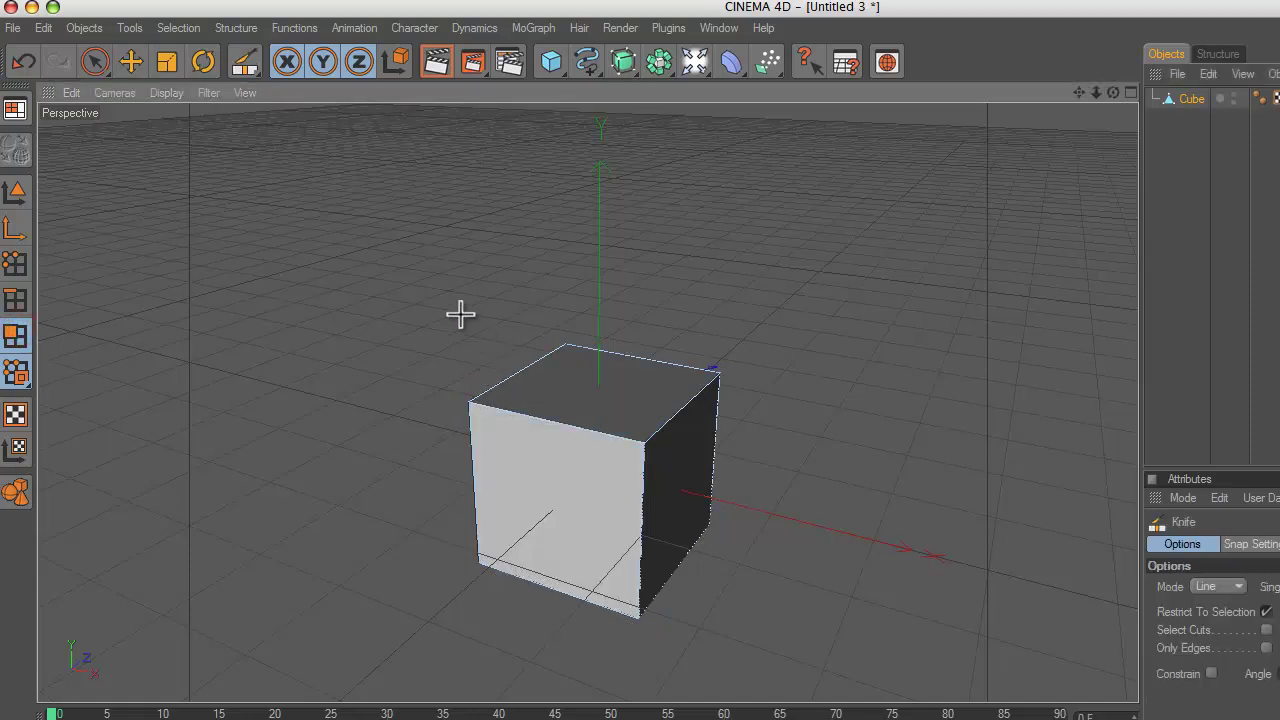
drag(462, 309, 636, 632)
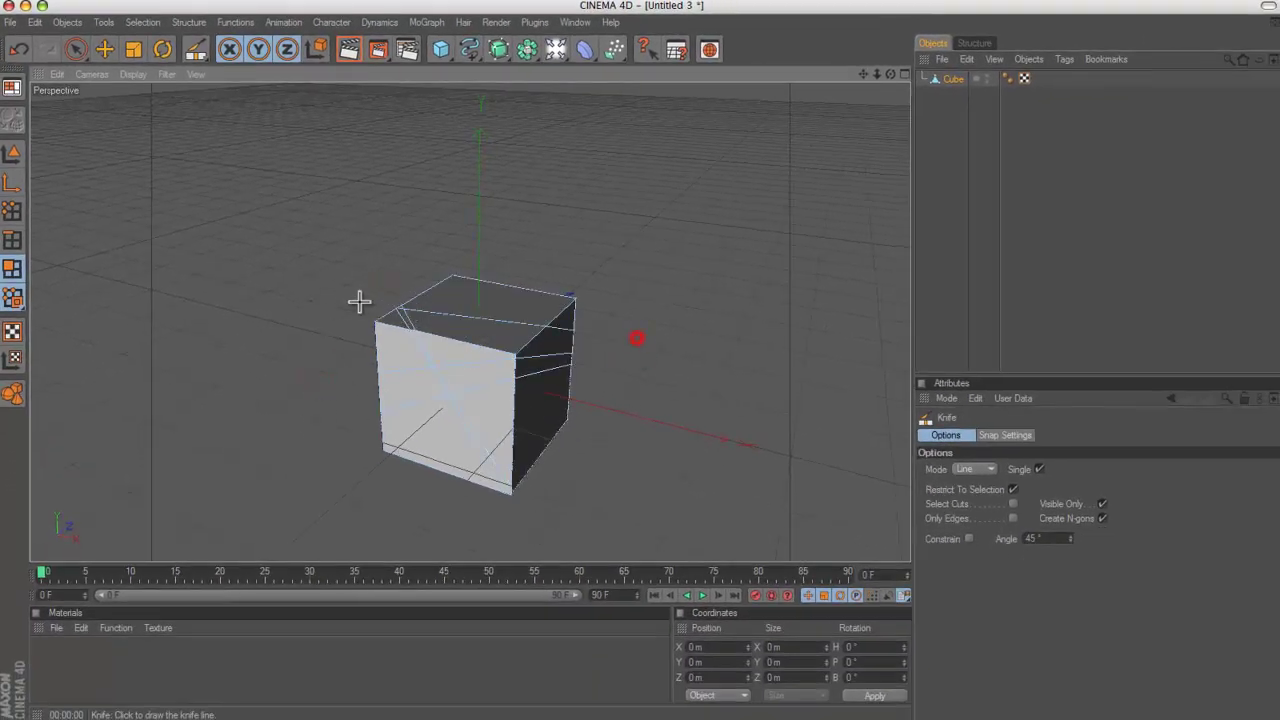
drag(383, 249, 622, 529)
drag(588, 254, 372, 535)
Step: Slice more random crossing Knife lines over the cube's underside and the adjoining side faces
drag(890, 75, 640, 360)
drag(512, 428, 283, 129)
drag(337, 339, 538, 507)
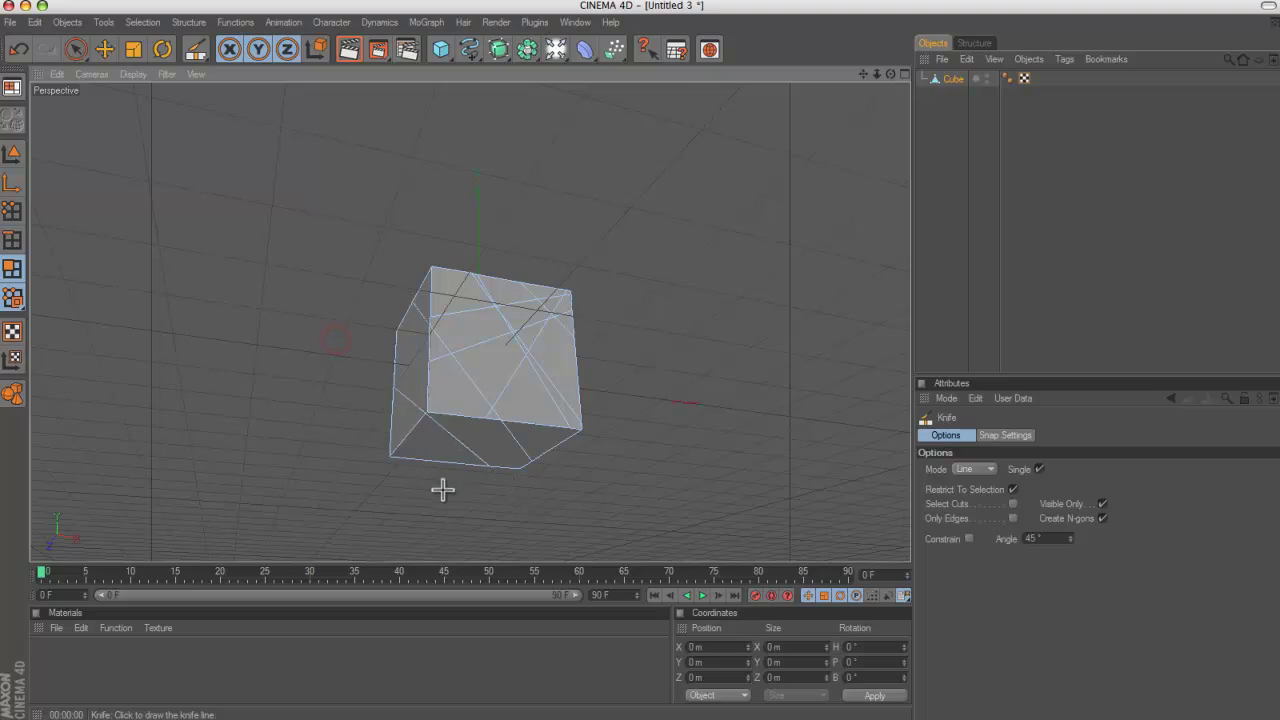
drag(433, 487, 378, 212)
drag(339, 425, 495, 507)
drag(889, 75, 482, 403)
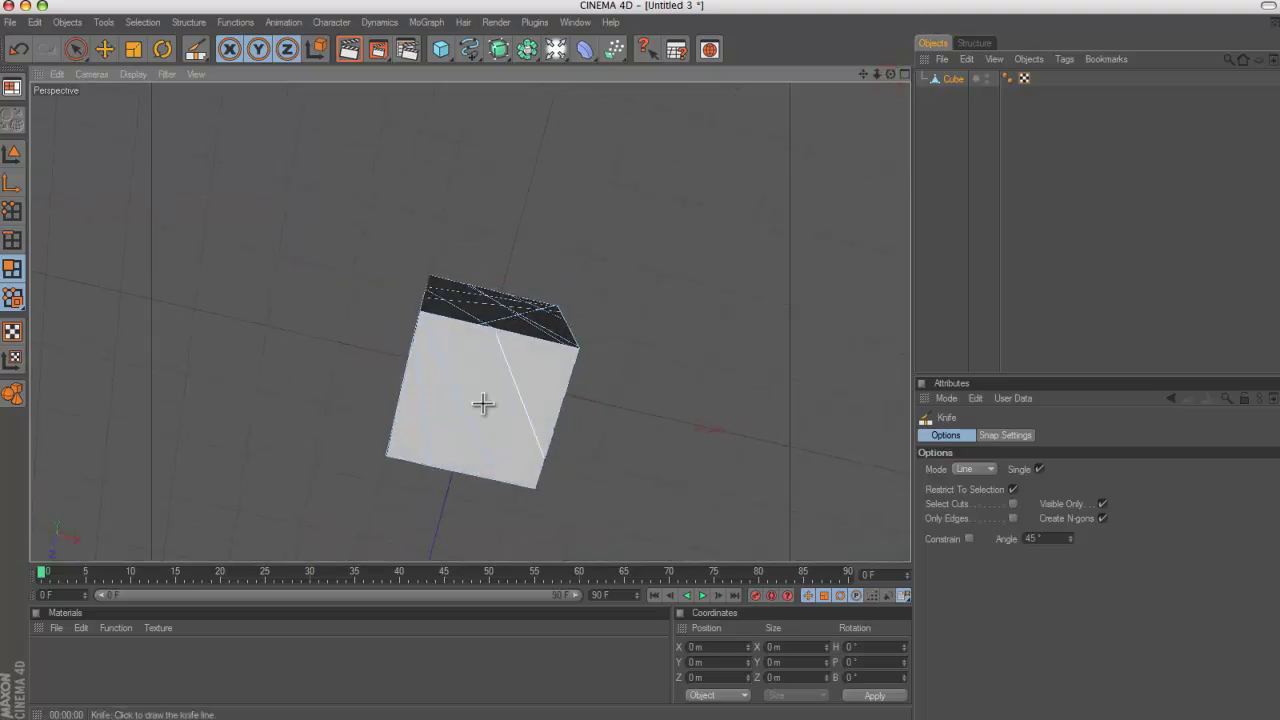
drag(394, 500, 593, 217)
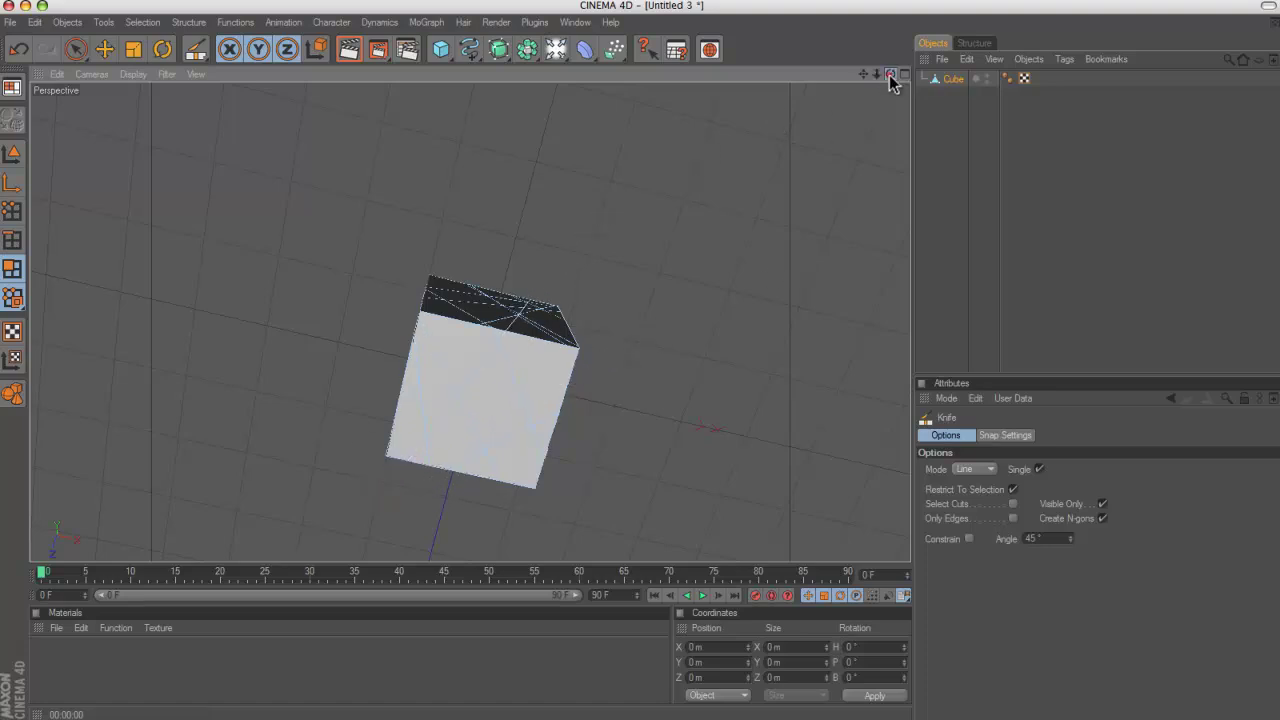
drag(890, 77, 543, 586)
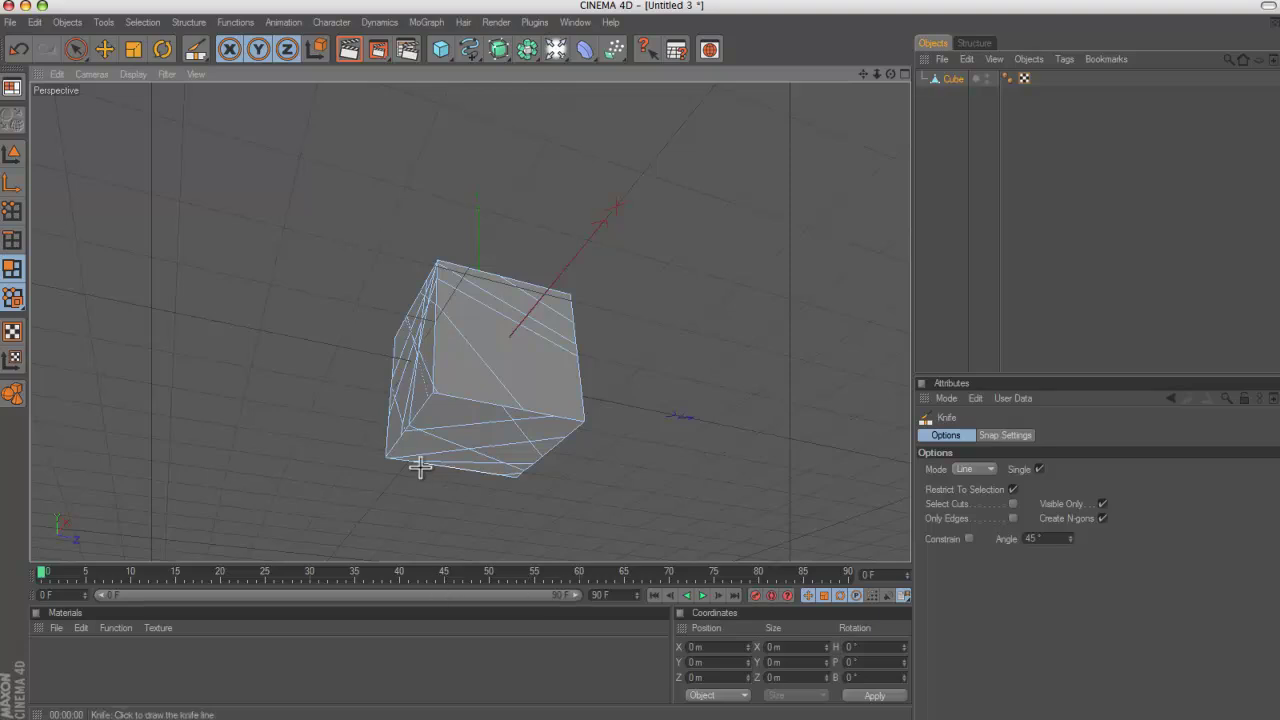
drag(409, 506, 495, 240)
mouse_move(689, 445)
mouse_down()
mouse_move(443, 277)
mouse_move(430, 230)
mouse_up()
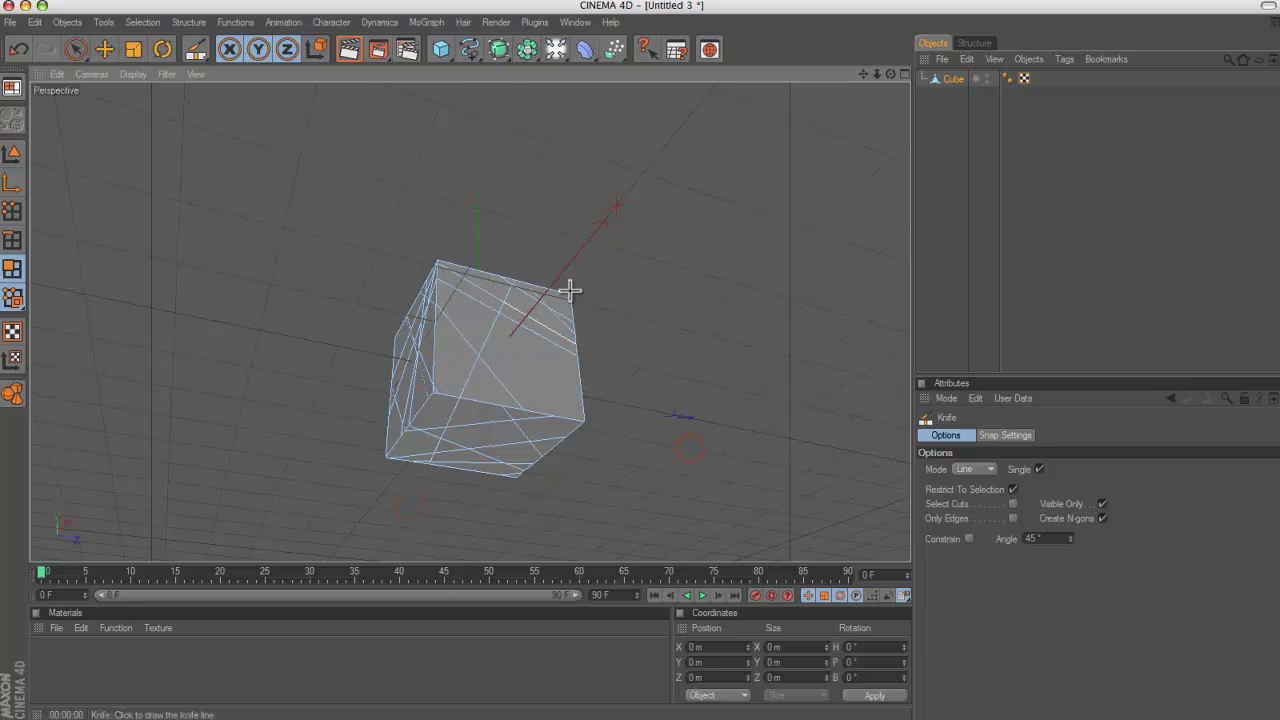
drag(526, 235, 545, 455)
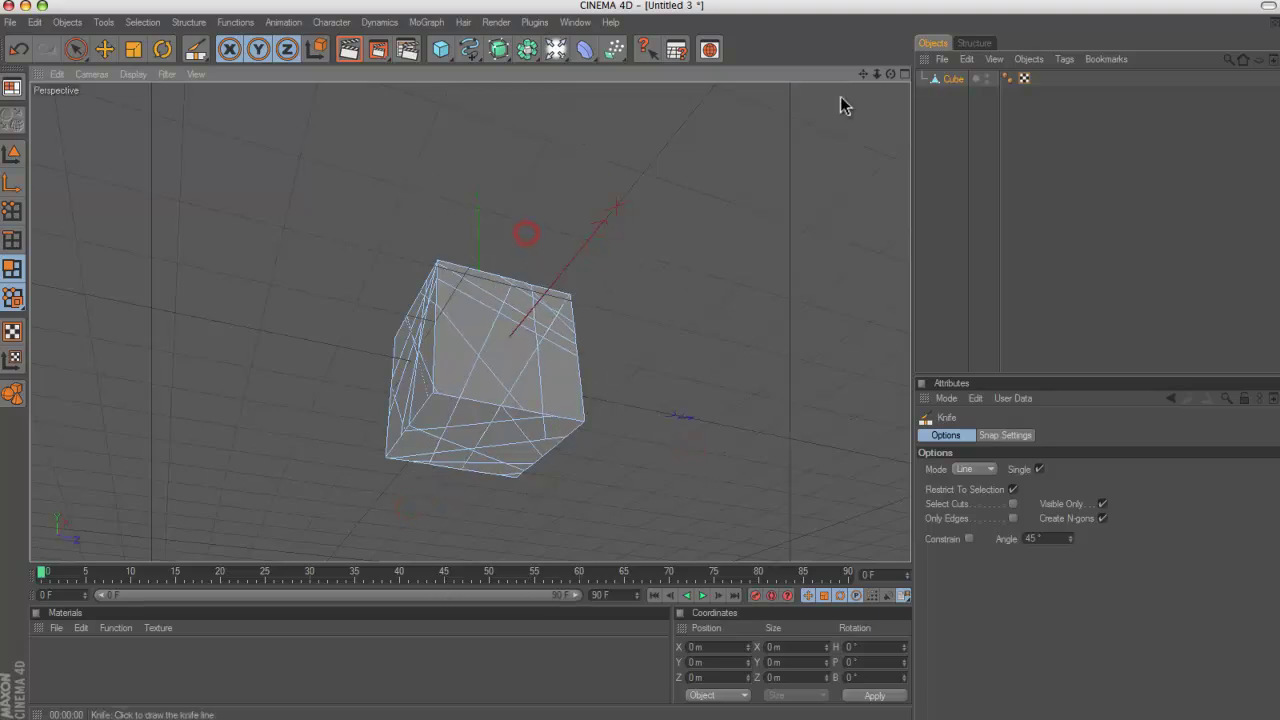
Step: Slice further irregular Knife lines across the cube's back and top faces so every side is divided
drag(891, 75, 640, 359)
drag(514, 515, 410, 40)
click(426, 377)
click(486, 421)
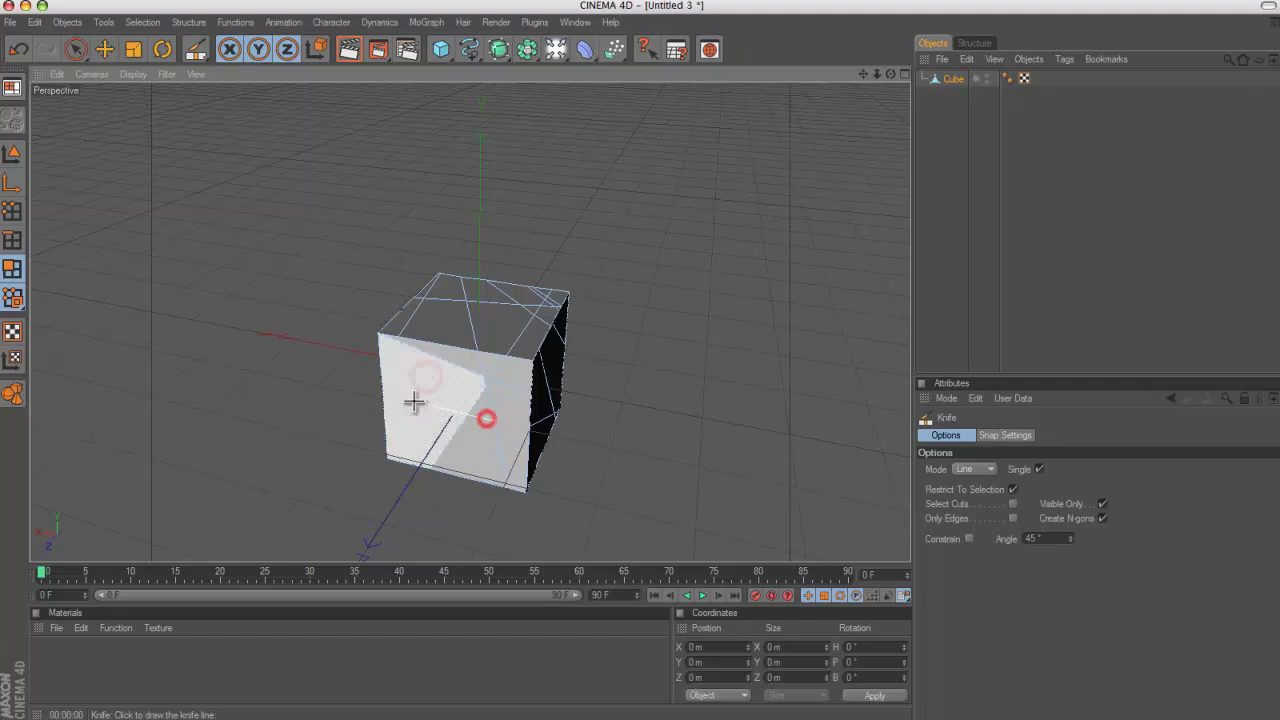
click(543, 416)
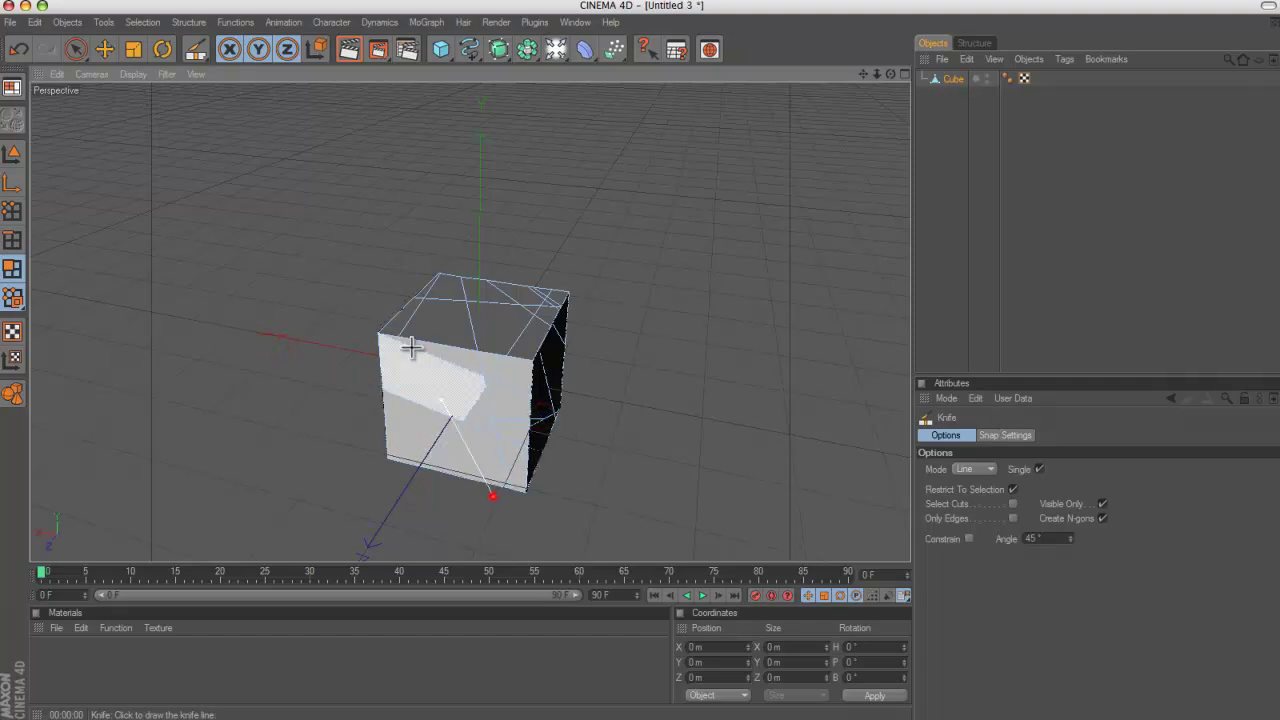
drag(360, 454, 639, 275)
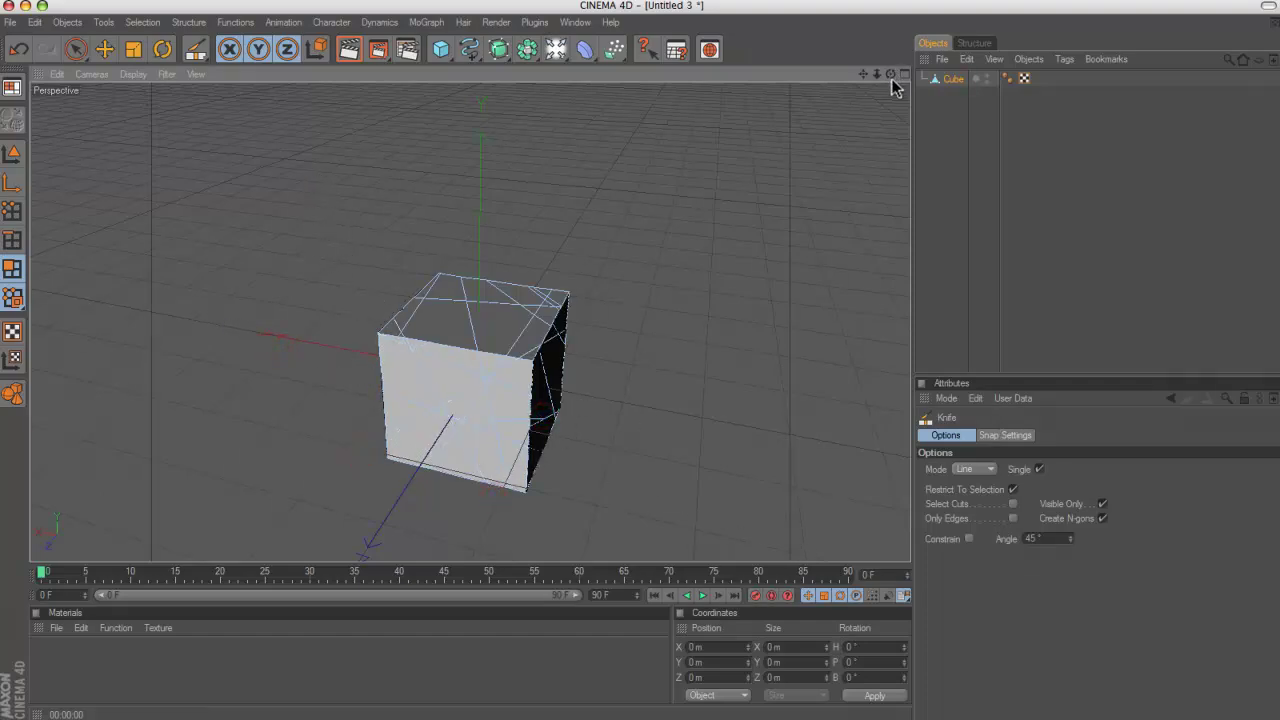
drag(890, 75, 877, 100)
drag(349, 363, 783, 258)
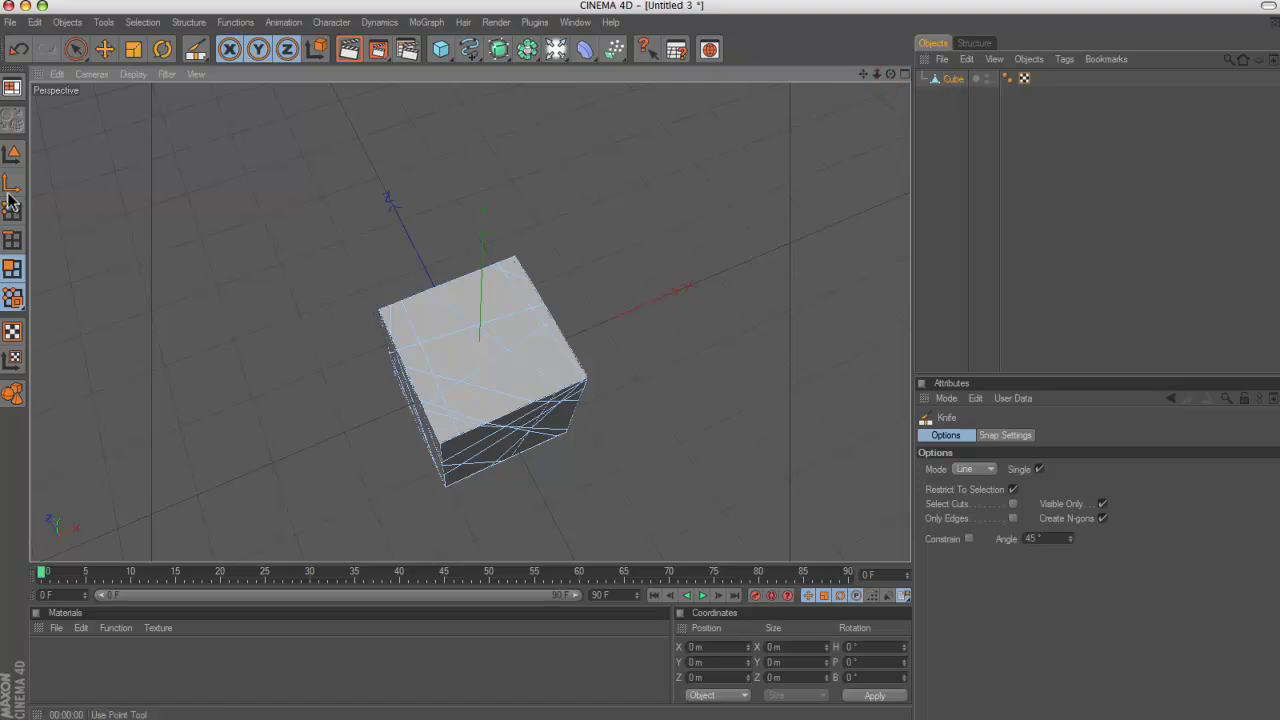
Step: Return to whole-object editing with the Move tool and add a MoGraph PolyFX deformer as a child of the cut cube
click(12, 155)
click(104, 48)
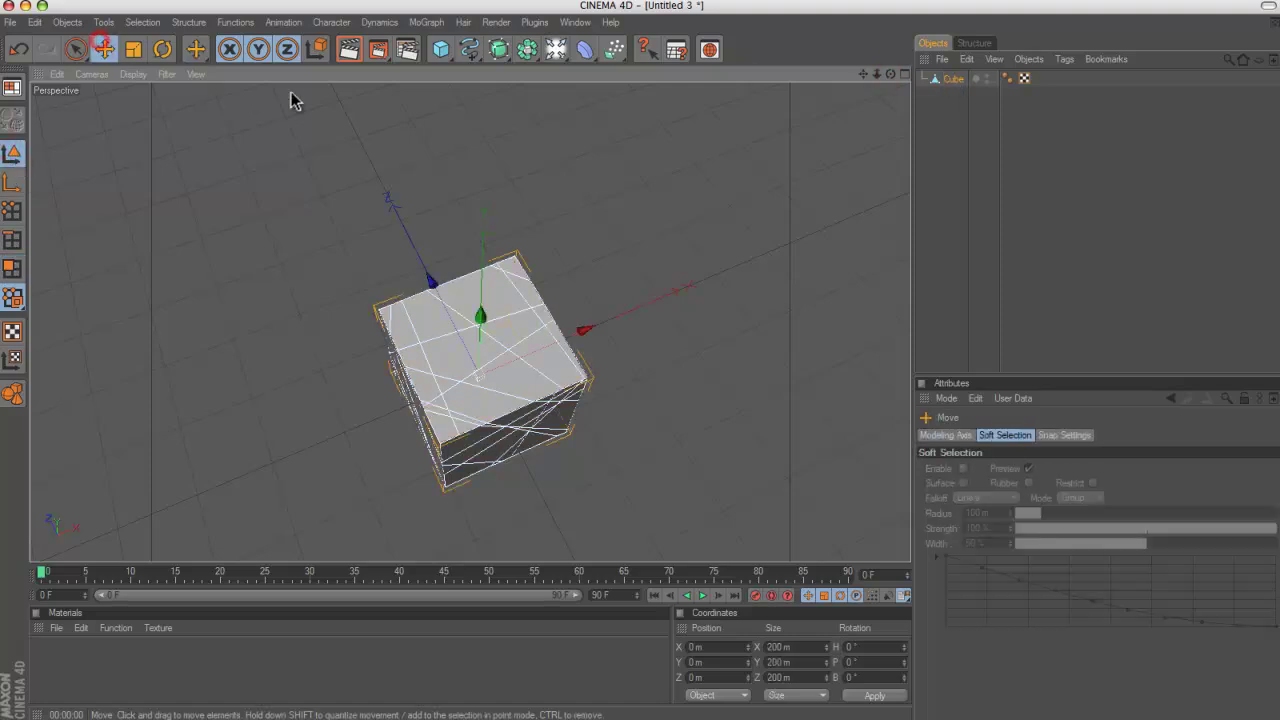
drag(890, 75, 817, 45)
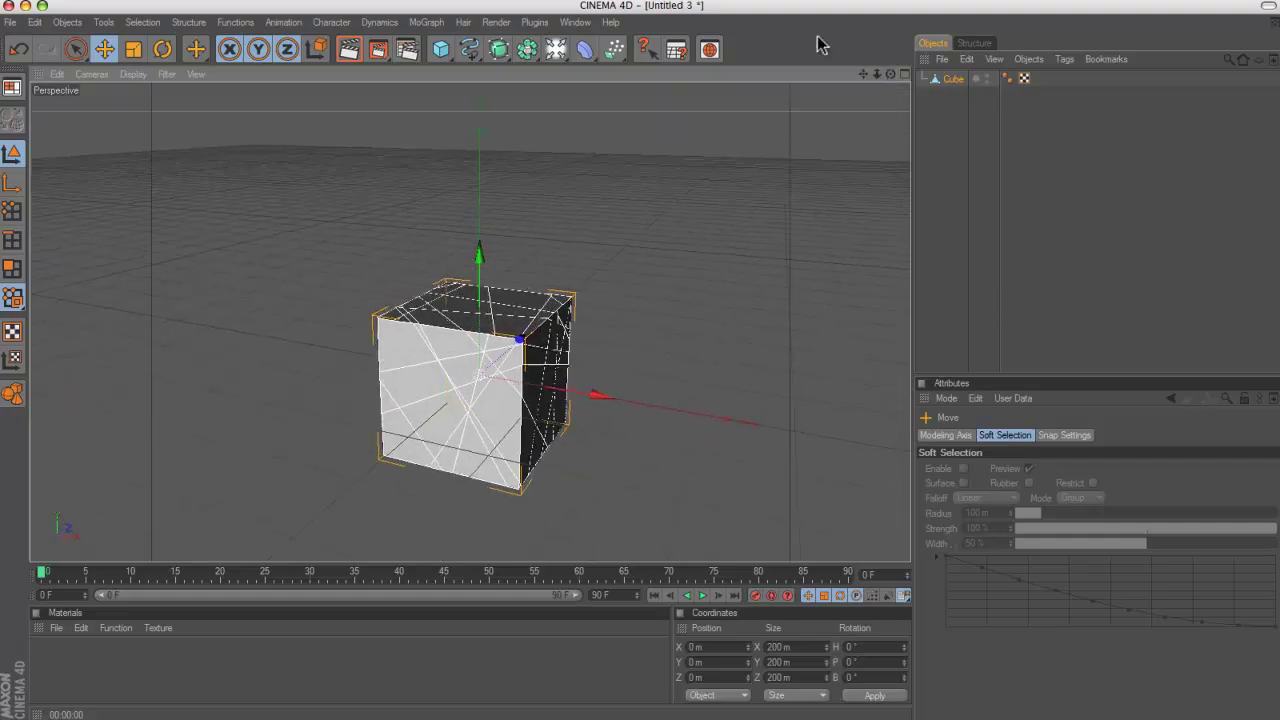
click(433, 22)
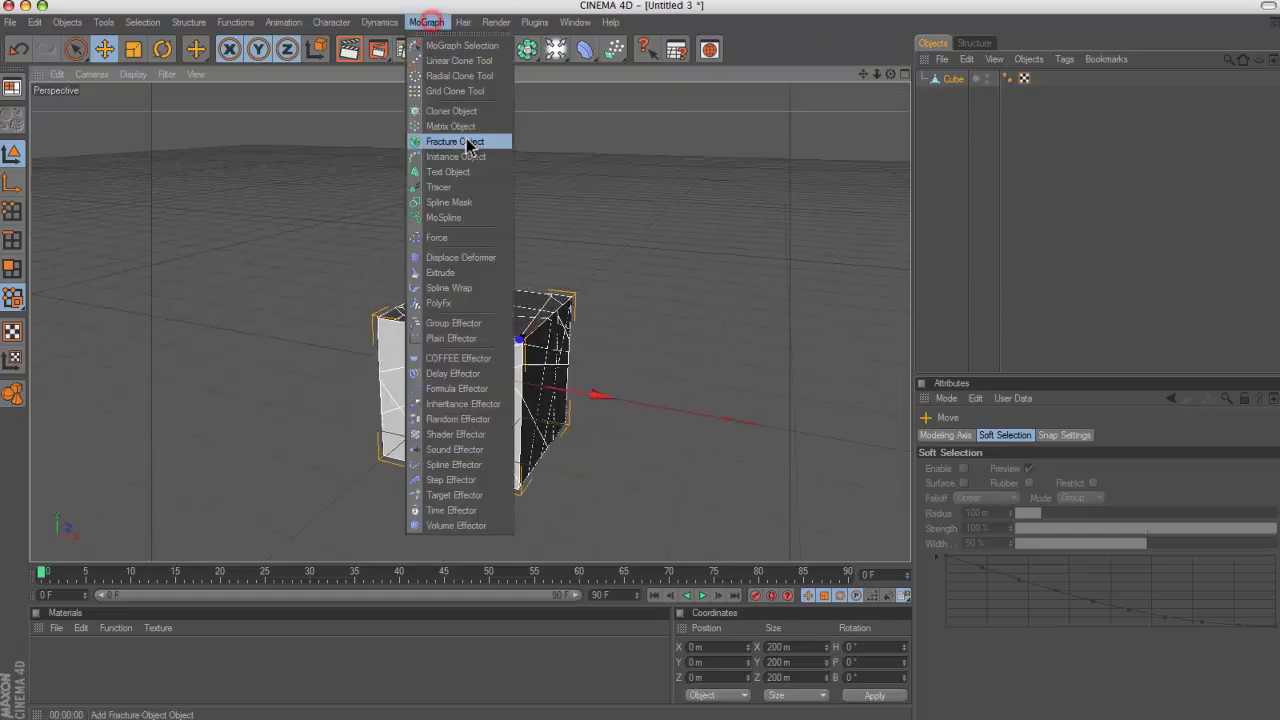
click(486, 297)
drag(951, 94, 955, 95)
click(953, 78)
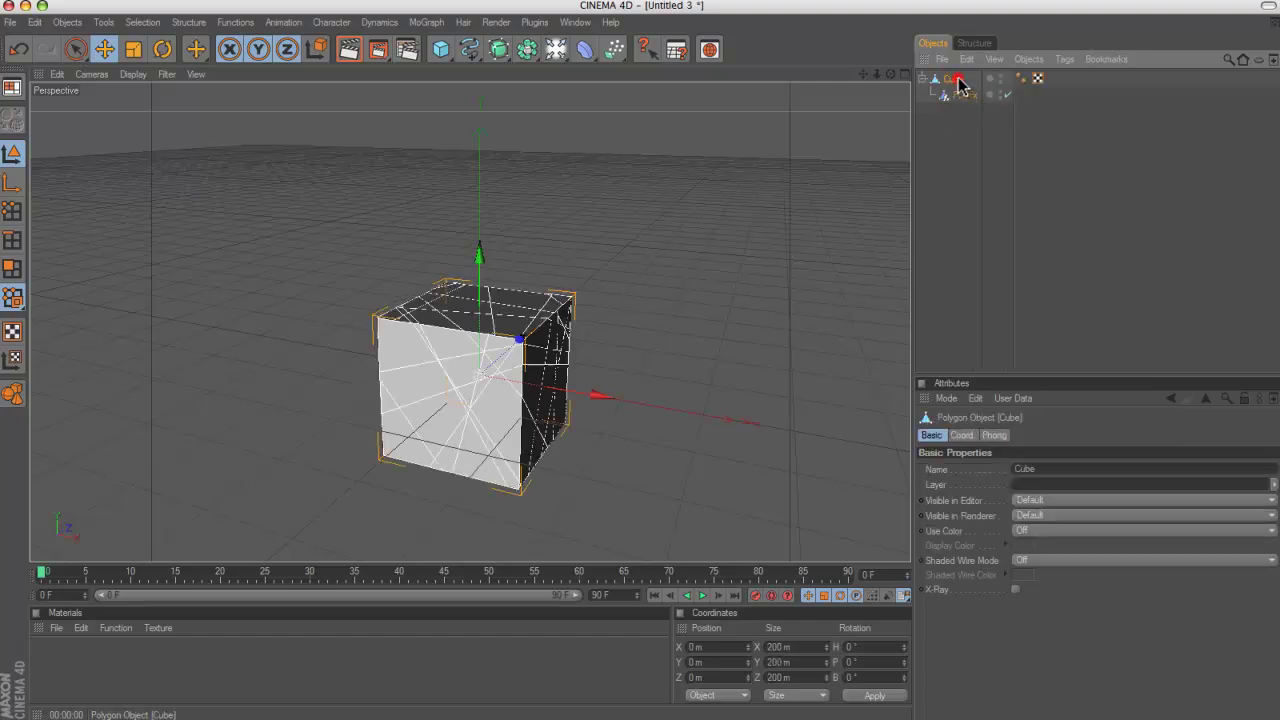
click(440, 22)
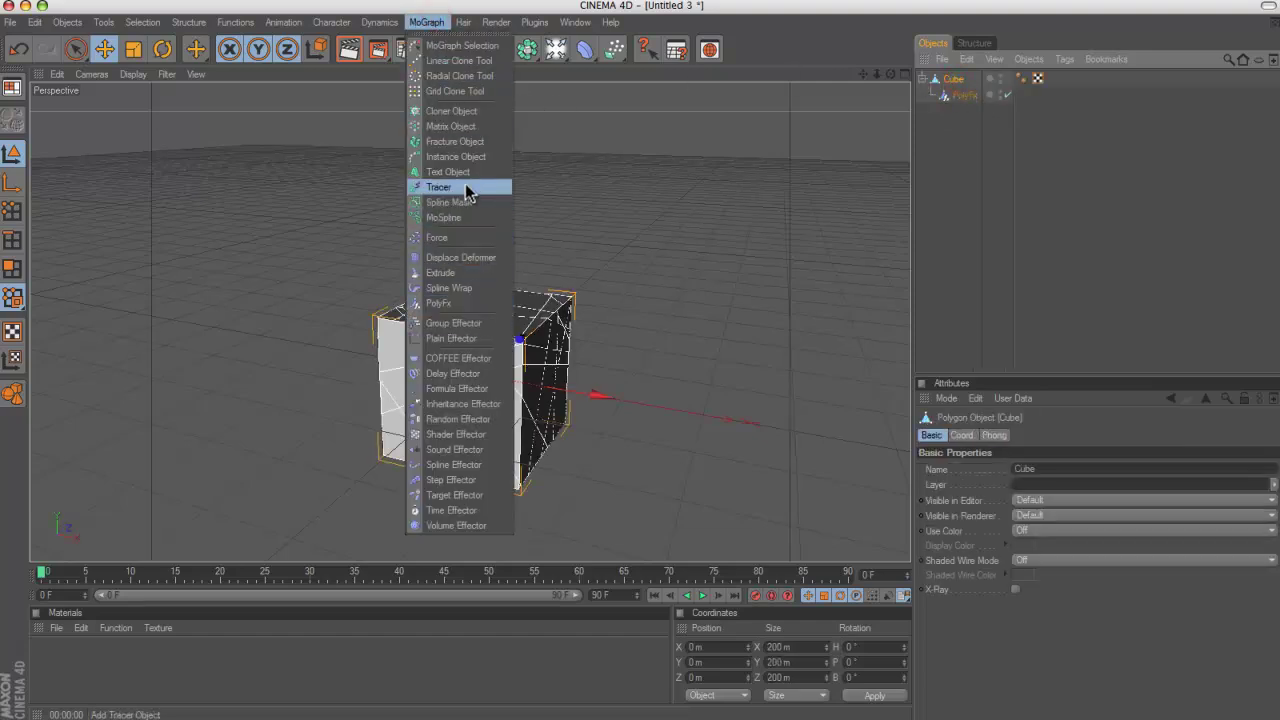
click(490, 419)
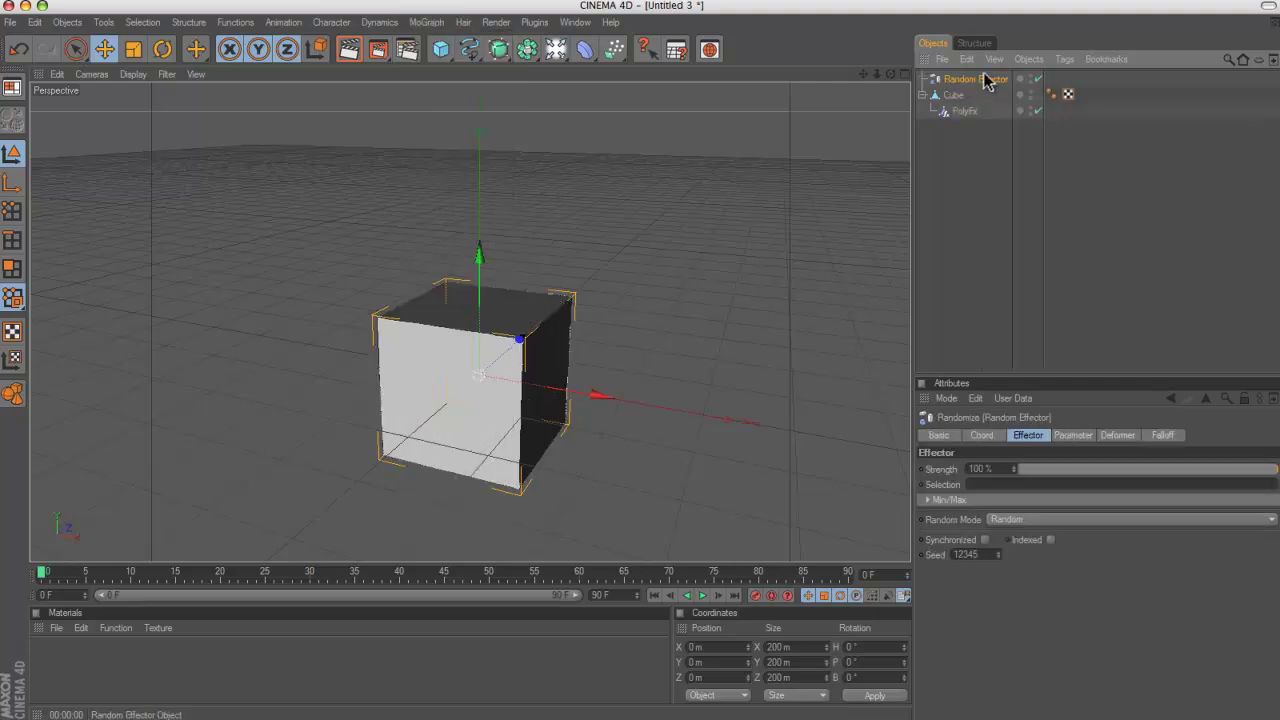
click(963, 111)
click(970, 80)
key(Delete)
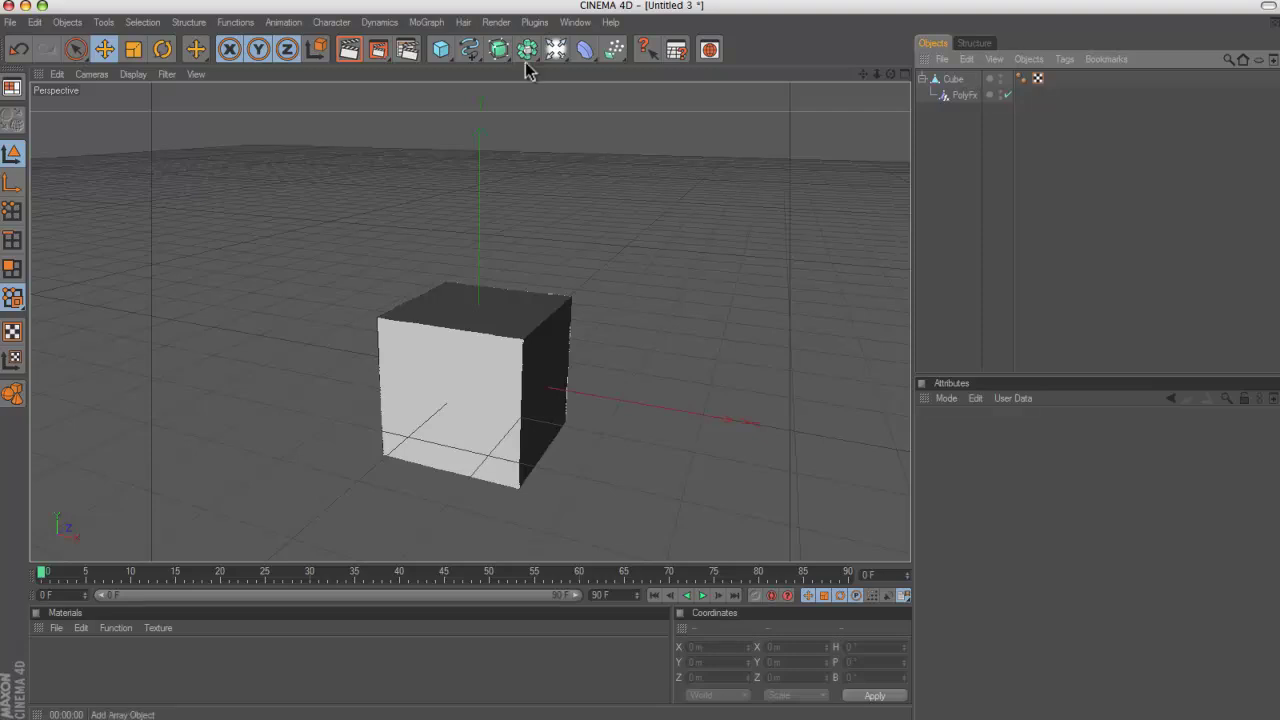
Step: Add a MoGraph Random Effector with the PolyFX deformer selected and render a preview of the scattered cube fragments
click(961, 98)
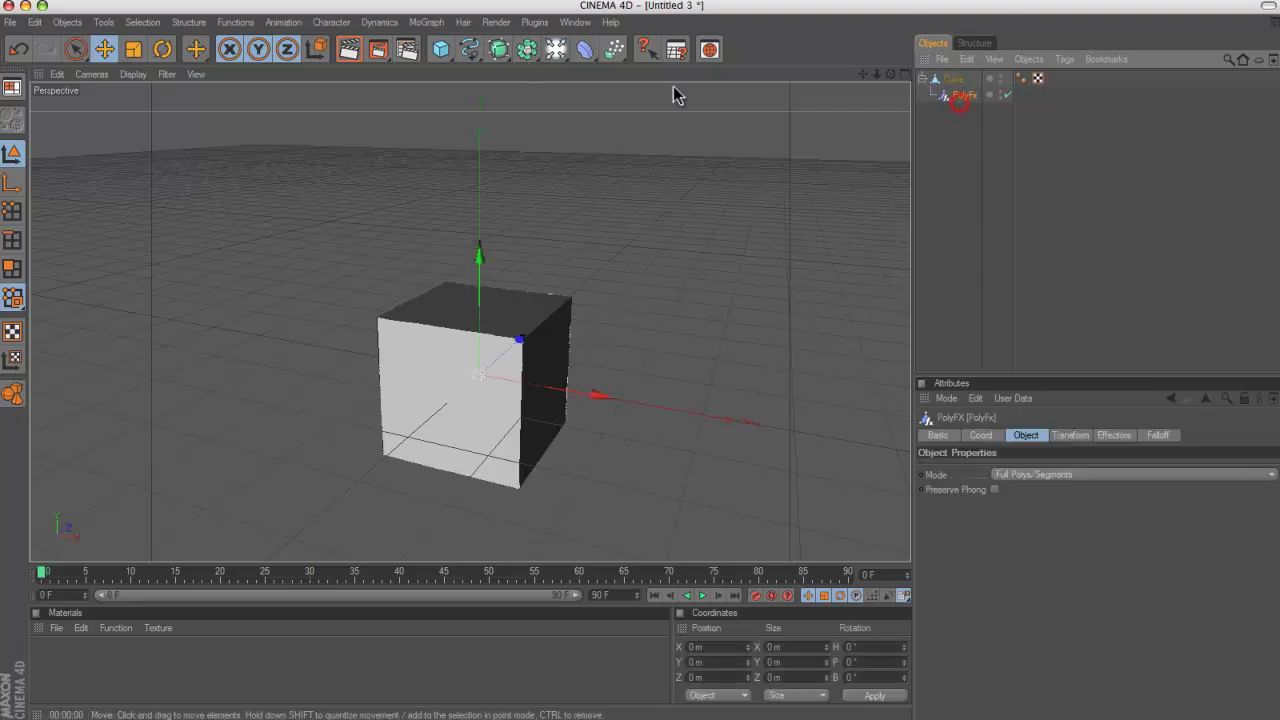
click(438, 23)
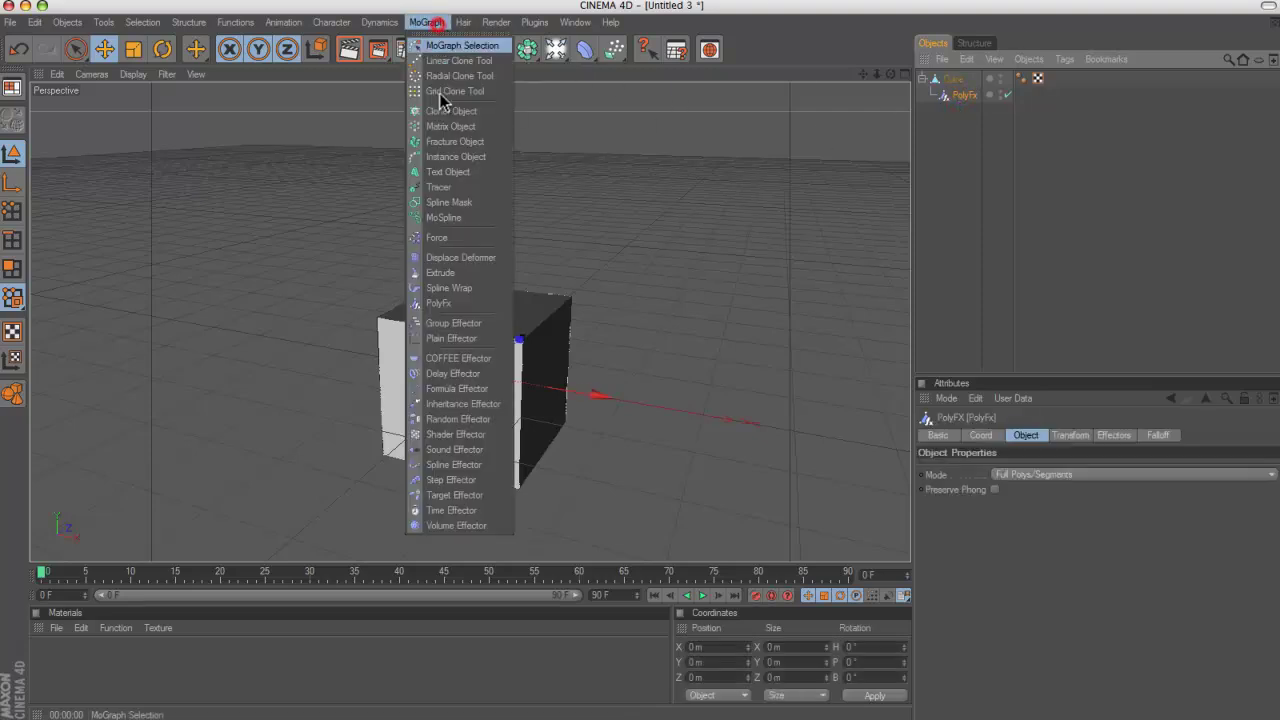
click(448, 420)
drag(890, 75, 646, 356)
click(349, 49)
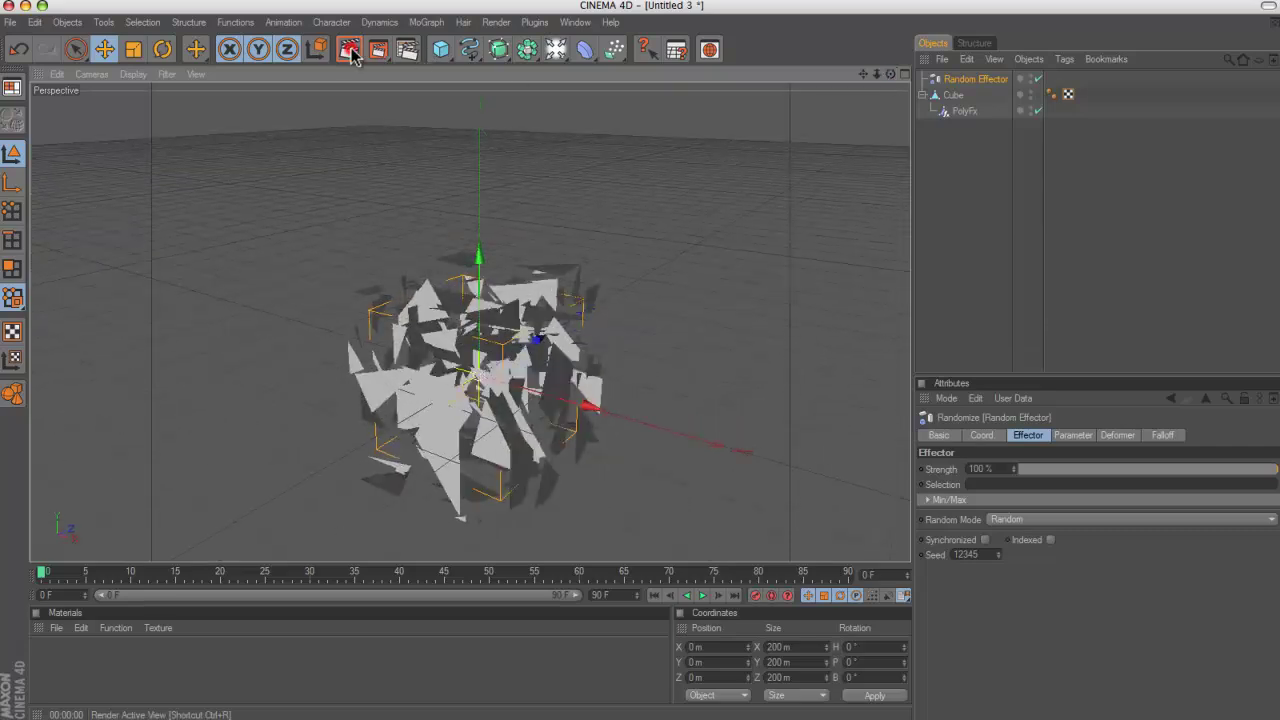
drag(864, 74, 641, 361)
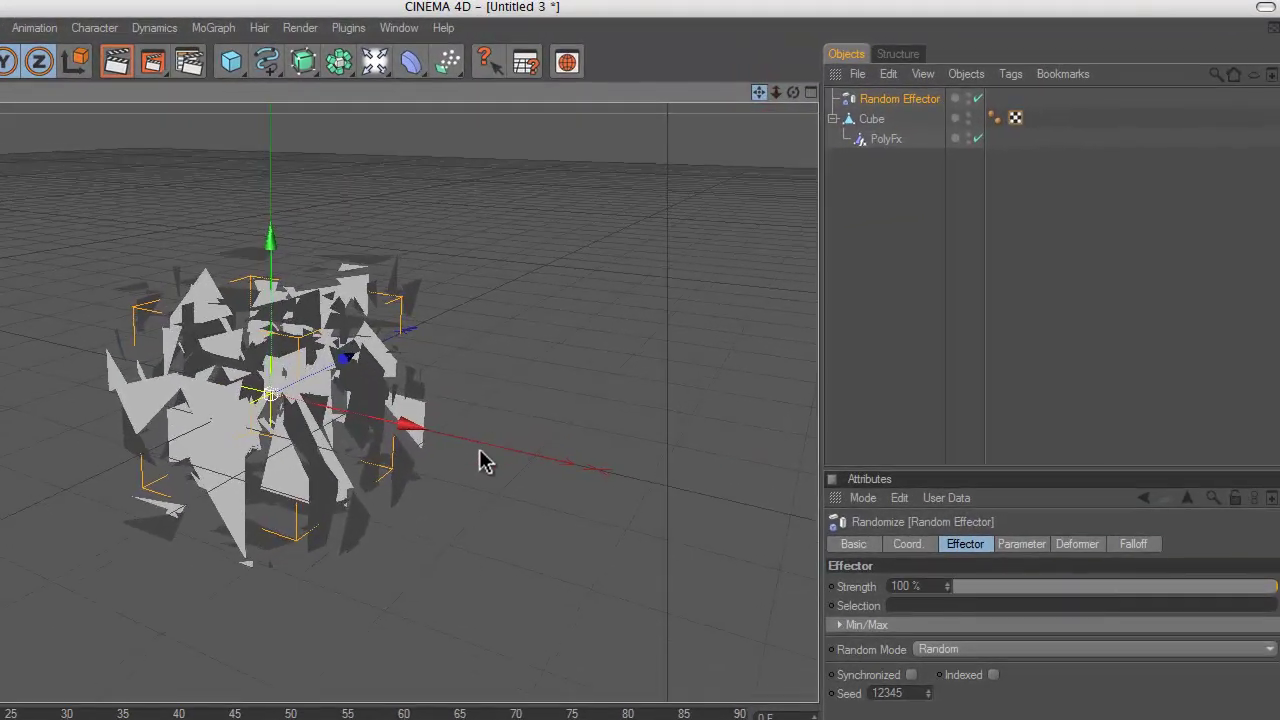
Step: Add an Explosion FX deformer and nest it under the cut cube, above PolyFX
click(872, 119)
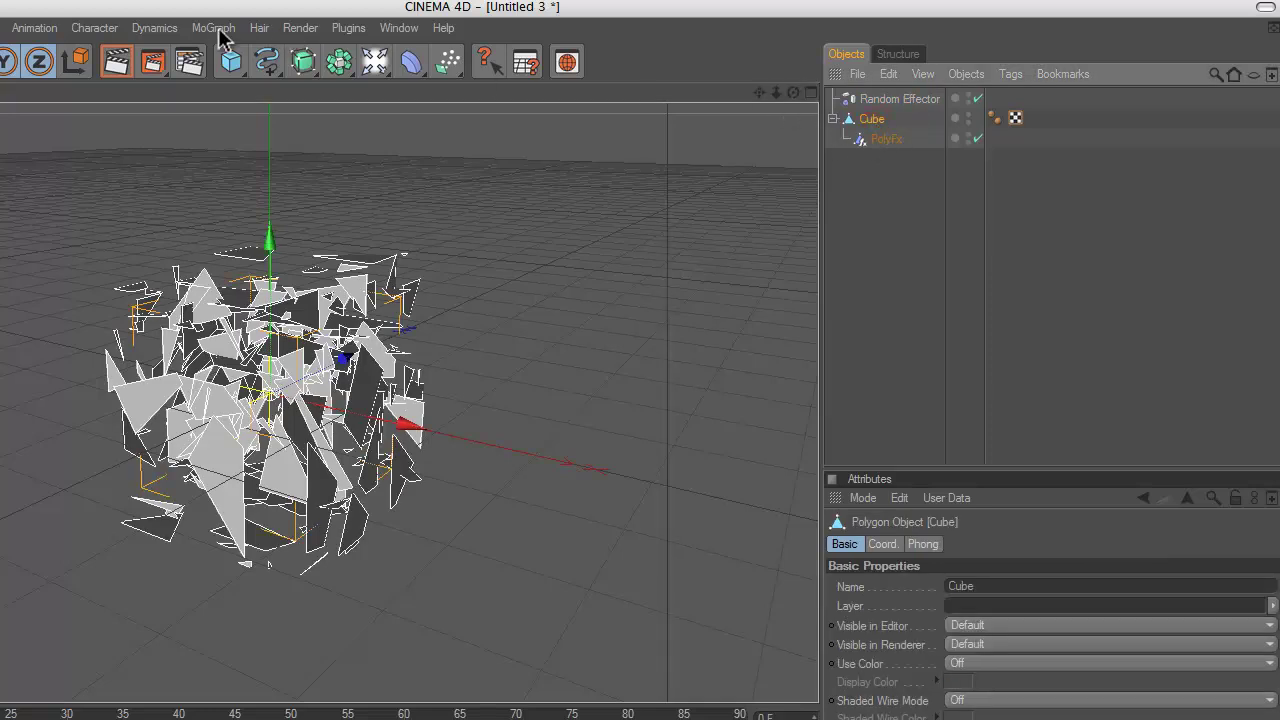
click(415, 65)
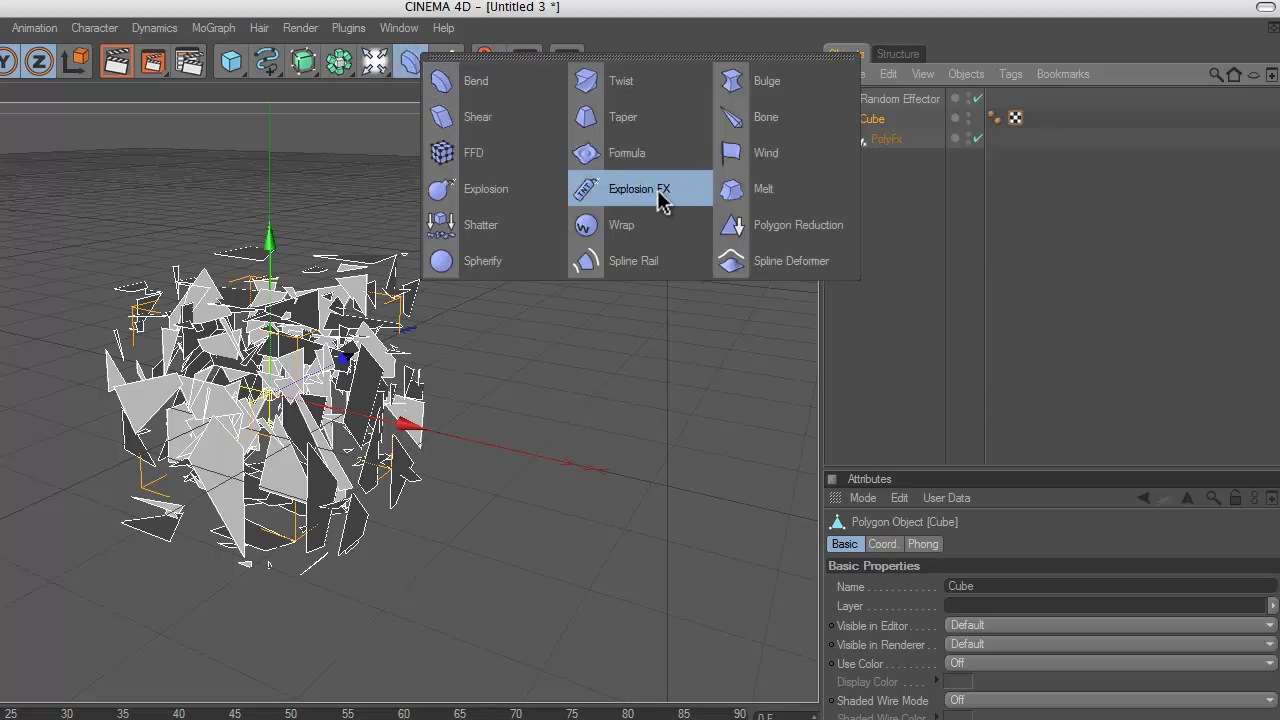
click(660, 199)
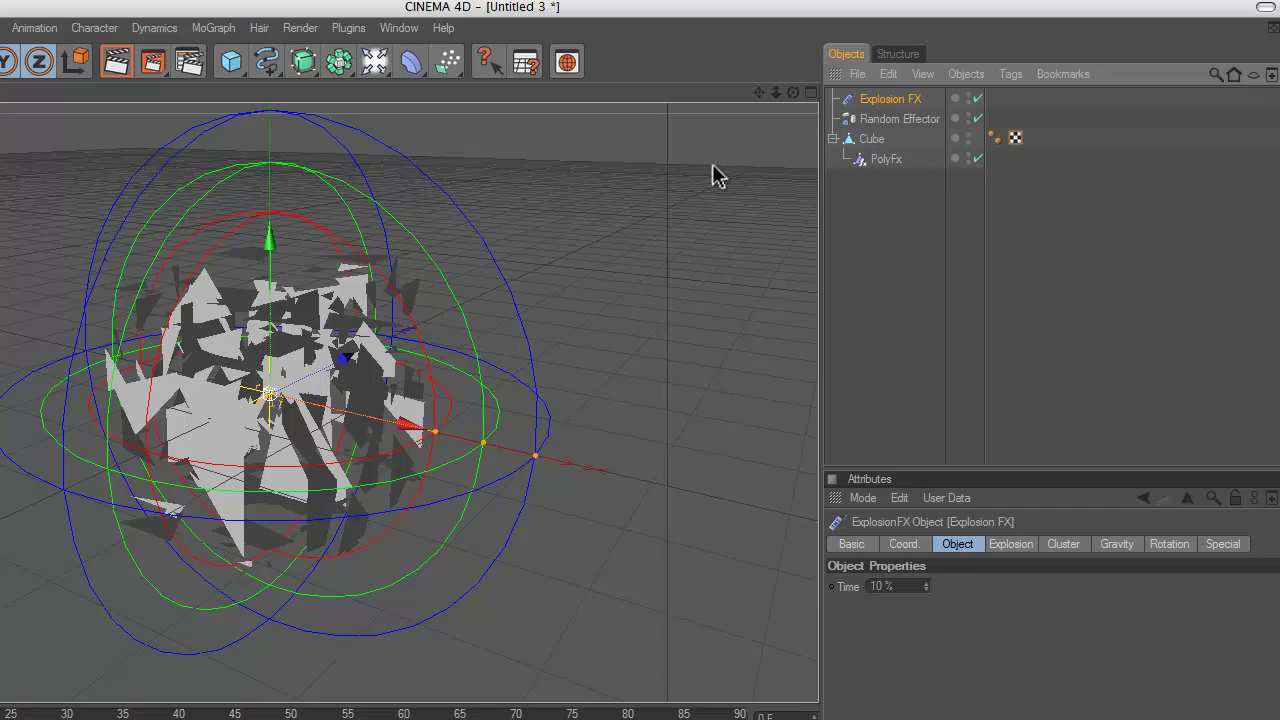
drag(889, 155, 883, 140)
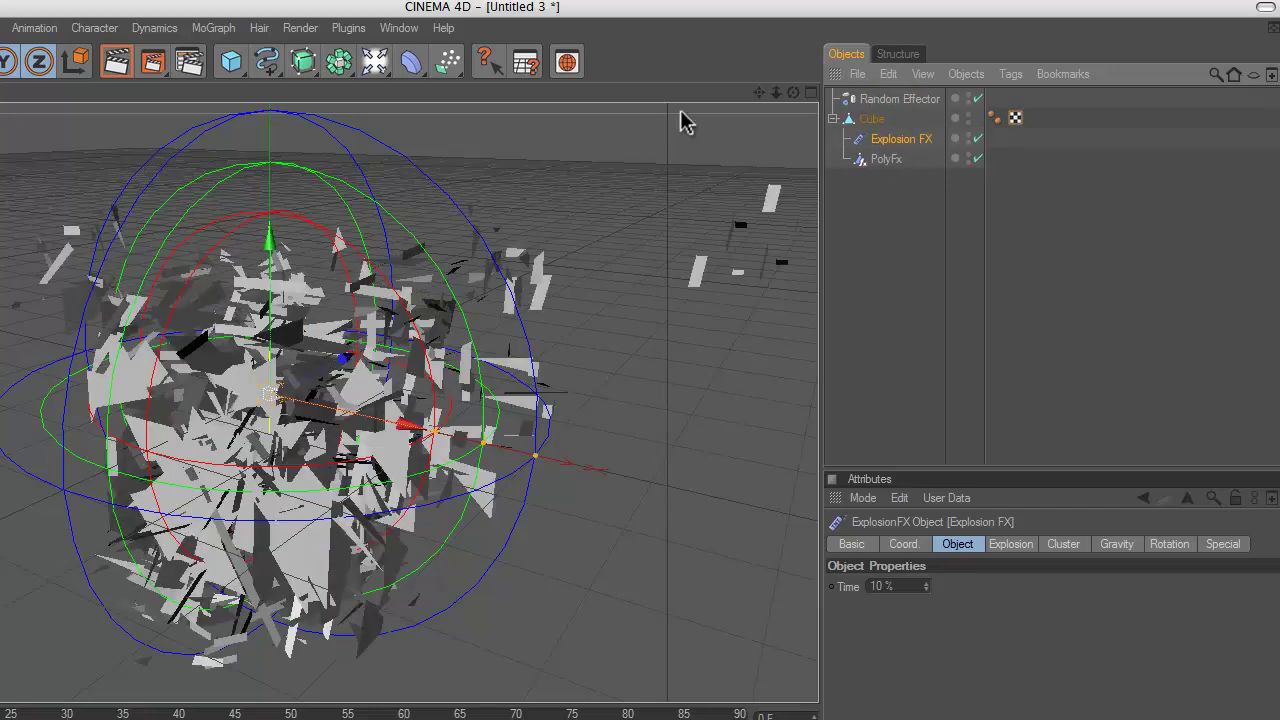
drag(795, 92, 484, 446)
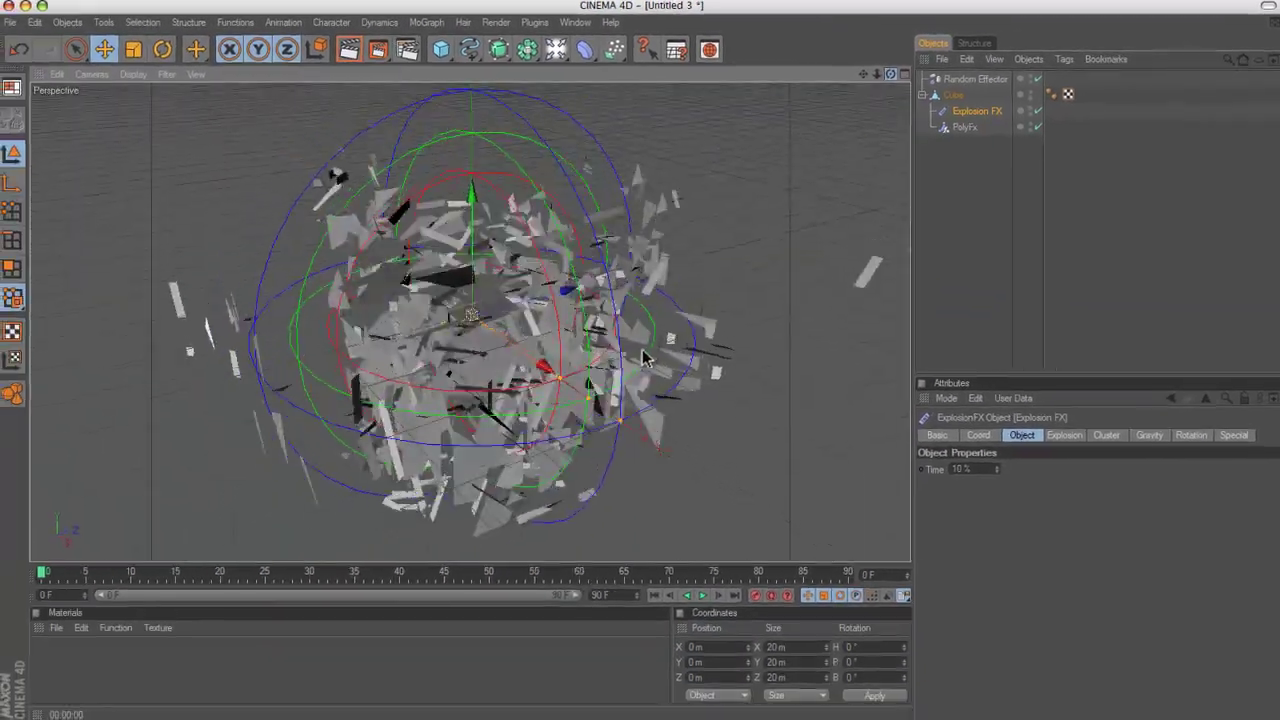
drag(644, 357, 640, 360)
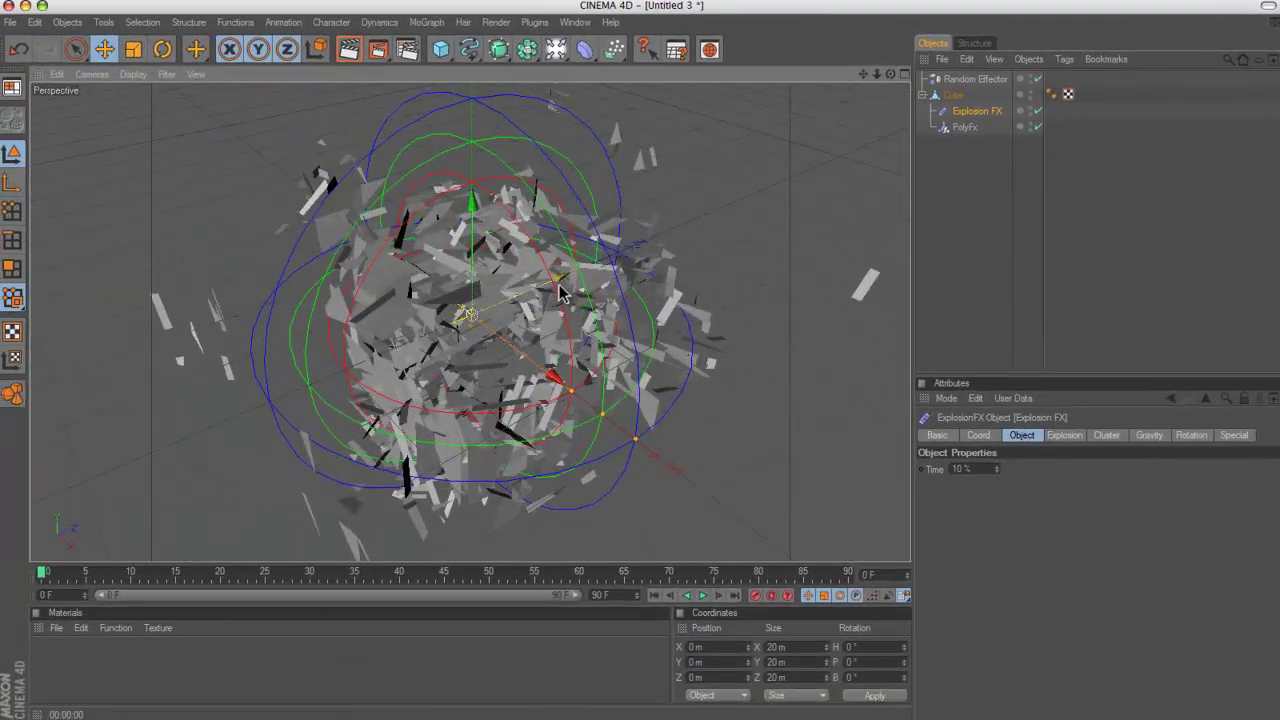
Step: Move the Explosion FX object along its Z axis to about -1817 m and inspect the fragments around the cube
drag(559, 286, 433, 342)
scroll(537, 241, up, 10)
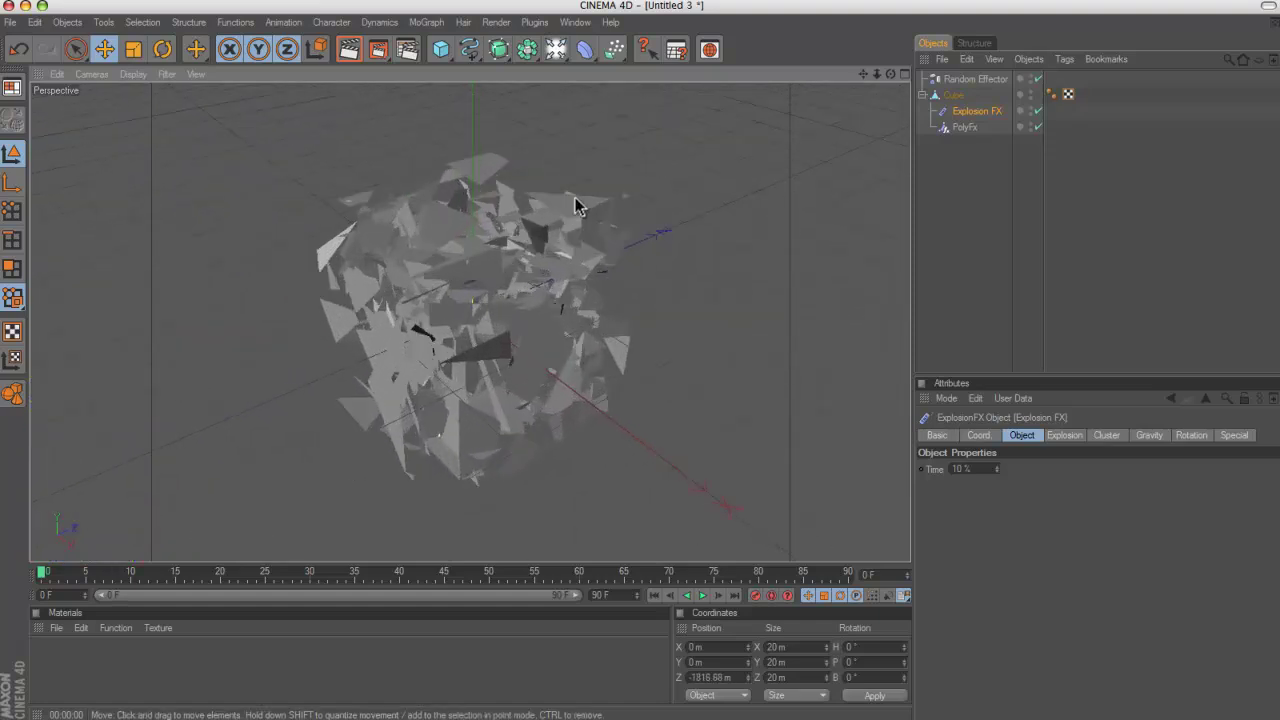
scroll(577, 200, up, 10)
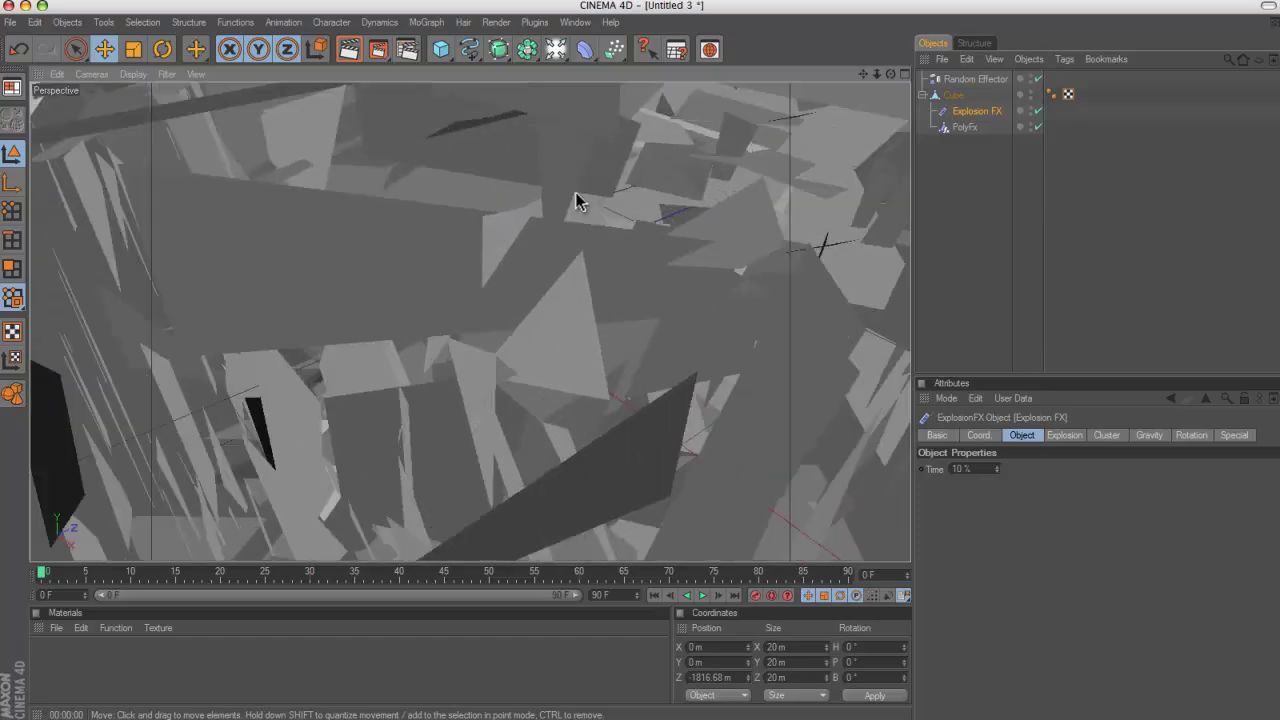
scroll(610, 190, down, 5)
drag(889, 75, 639, 360)
click(953, 94)
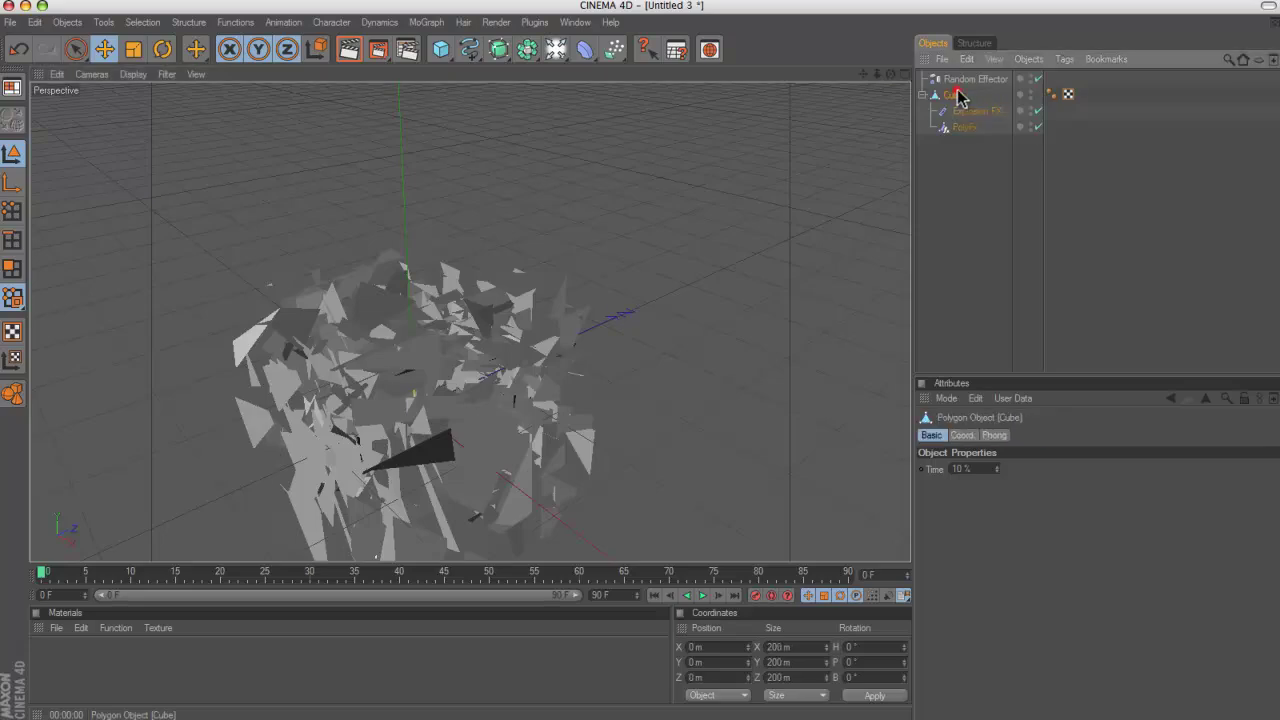
drag(862, 74, 640, 368)
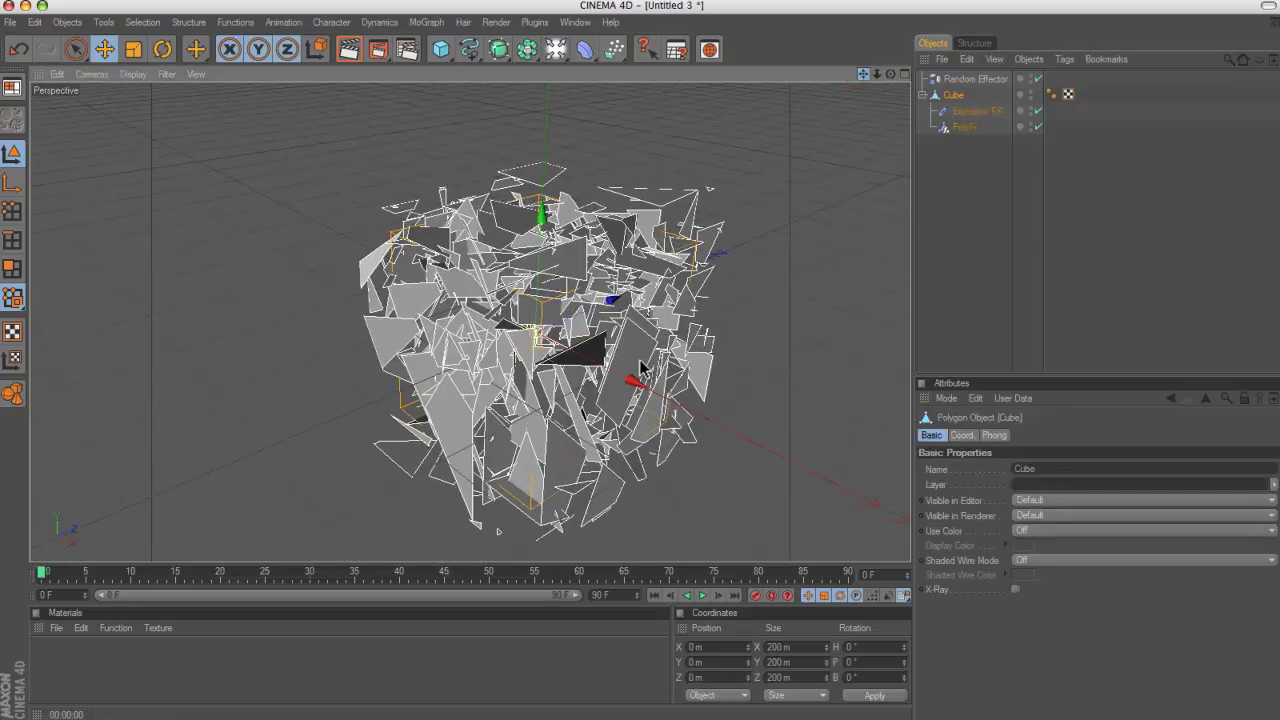
drag(890, 74, 641, 361)
Step: Review the Random Effector's transform parameters and set its falloff shape to Sphere
click(985, 79)
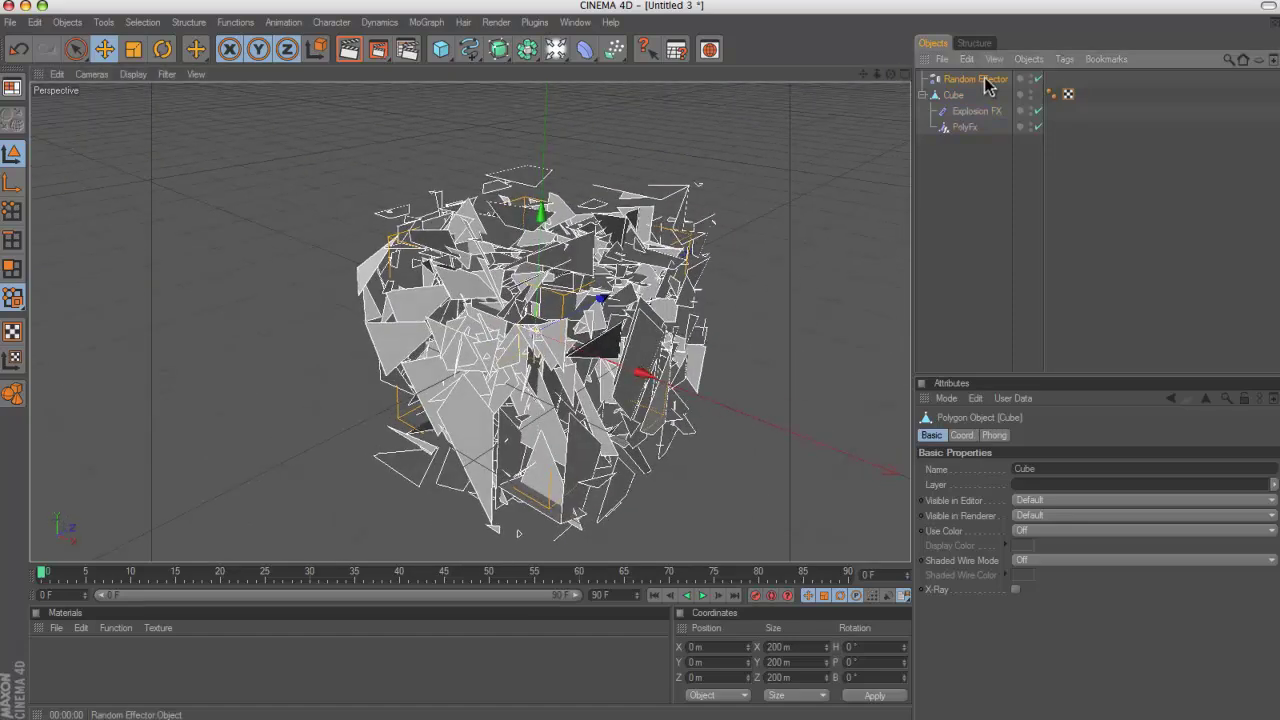
click(1083, 436)
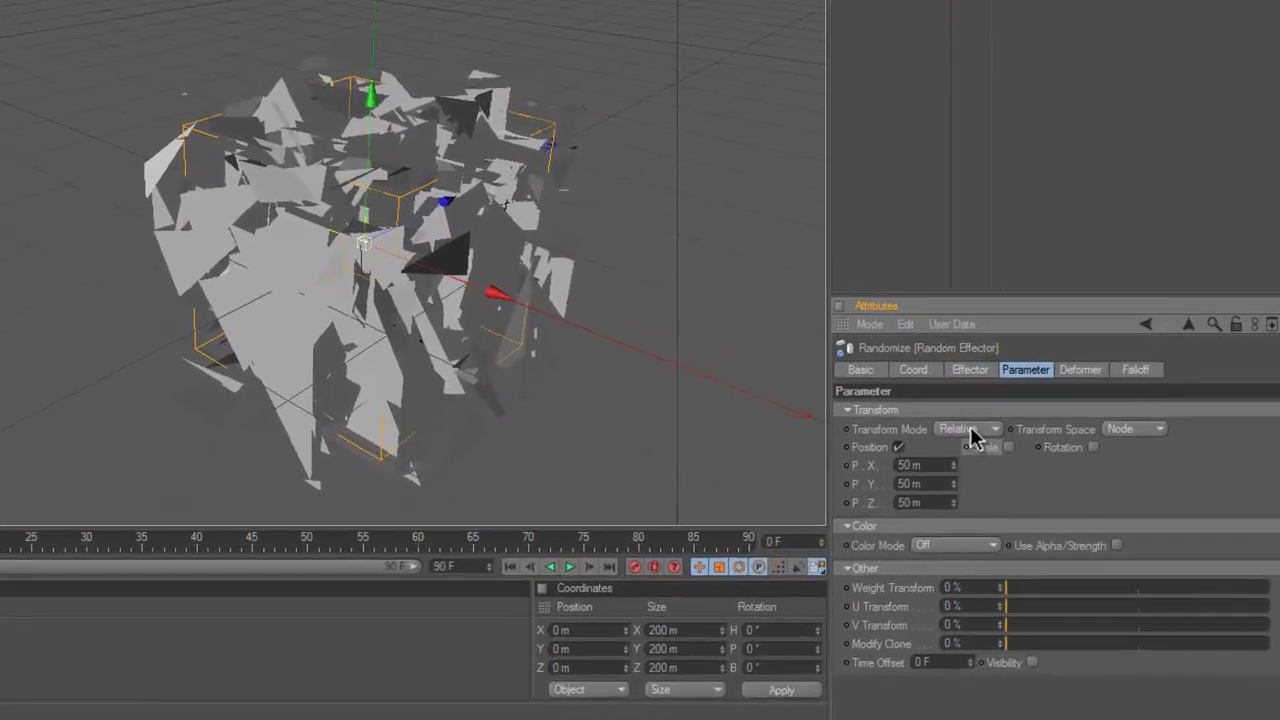
click(1017, 475)
click(968, 437)
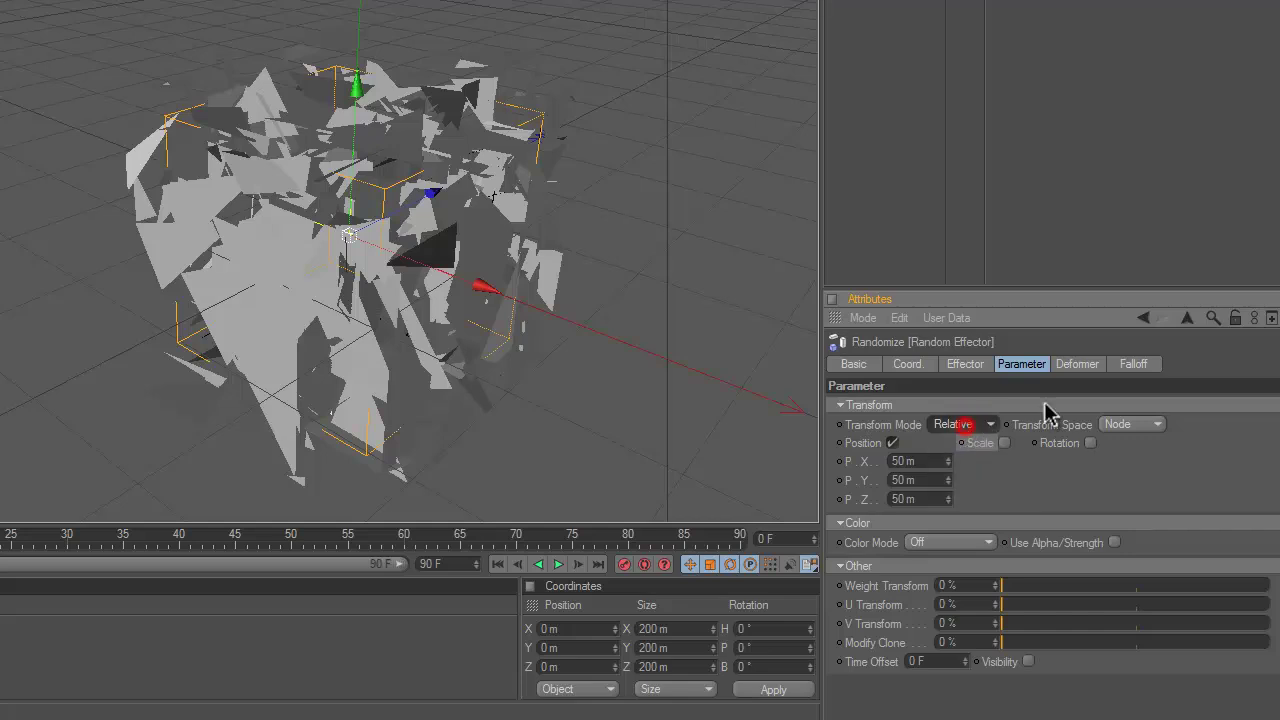
click(1133, 364)
click(914, 408)
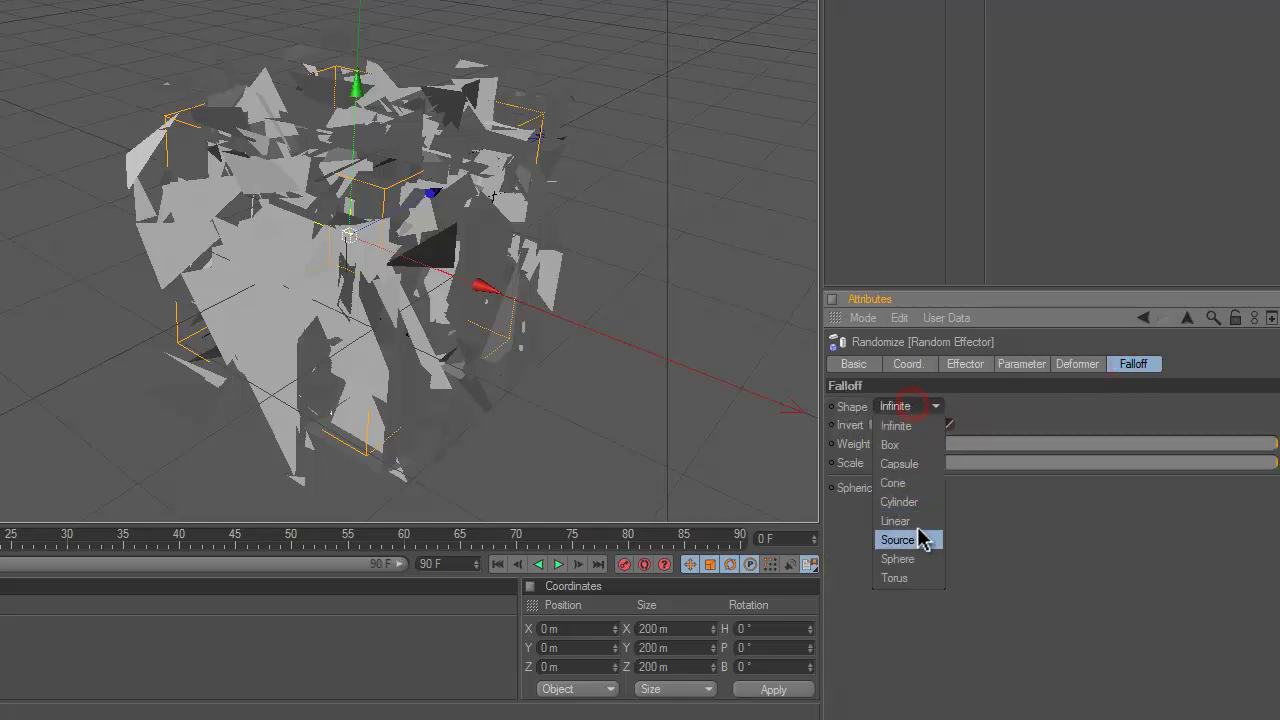
click(897, 559)
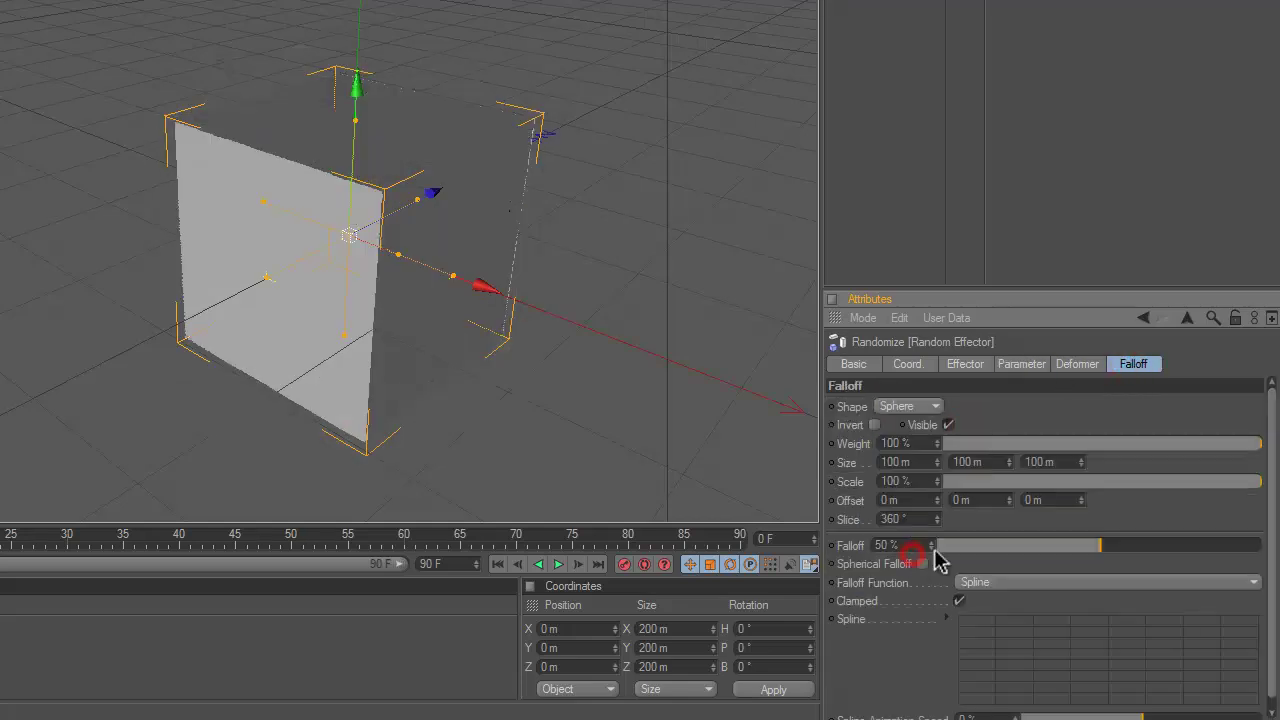
Step: Set the Random Effector's falloff to 100% and its spherical size to 278 m, 211 m and 279 m
drag(1091, 545, 1250, 542)
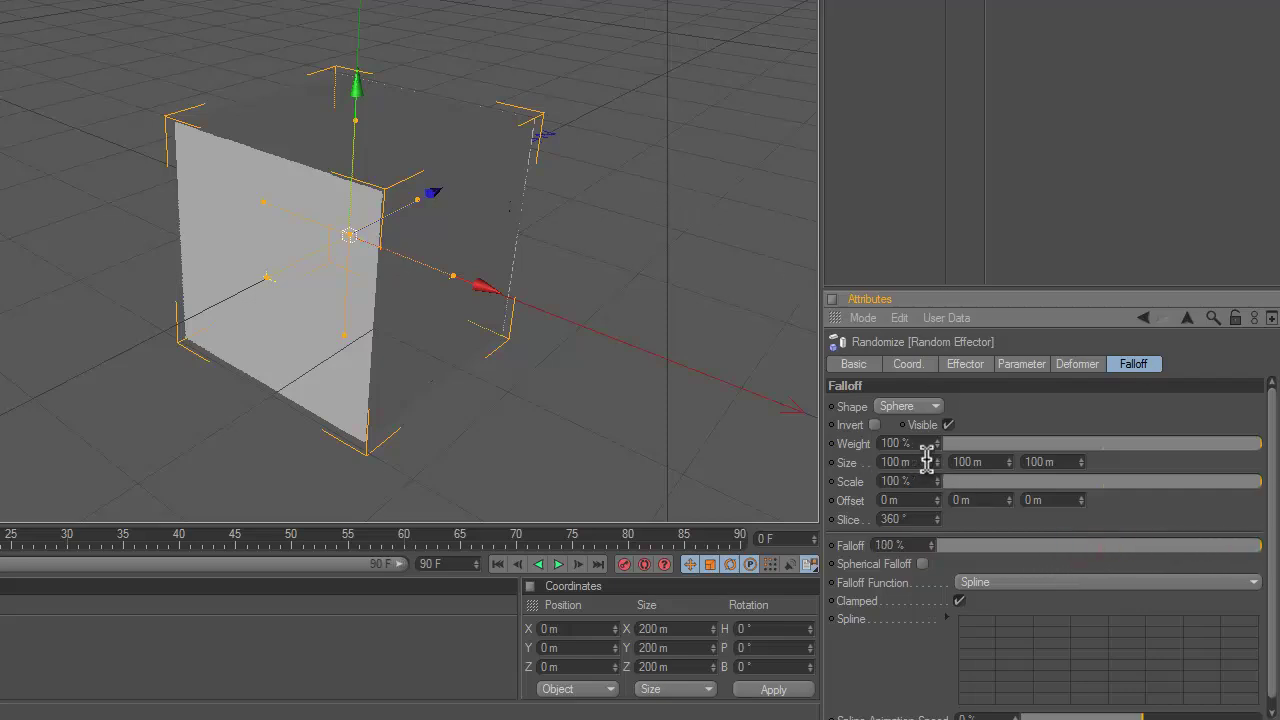
drag(938, 465, 1008, 466)
click(1081, 465)
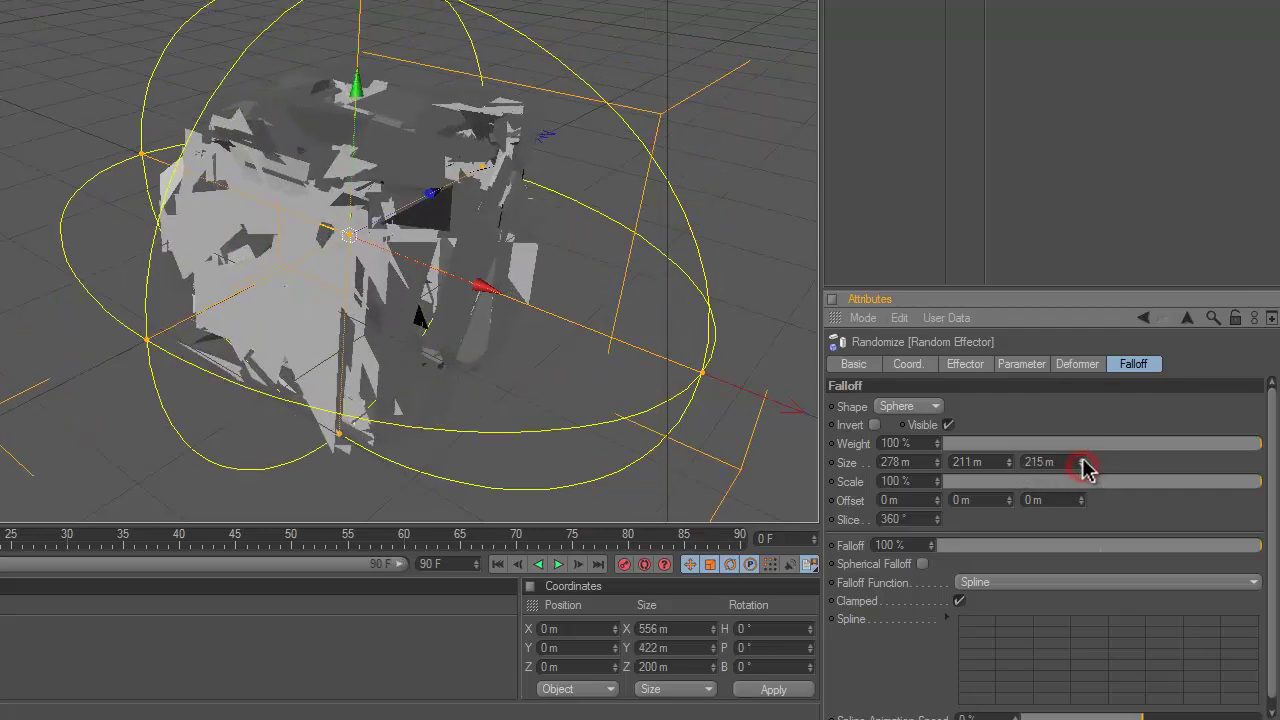
drag(1083, 461, 1086, 428)
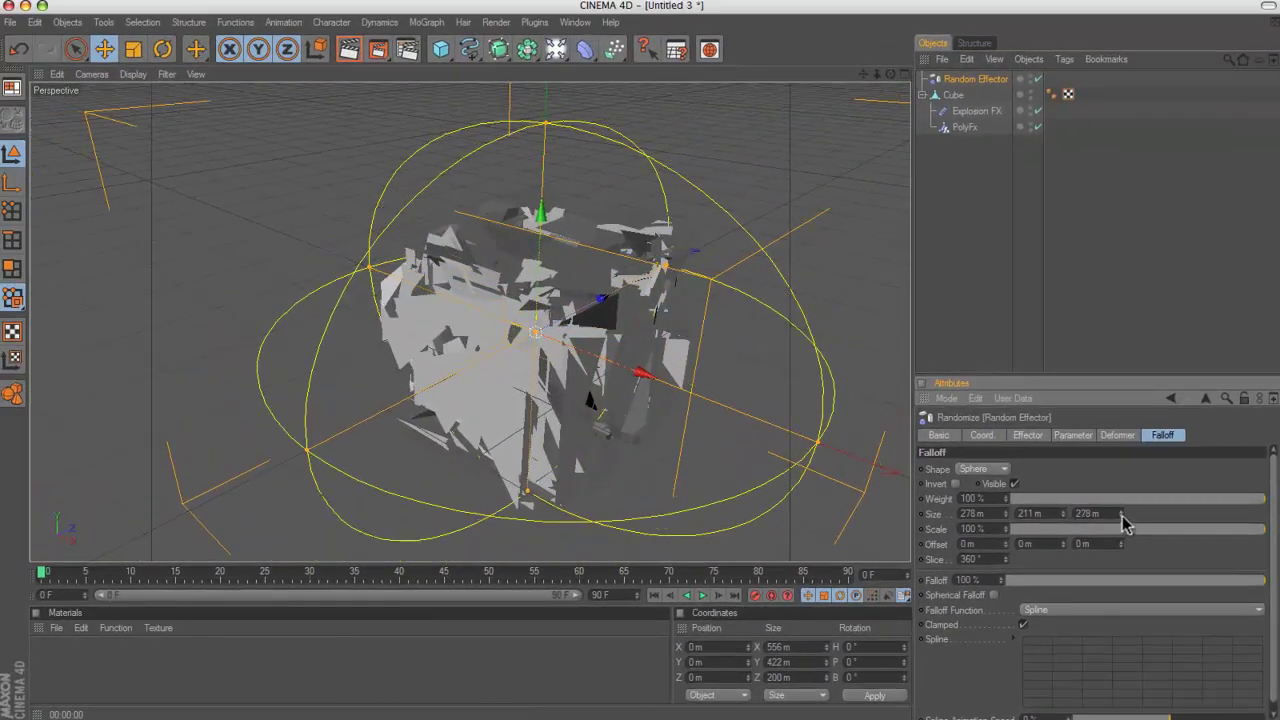
drag(1122, 517, 1122, 515)
scroll(766, 246, down, 2)
scroll(820, 188, up, 3)
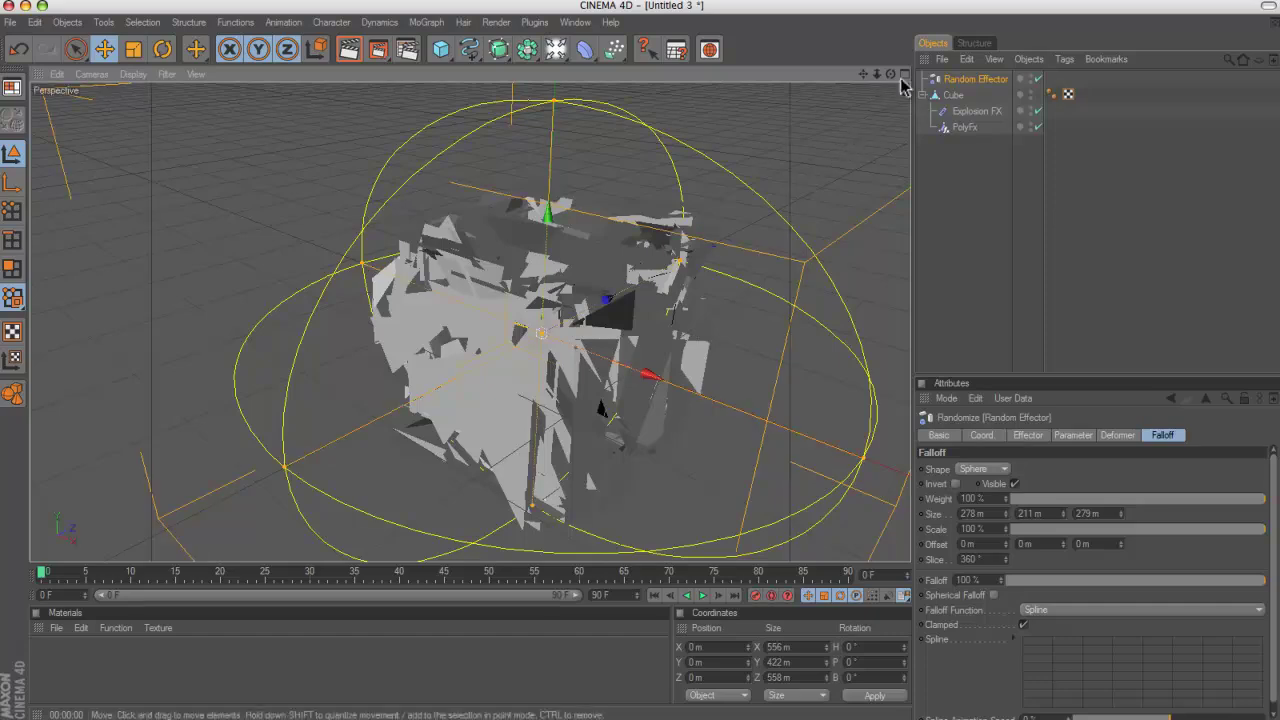
Step: Enlarge the falloff sphere to about 403 × 379 × 352 m and shift the Random Effector along X to about -76 m
drag(890, 74, 640, 362)
scroll(651, 369, down, 5)
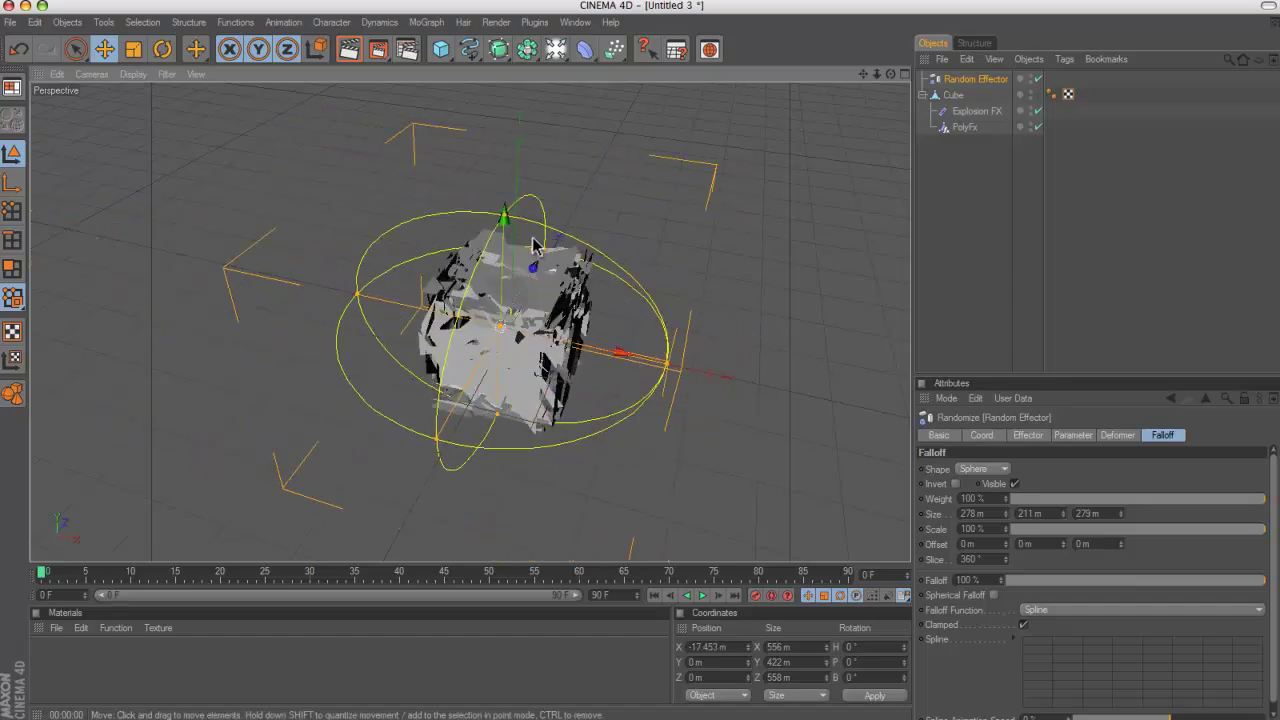
drag(535, 245, 748, 368)
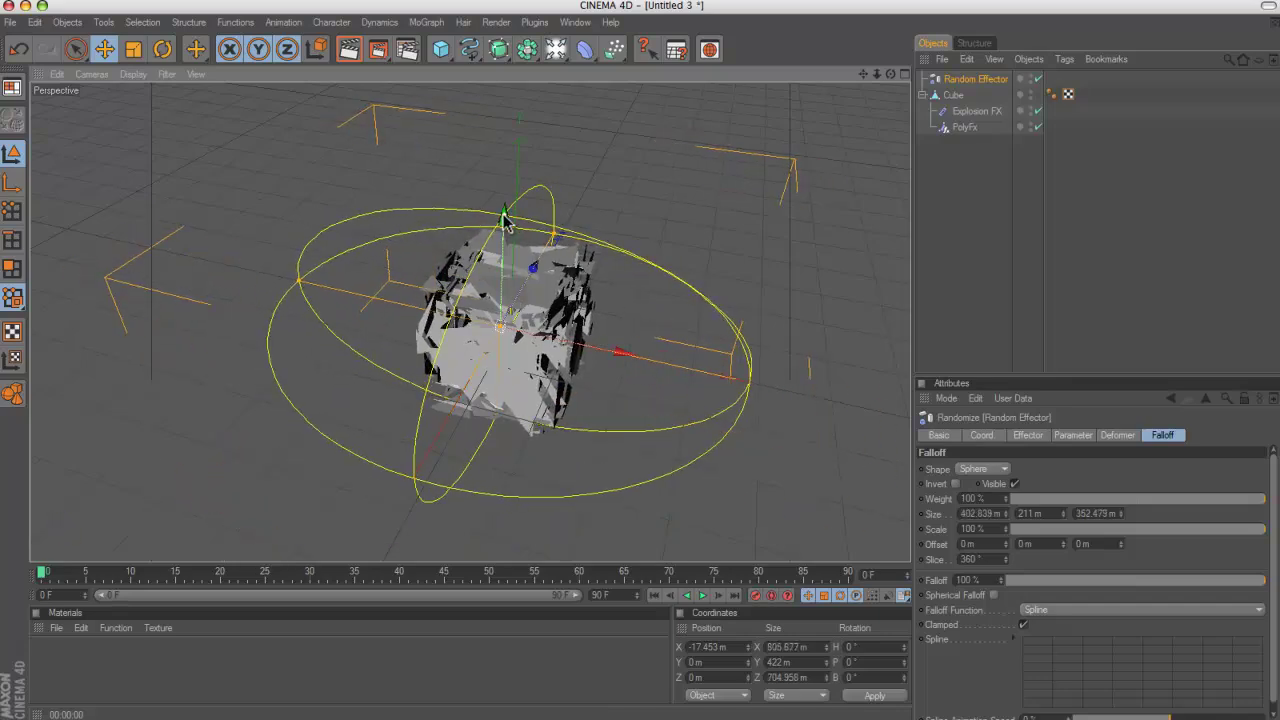
drag(503, 211, 640, 362)
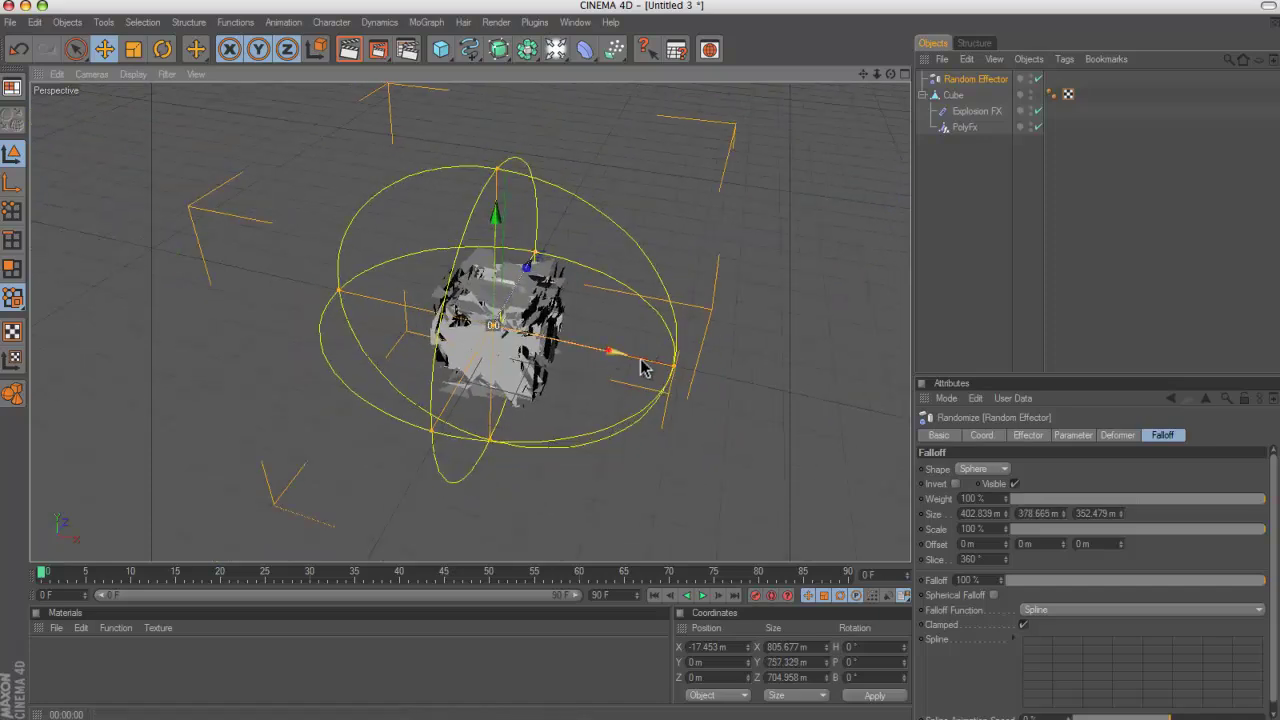
drag(641, 368, 606, 349)
scroll(553, 224, up, 7)
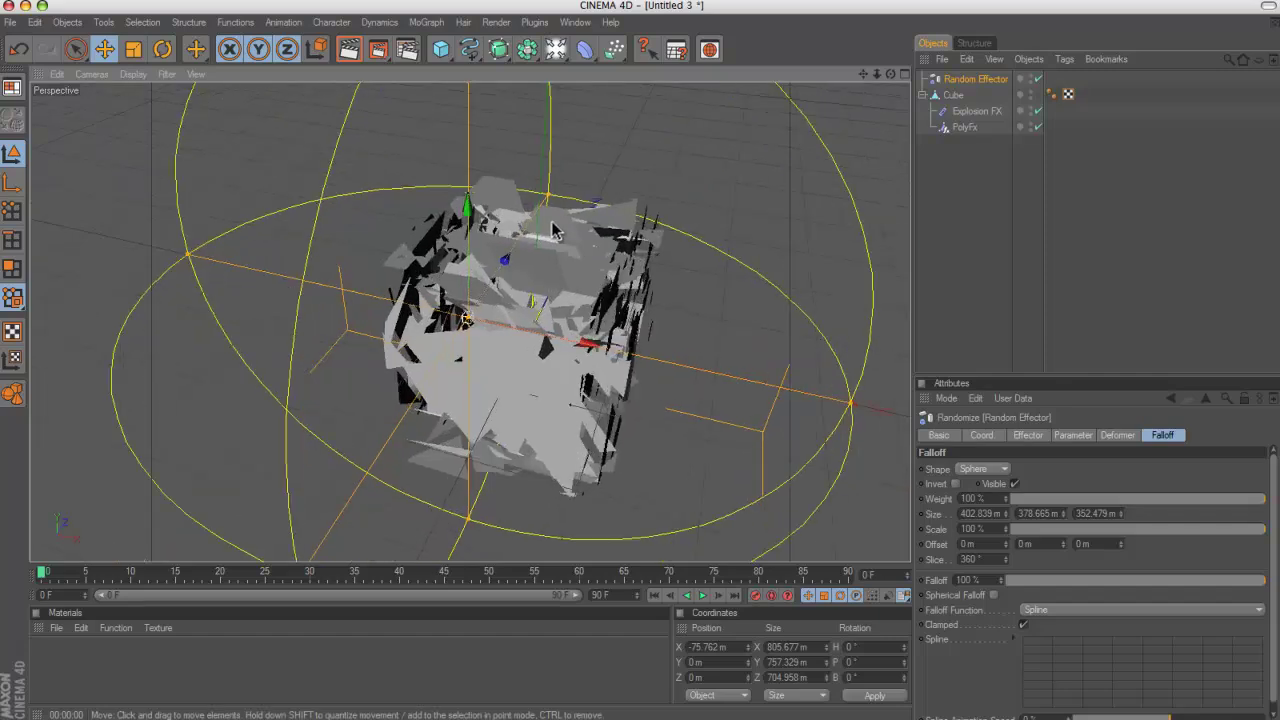
scroll(553, 229, down, 7)
Step: Add a light and an Array object, and nest the light under the array to surround the cube with copies
click(556, 49)
click(529, 49)
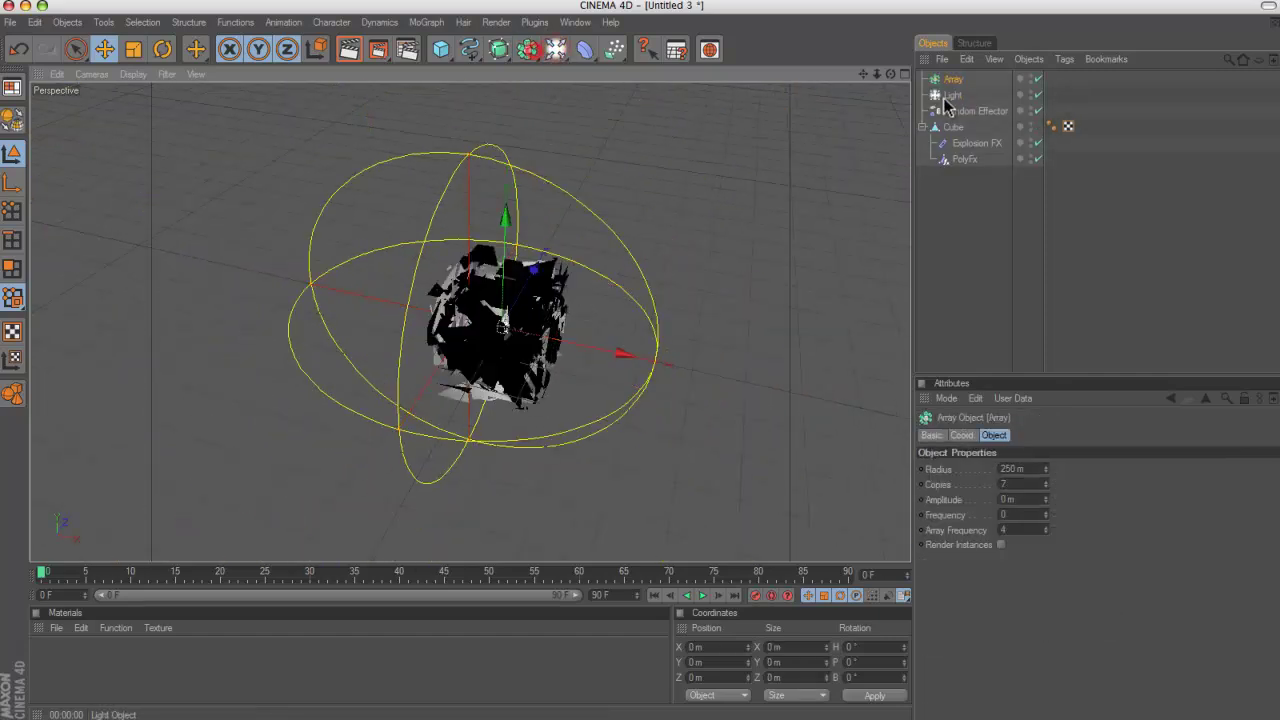
drag(958, 88, 960, 88)
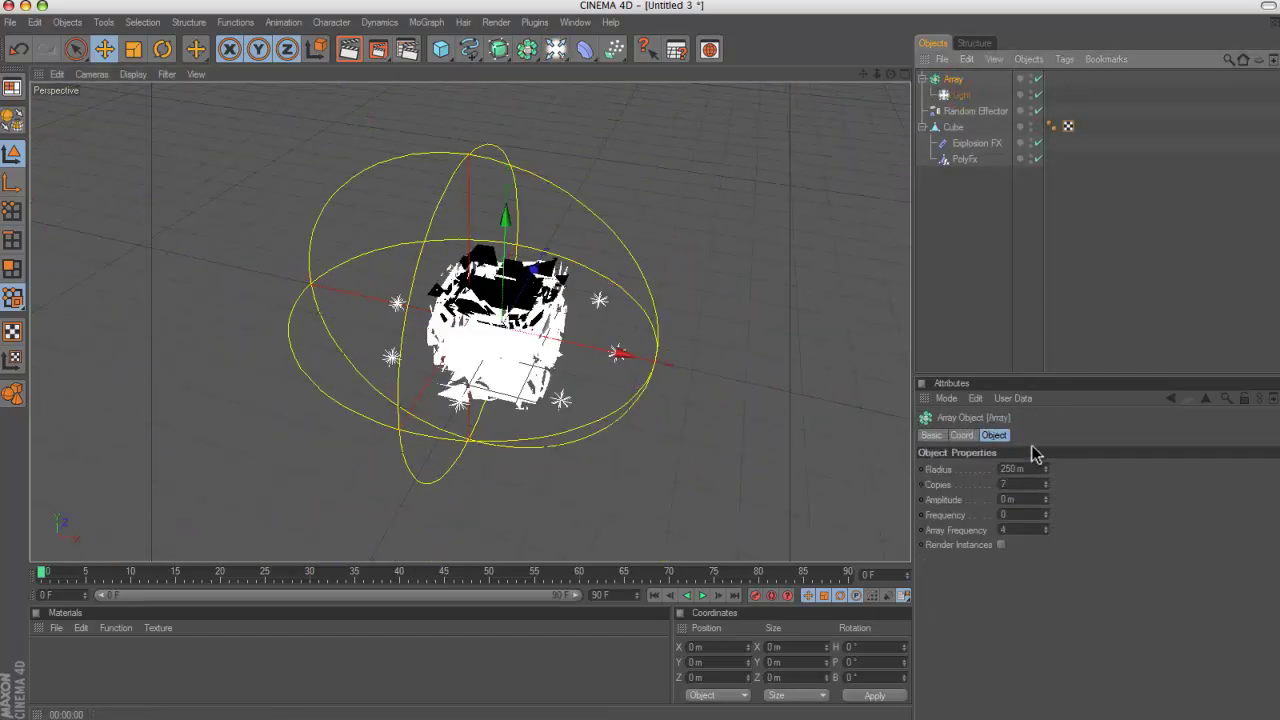
Step: Set the light array's radius to 769 m and raise the array above the cube to about 497 m in Y
mouse_move(1048, 470)
mouse_down()
mouse_move(1046, 458)
mouse_move(1047, 470)
mouse_up()
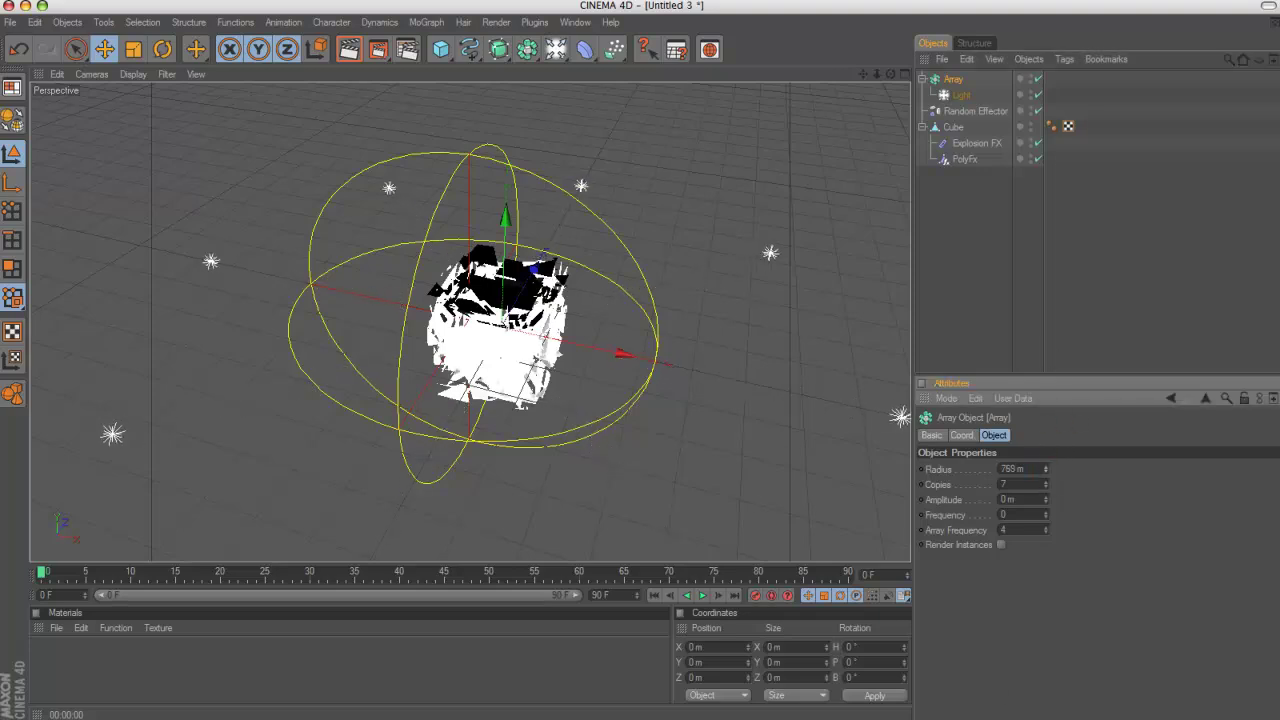
scroll(630, 357, down, 4)
scroll(603, 340, down, 3)
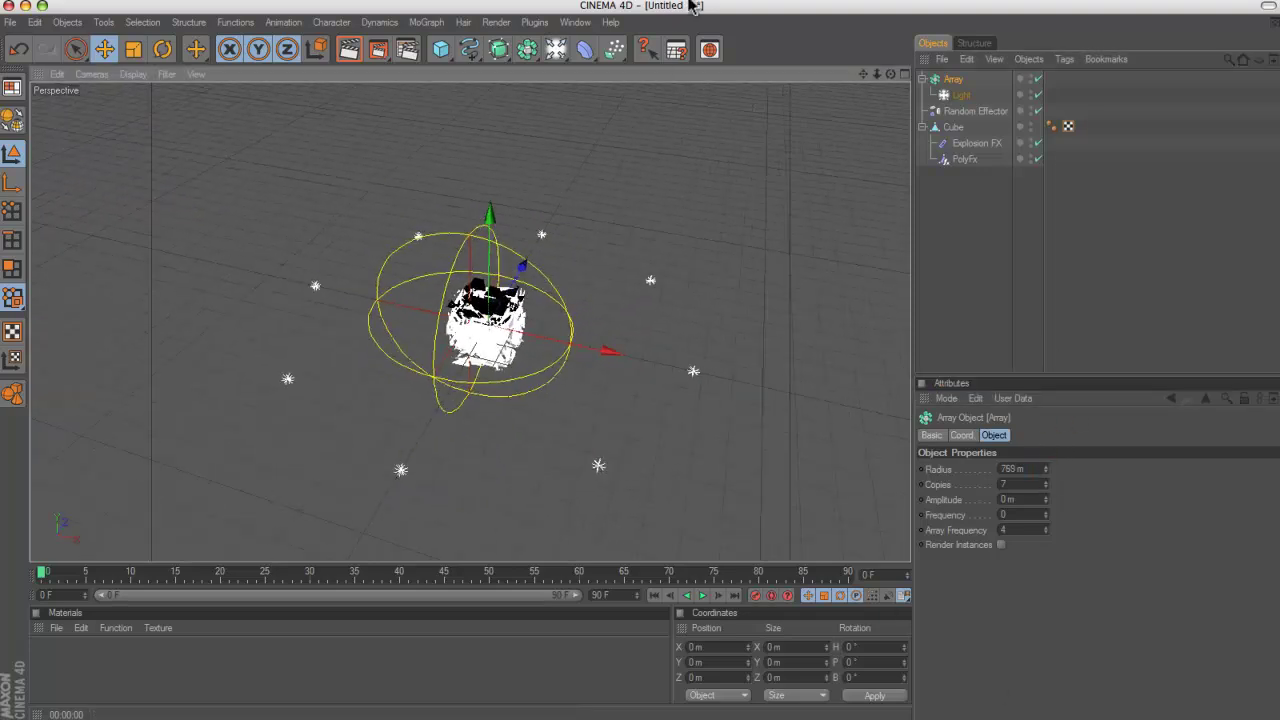
drag(496, 222, 494, 96)
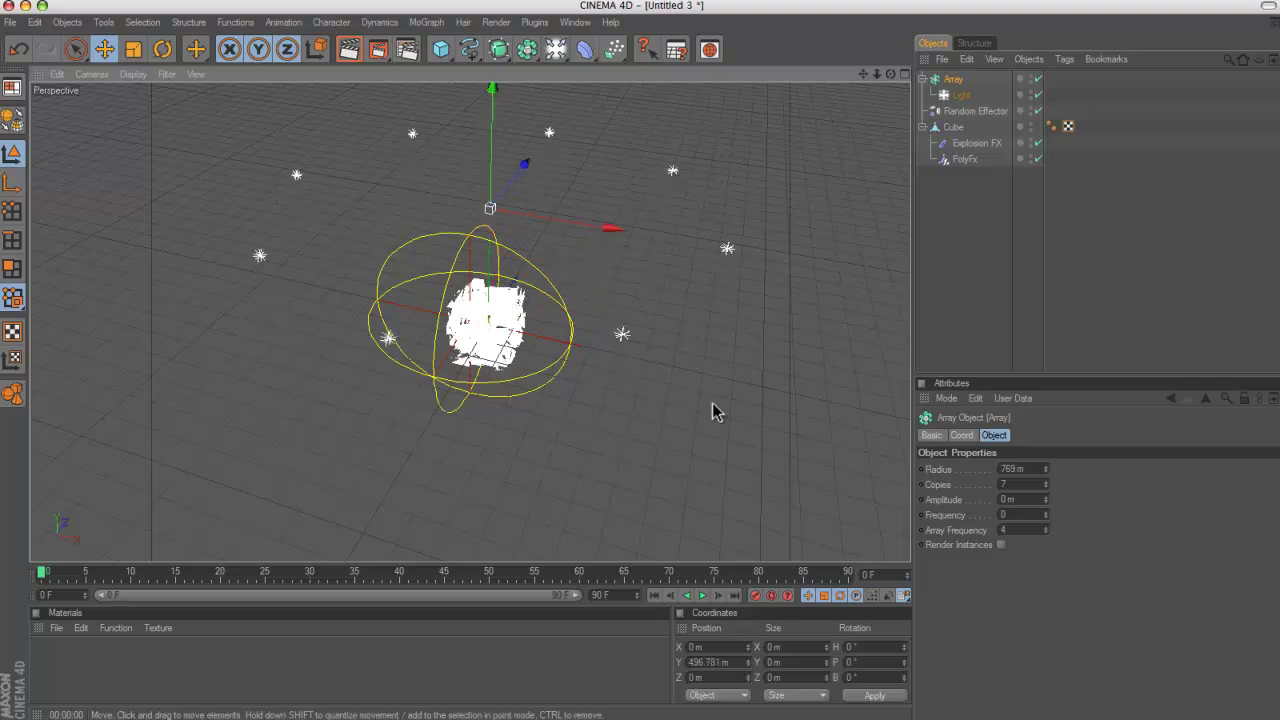
Step: Set the arrayed light's shadow to Shadow Maps (Soft) and reduce its intensity to 52%
click(960, 95)
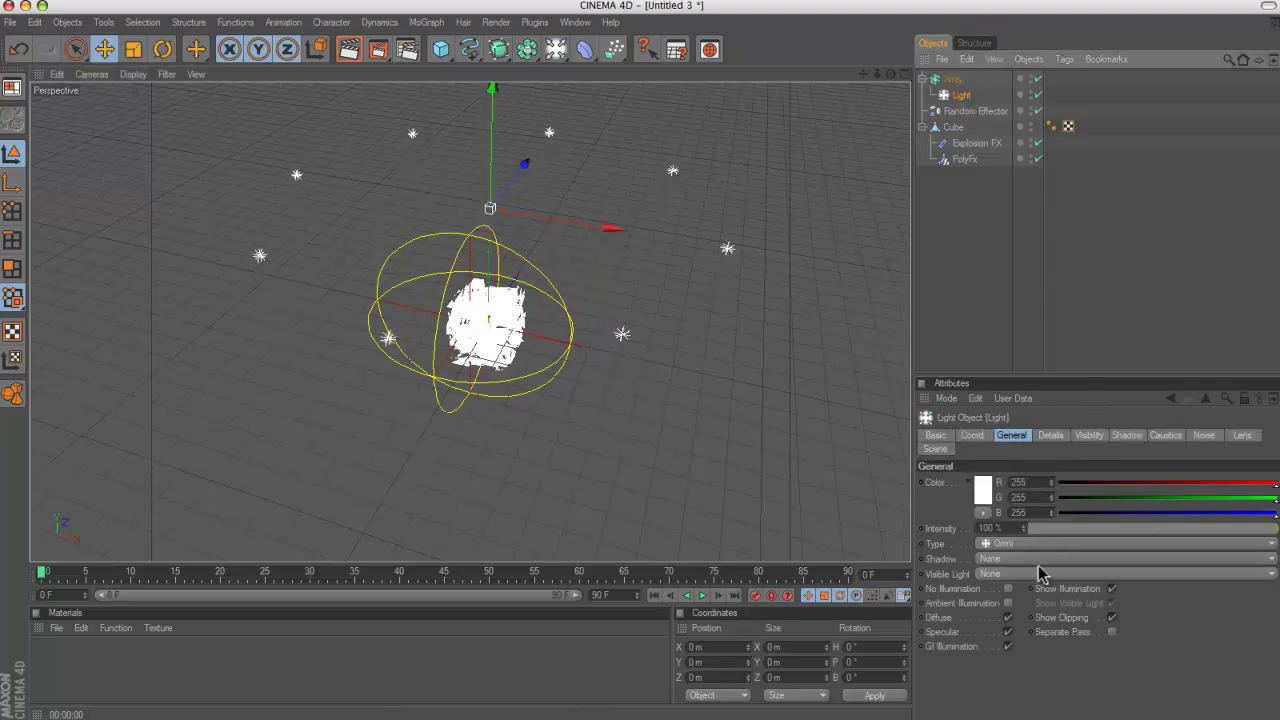
click(1040, 559)
click(1034, 590)
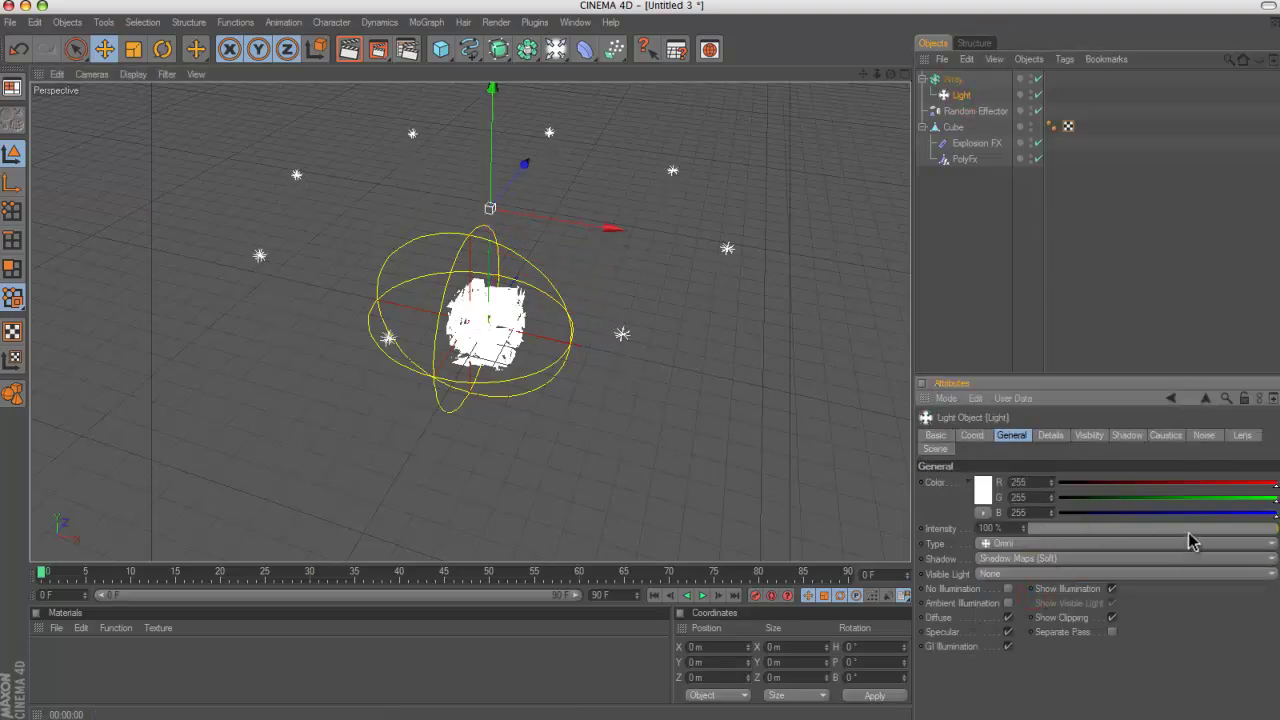
drag(1188, 530, 1159, 528)
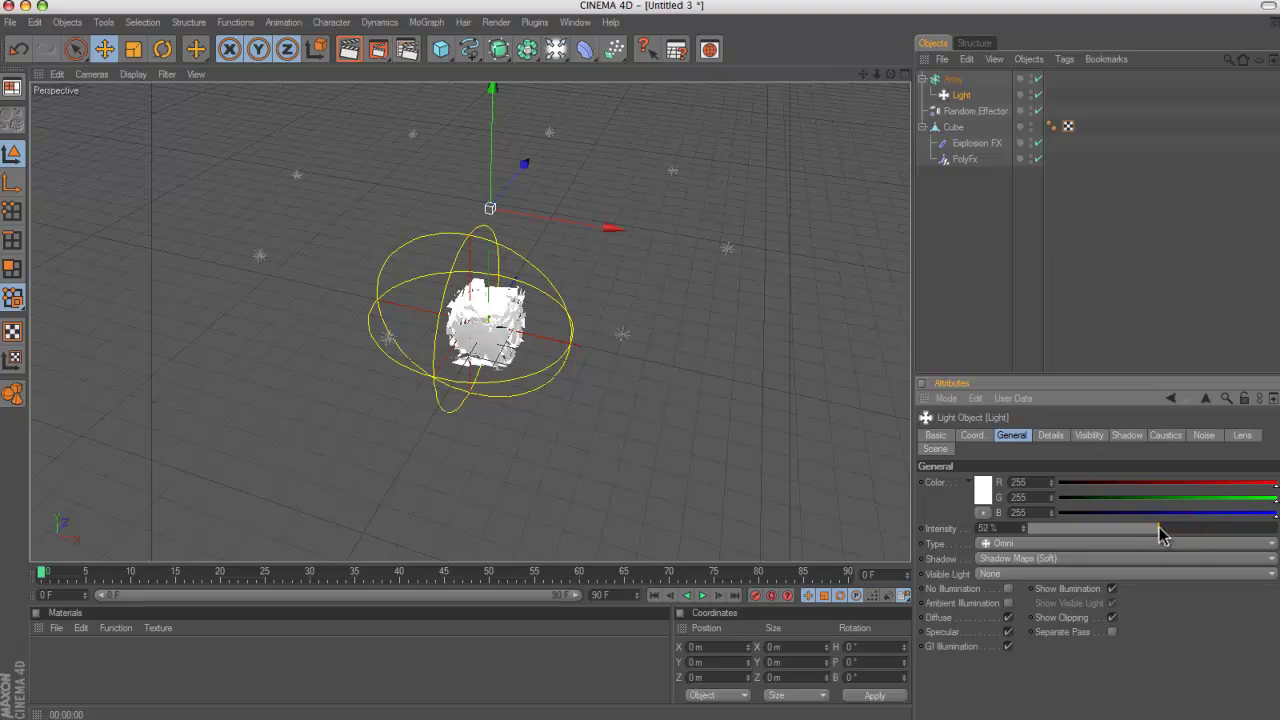
Step: Add a Floor object and lower it beneath the cube to about -151 m in Y
scroll(598, 111, up, 2)
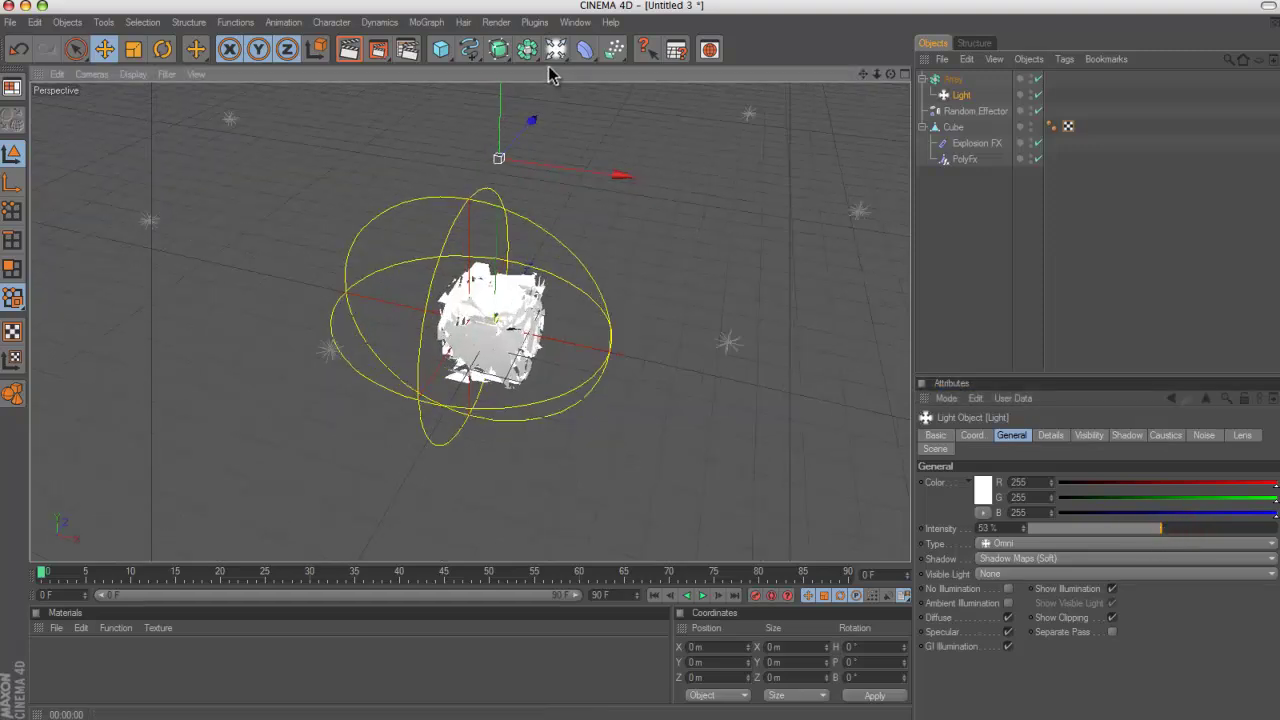
drag(560, 57, 712, 124)
scroll(620, 186, down, 1)
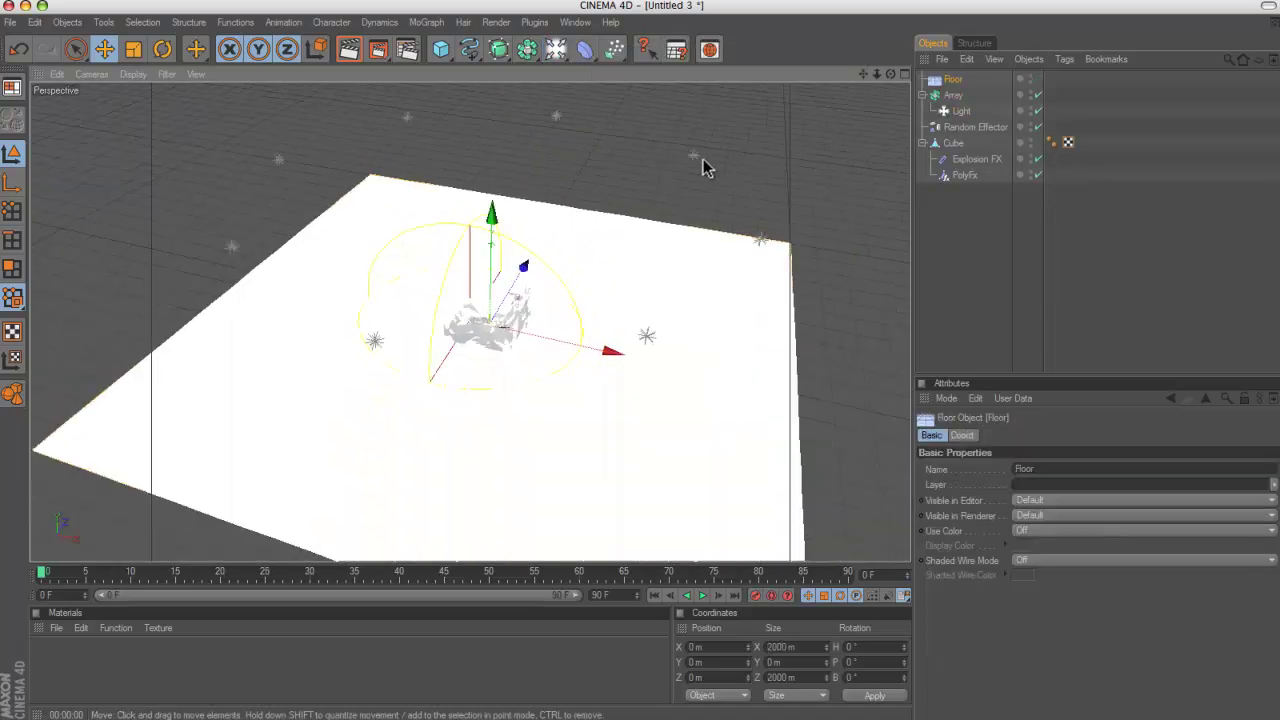
scroll(760, 157, up, 3)
drag(890, 74, 640, 360)
drag(503, 205, 640, 363)
scroll(600, 158, up, 4)
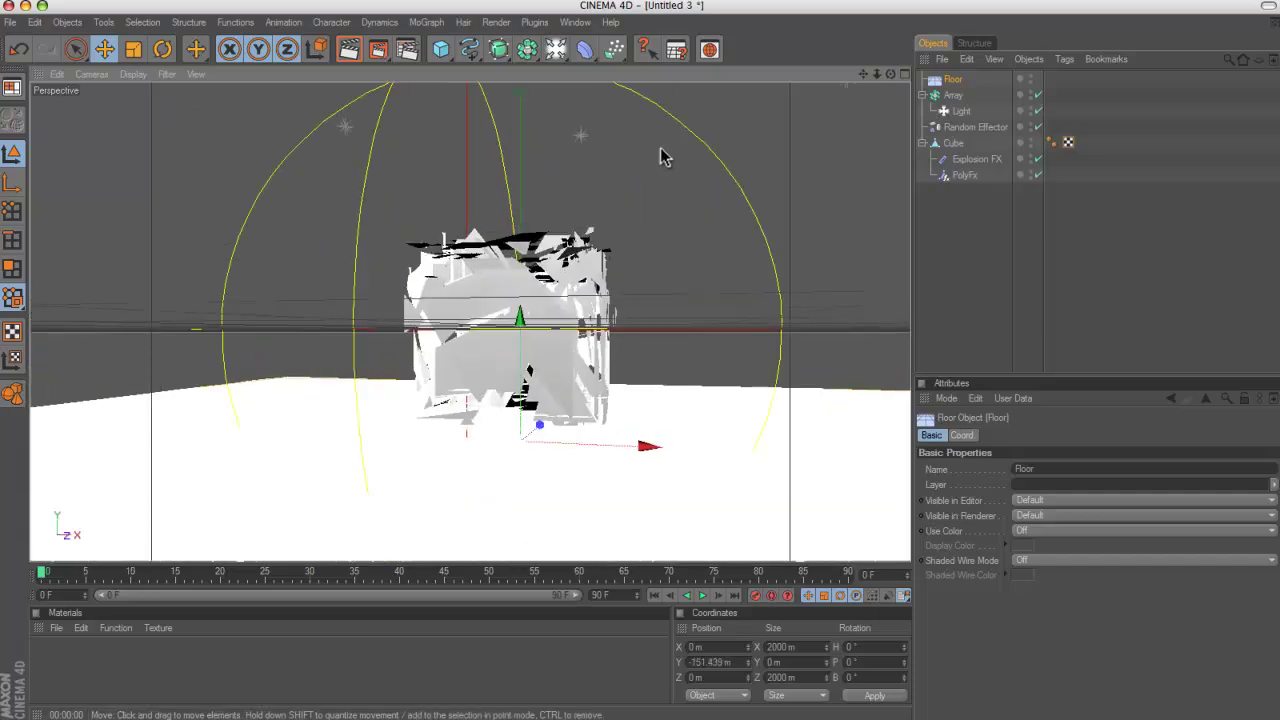
Step: Render the active view of the shattered cube on the floor from two different camera angles
drag(890, 74, 640, 368)
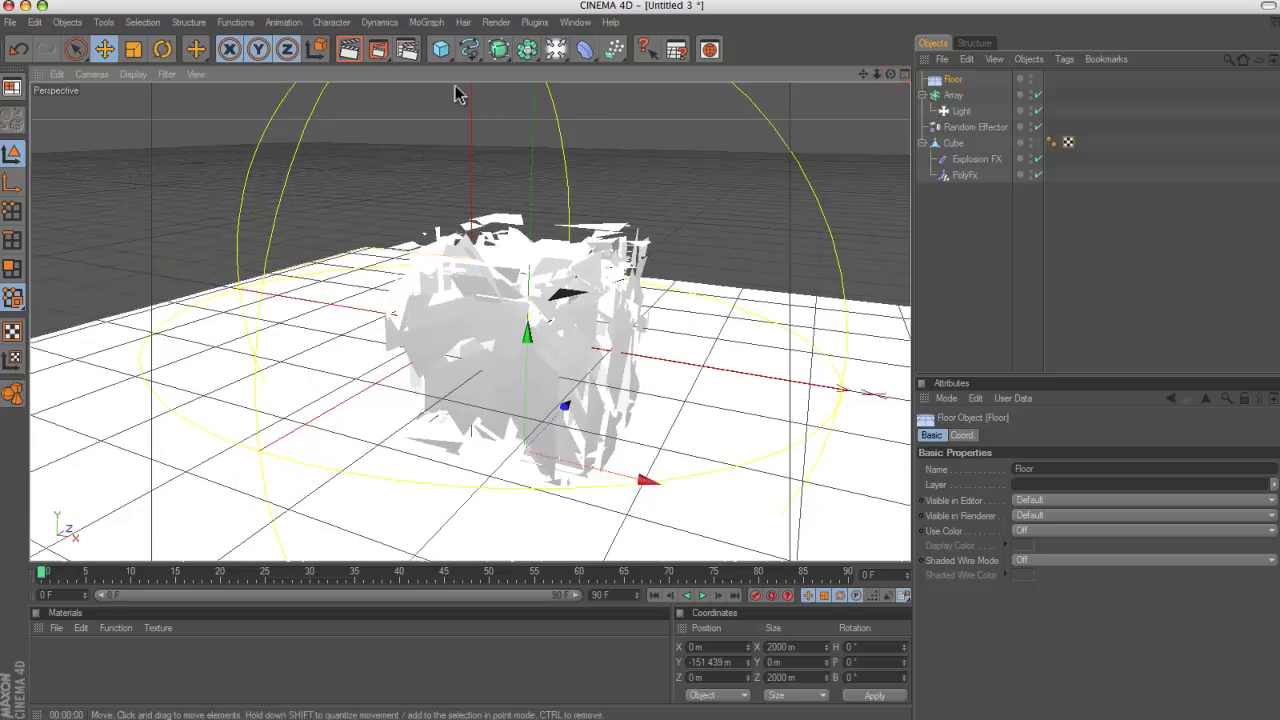
click(352, 52)
click(350, 52)
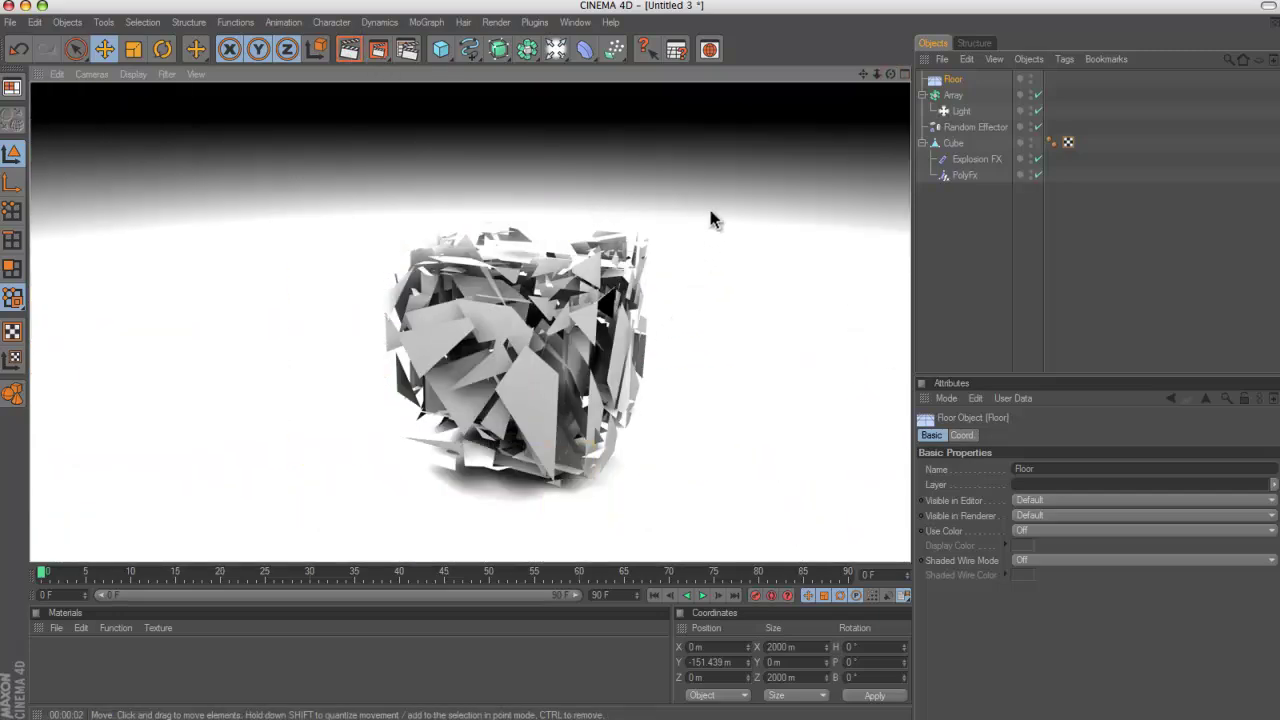
drag(863, 74, 740, 225)
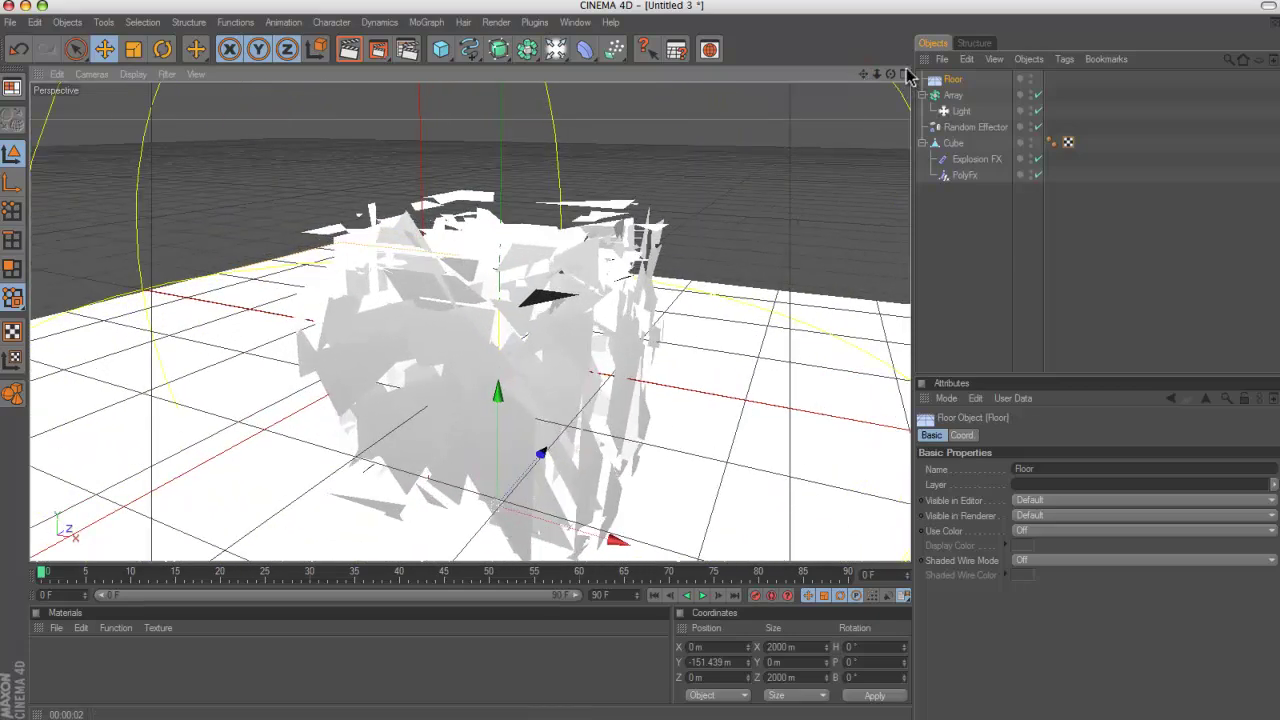
drag(890, 75, 636, 360)
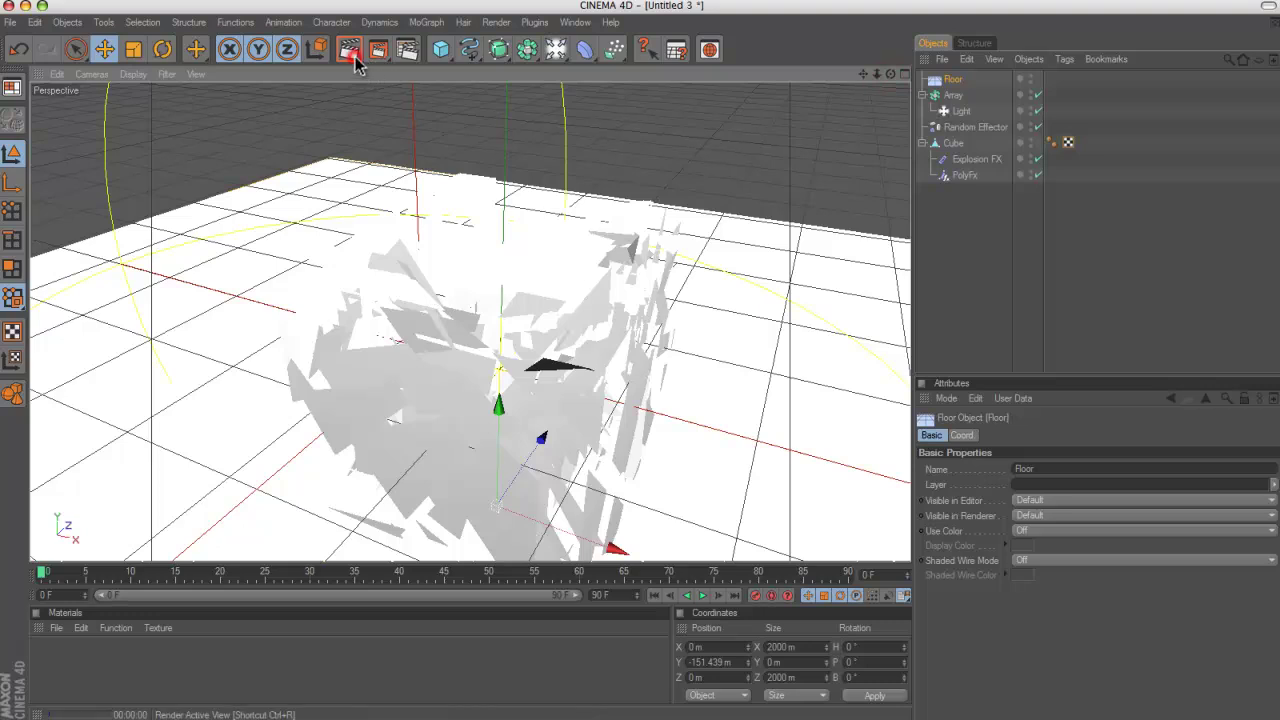
click(351, 53)
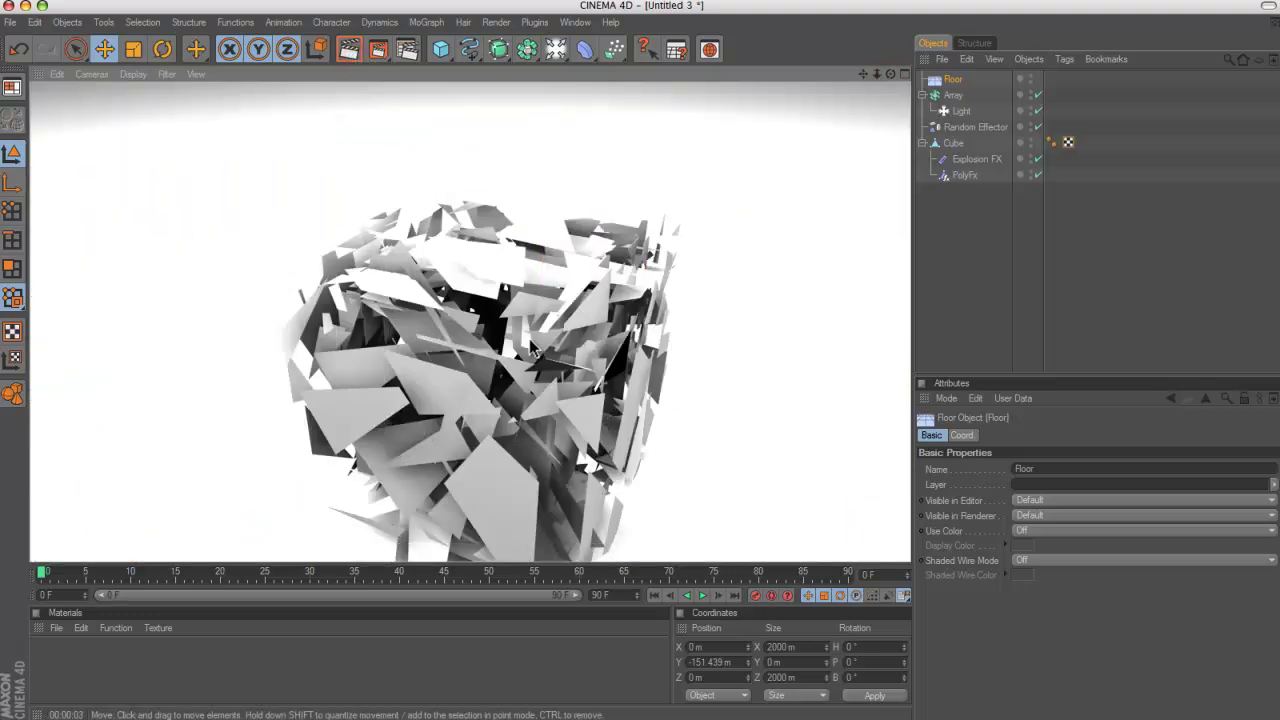
Step: Create a new material and set its color to black, with R, G and B at 0
double_click(83, 668)
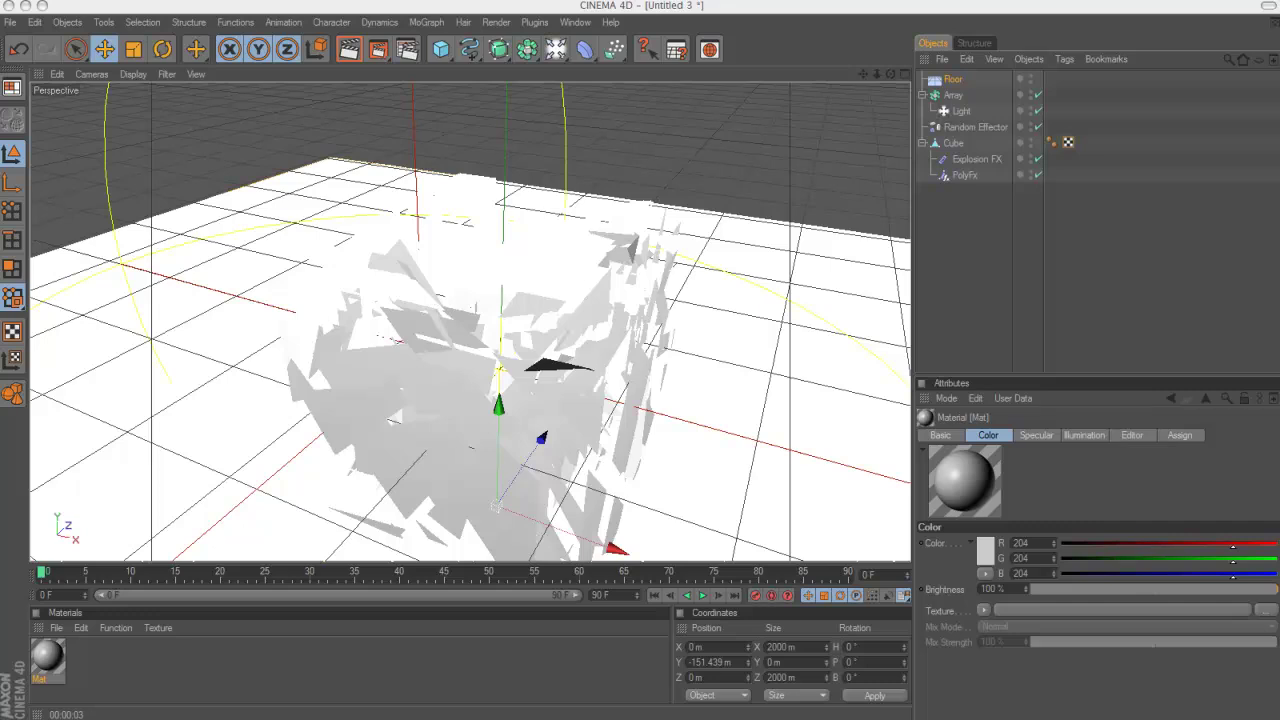
double_click(47, 657)
drag(386, 239, 413, 210)
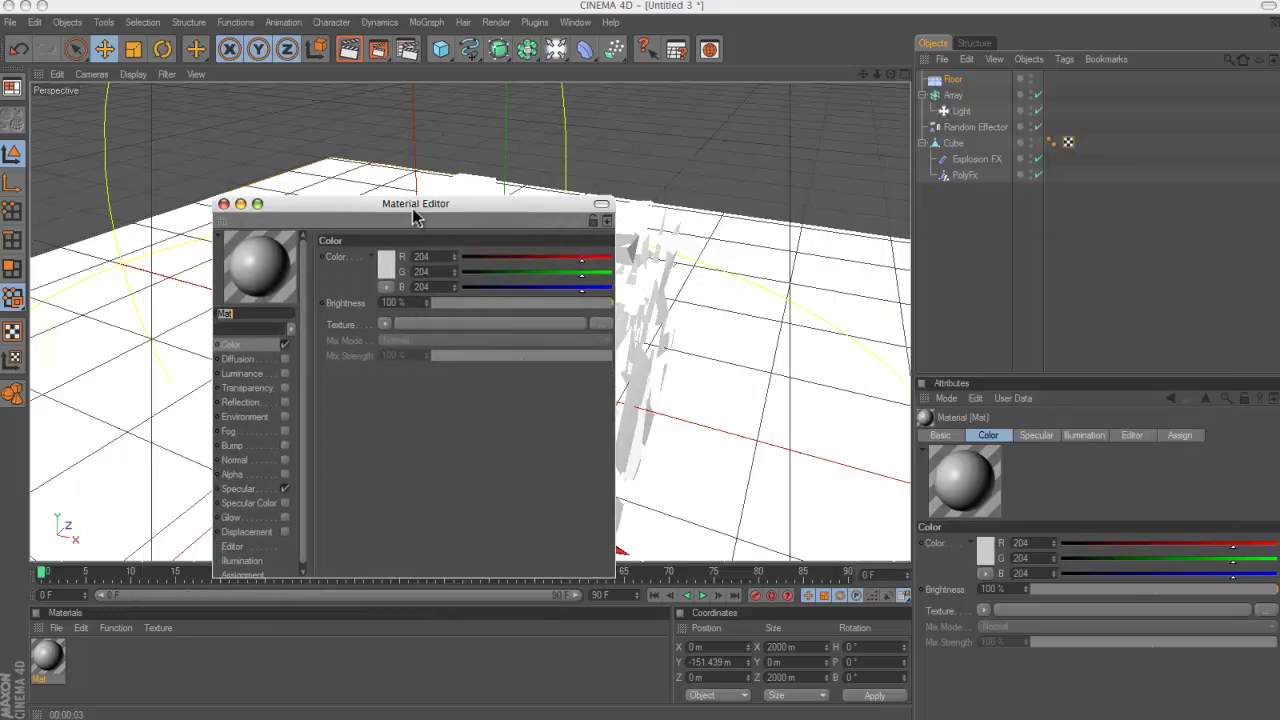
click(398, 270)
click(358, 331)
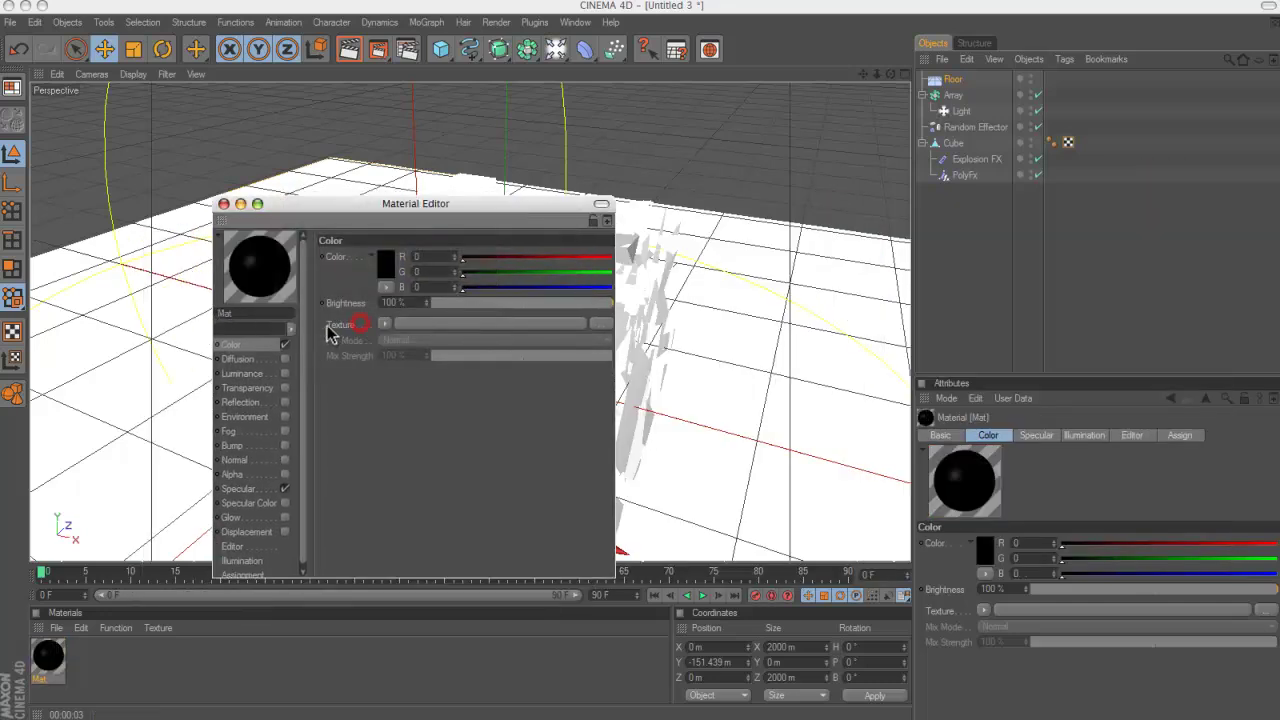
click(224, 204)
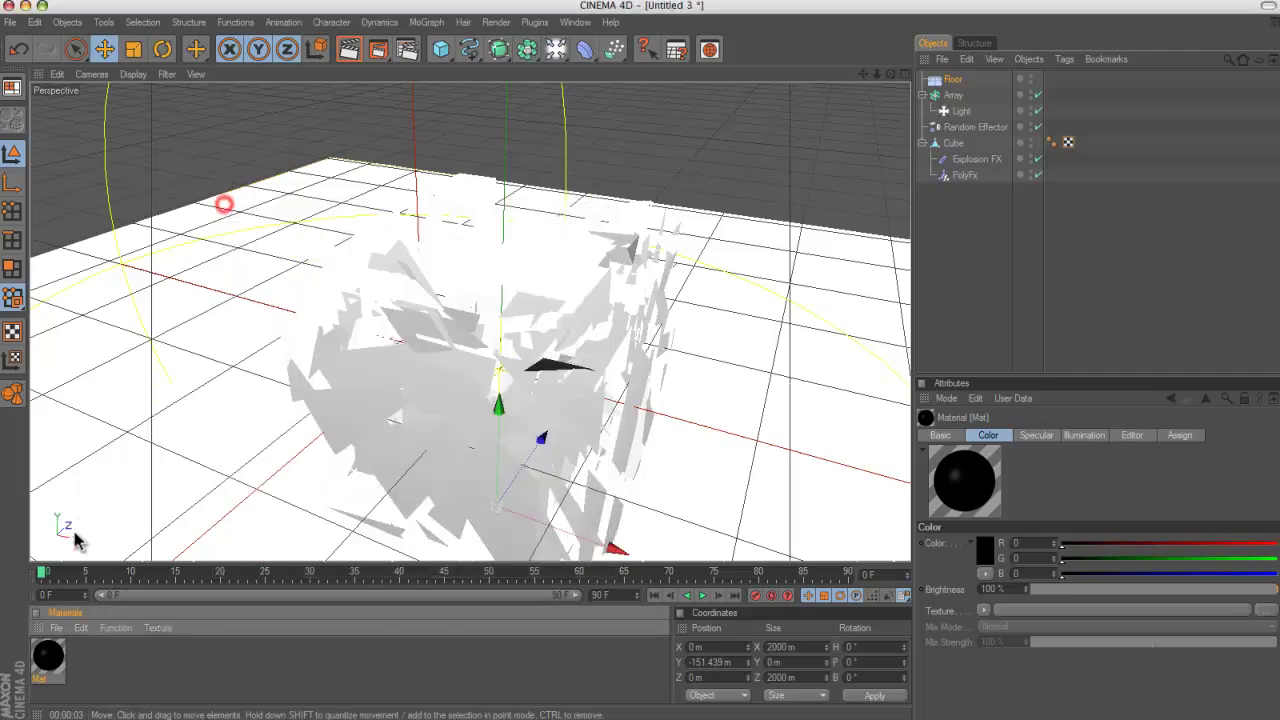
Step: Apply the black material to the Floor object and render the active view to preview it
drag(48, 656, 114, 423)
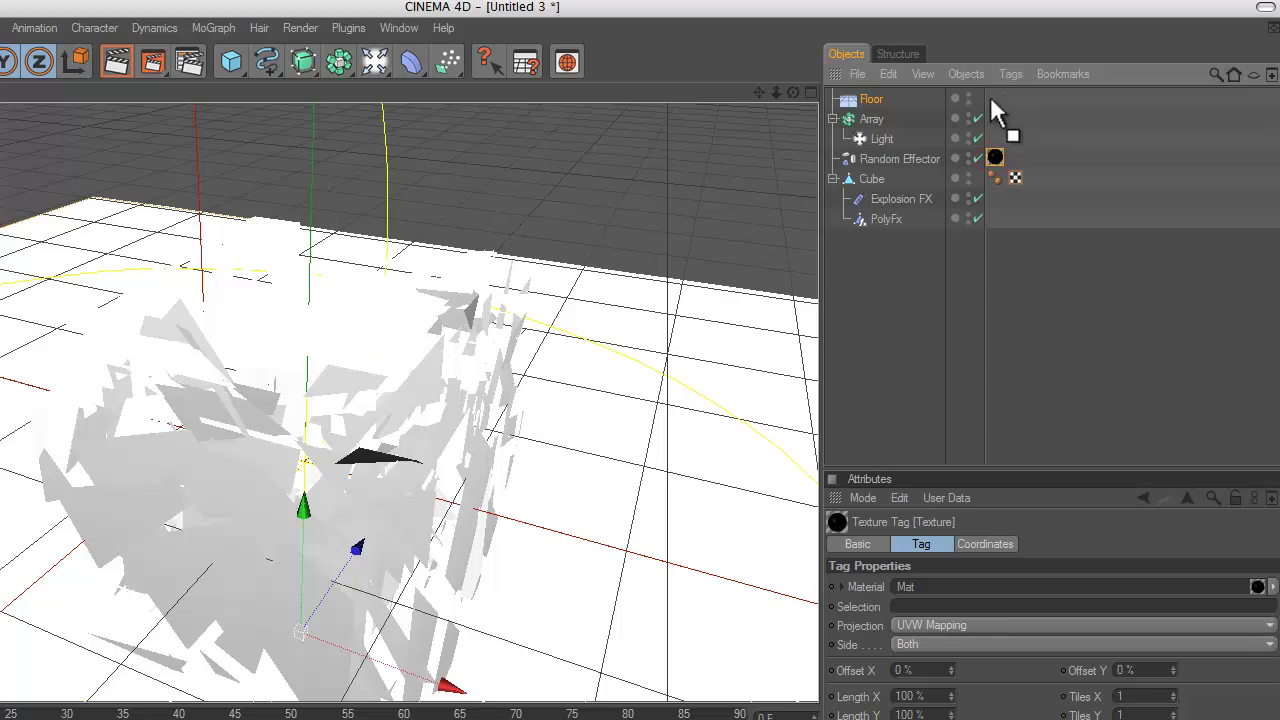
drag(991, 100, 995, 98)
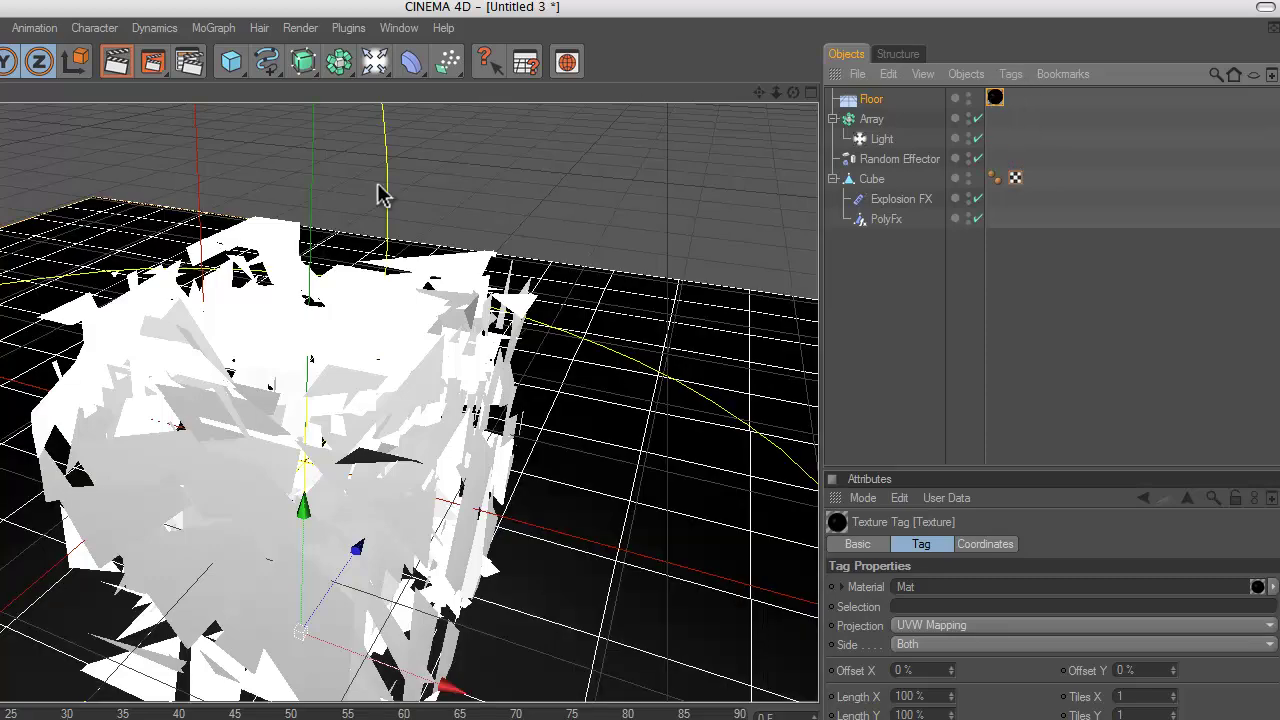
click(118, 62)
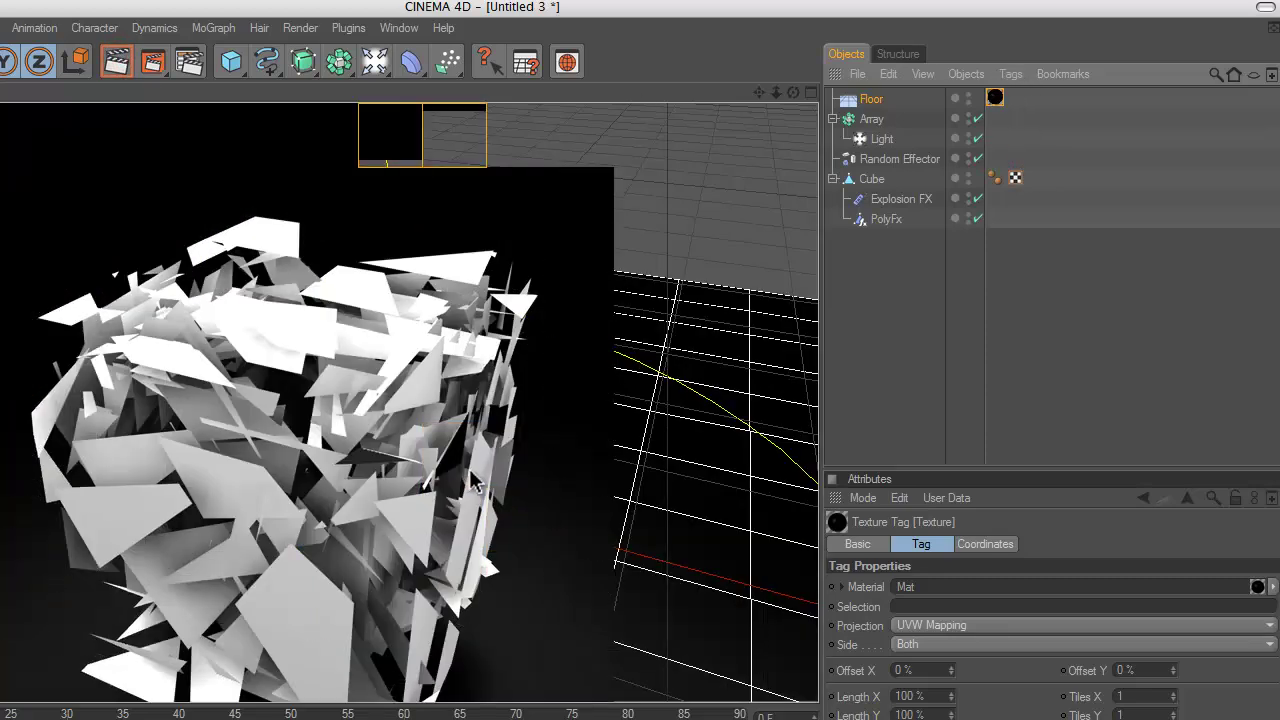
click(759, 92)
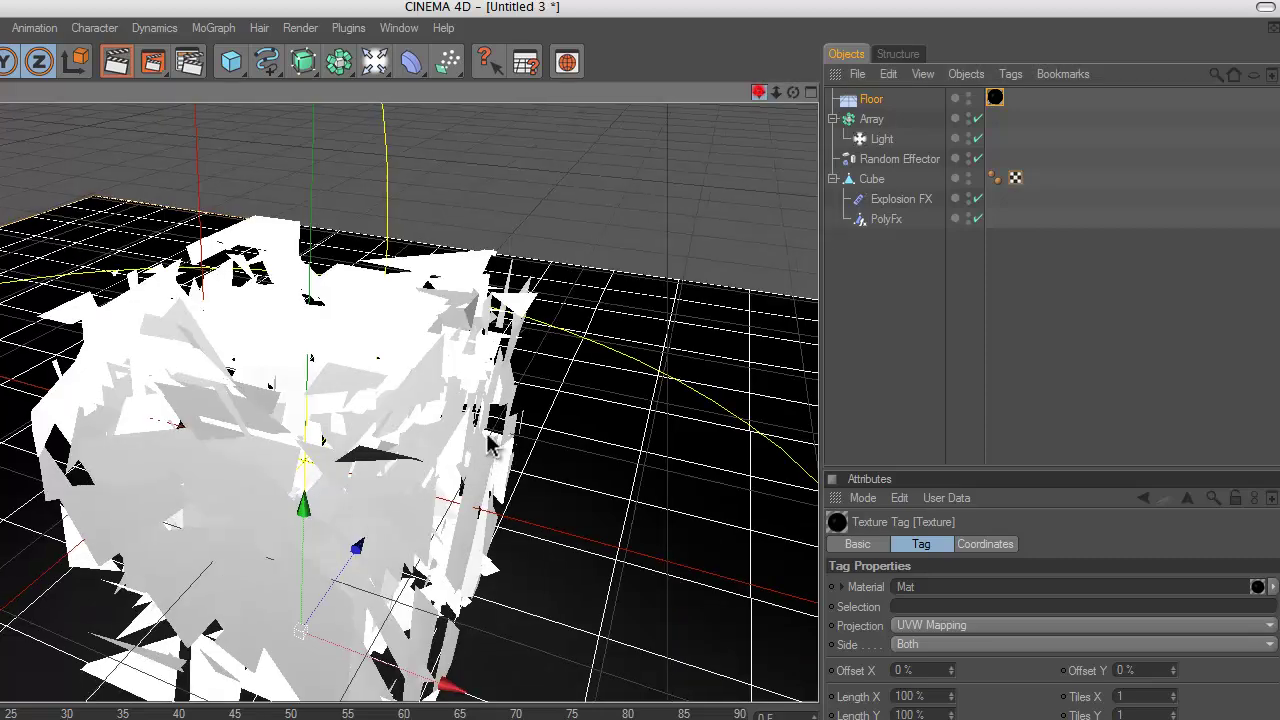
scroll(490, 445, down, 5)
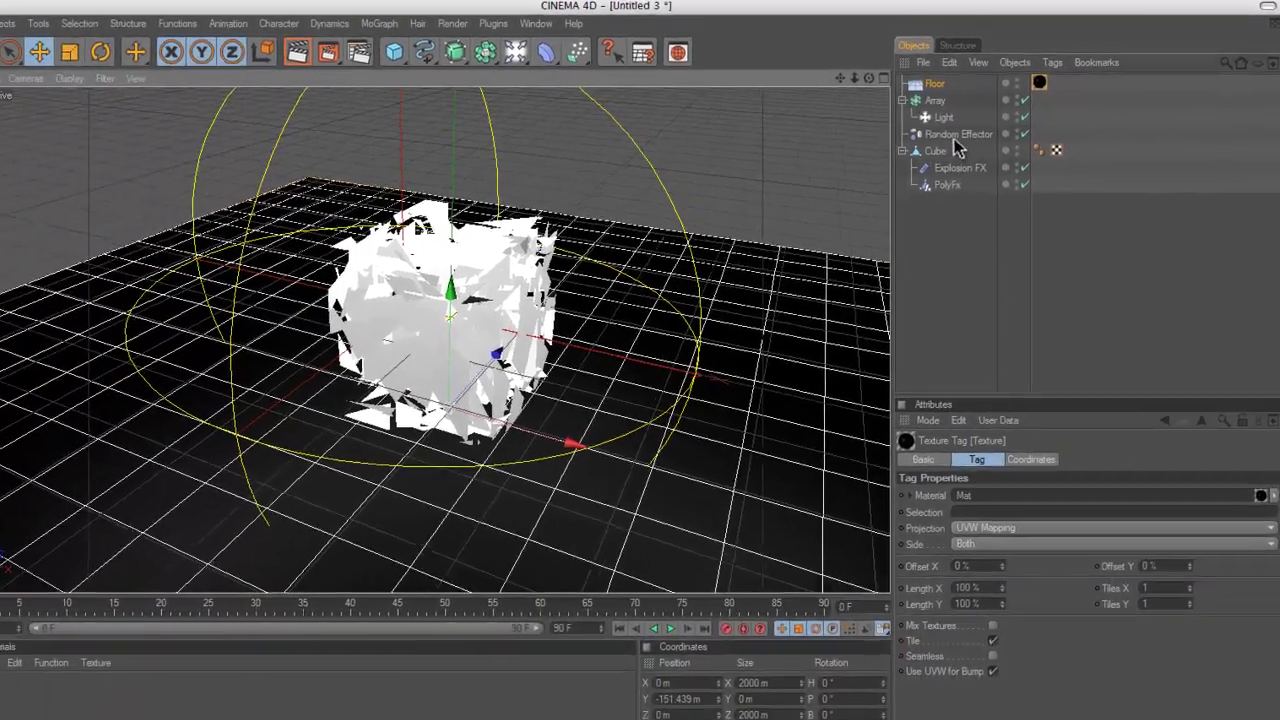
Step: Move the Random Effector away from the cube to about -867 m in X and turn on Autokeying
click(892, 160)
scroll(766, 251, down, 5)
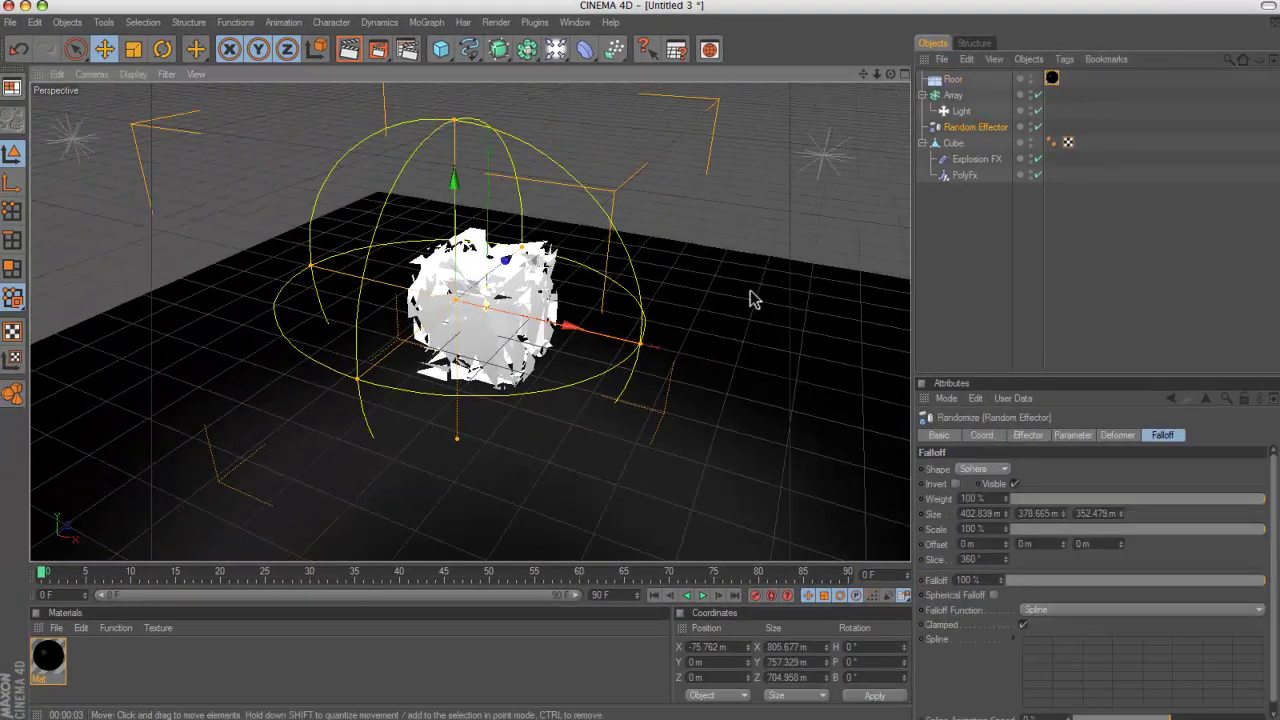
drag(571, 334, 640, 372)
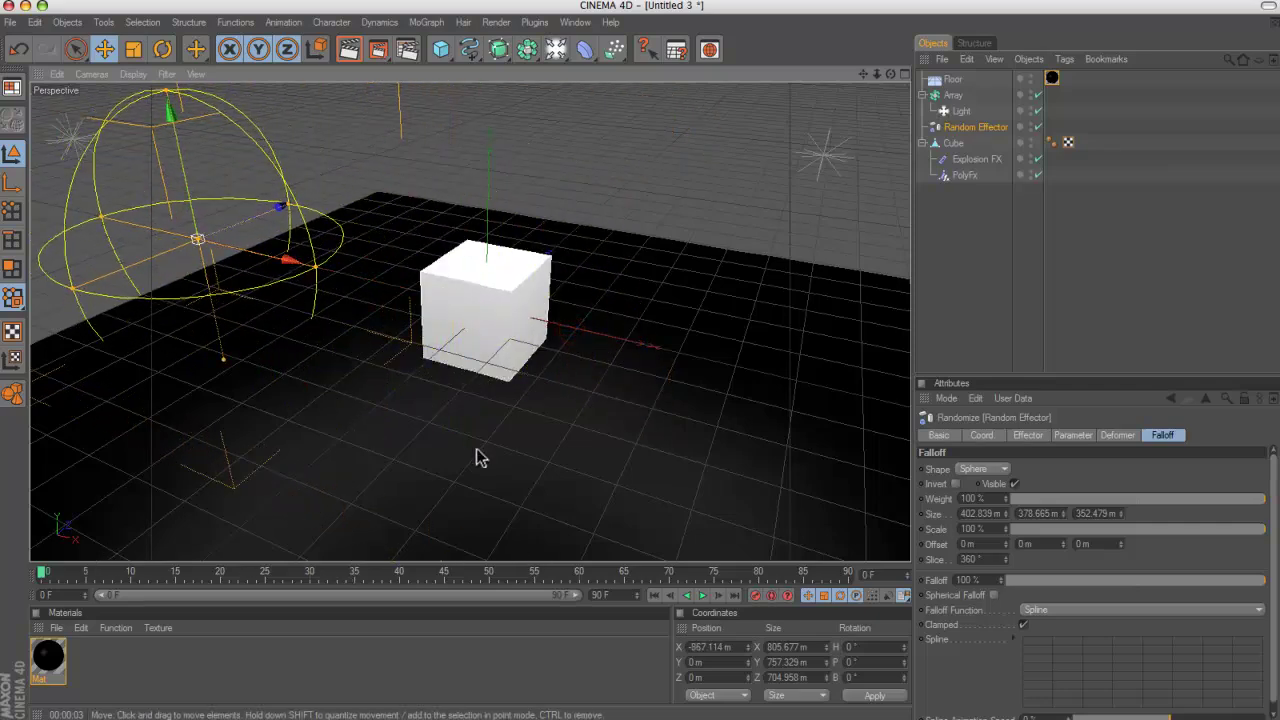
click(773, 596)
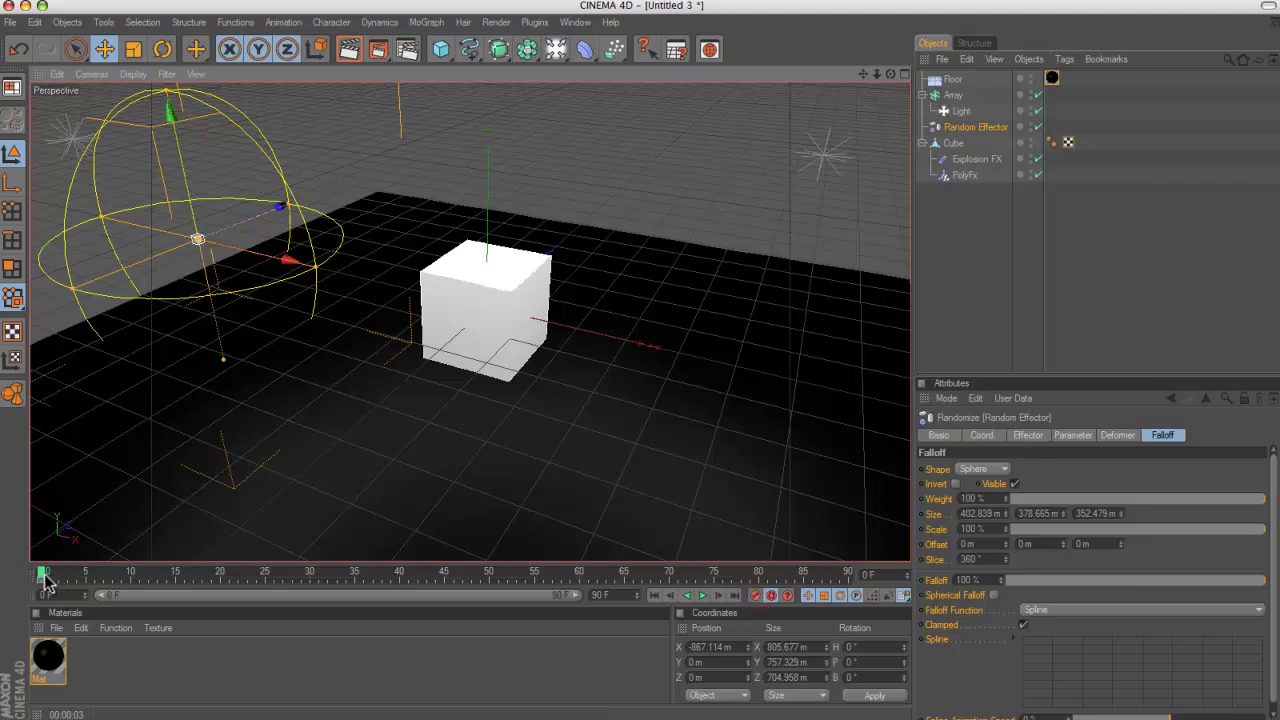
Step: Keyframe the Random Effector's X position at about 12 m on frame 30, 555 m on frame 60 and -564 m on frame 90
drag(45, 583, 68, 582)
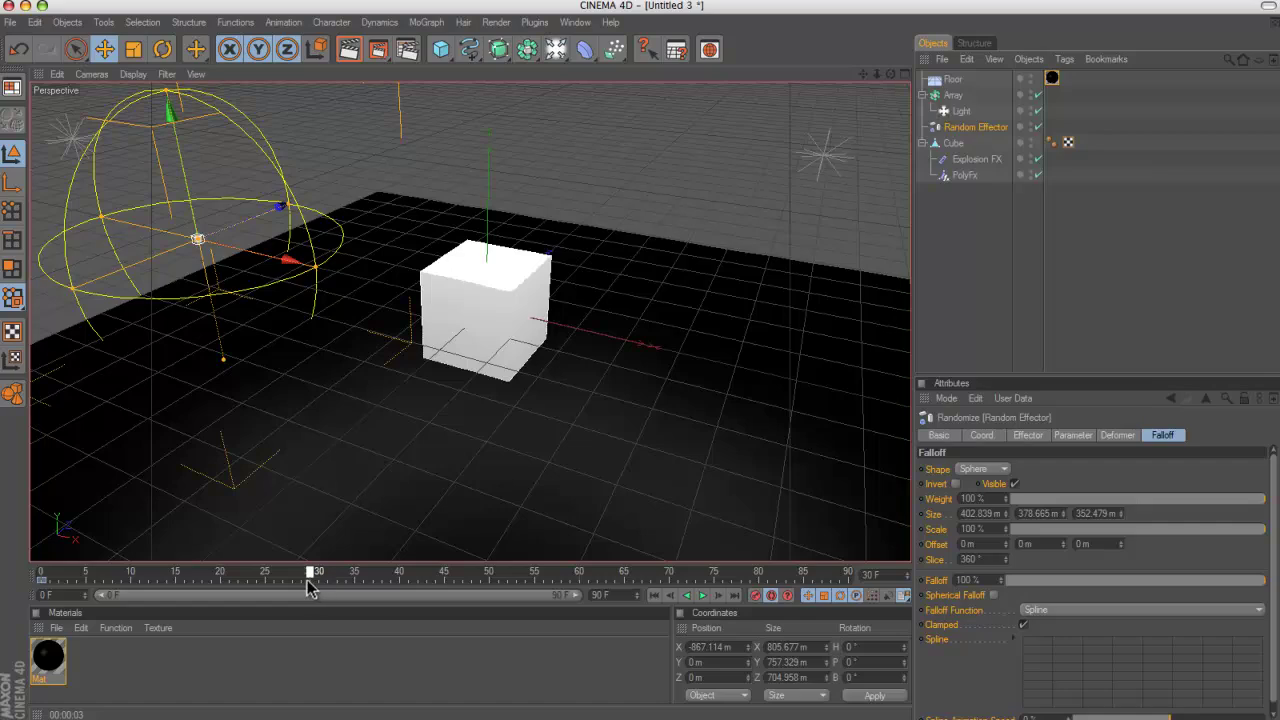
drag(288, 262, 641, 361)
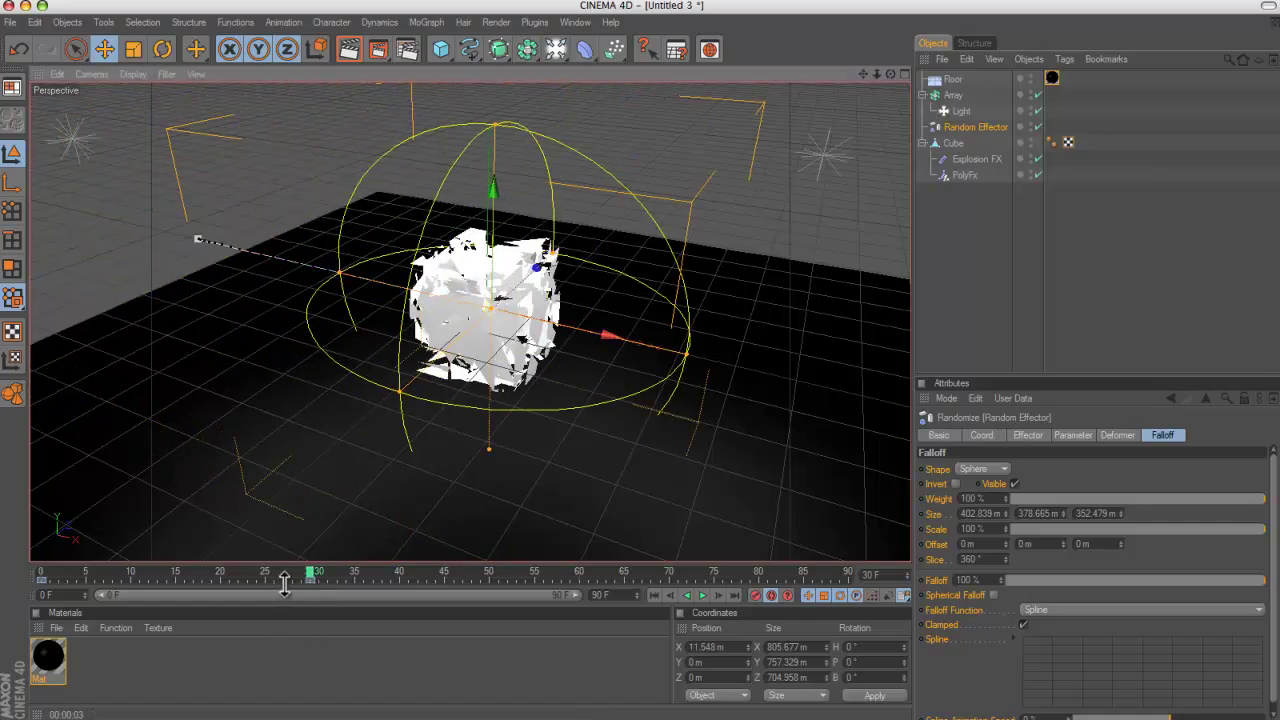
drag(313, 578, 518, 585)
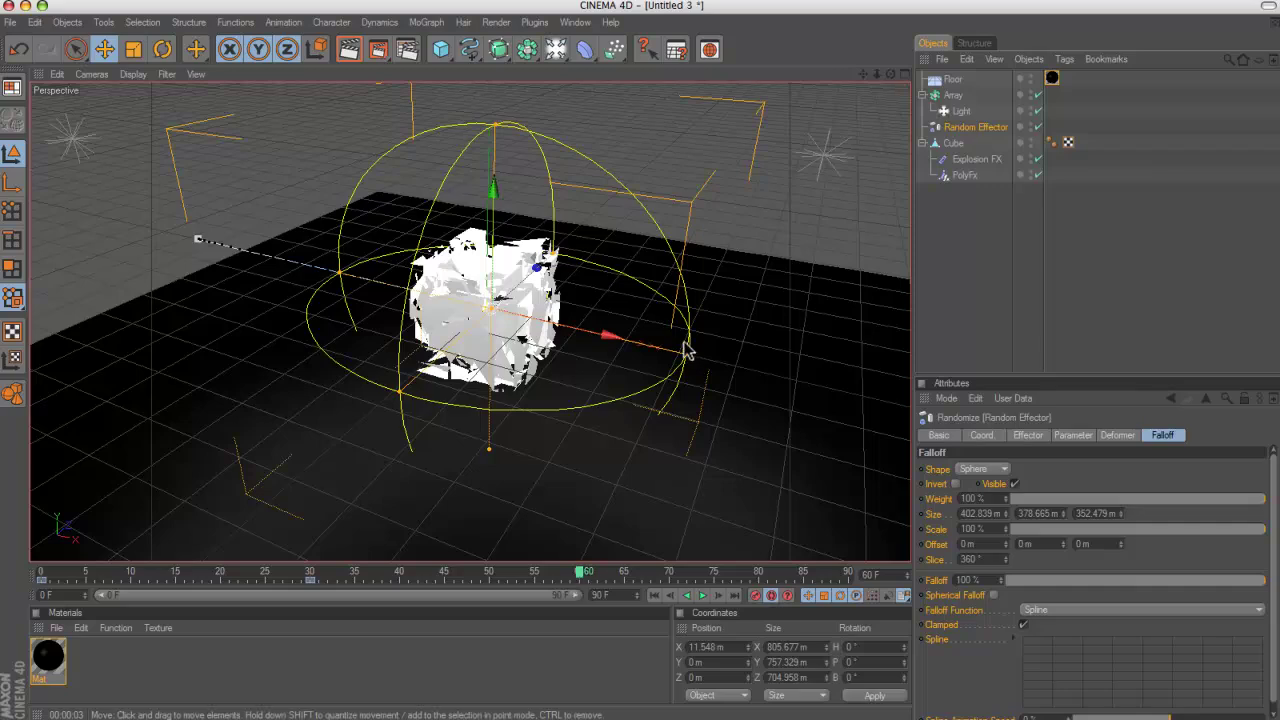
drag(603, 342, 641, 362)
drag(583, 575, 712, 573)
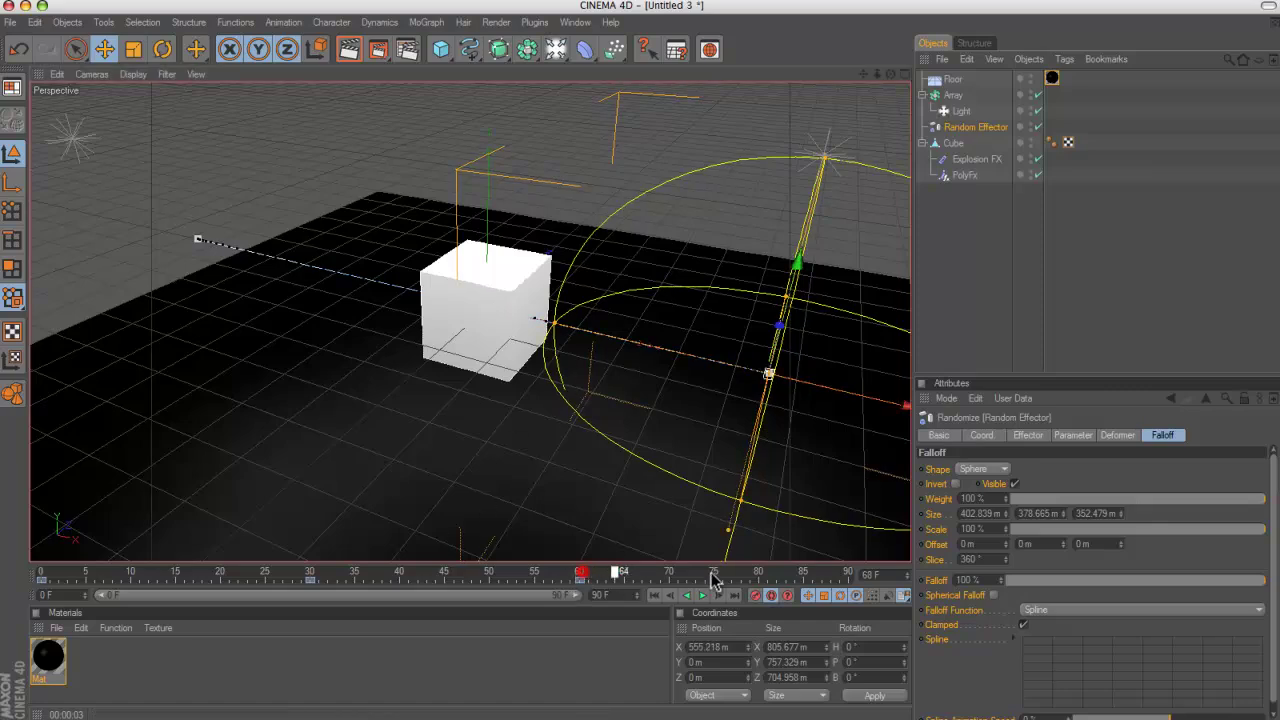
drag(909, 410, 640, 362)
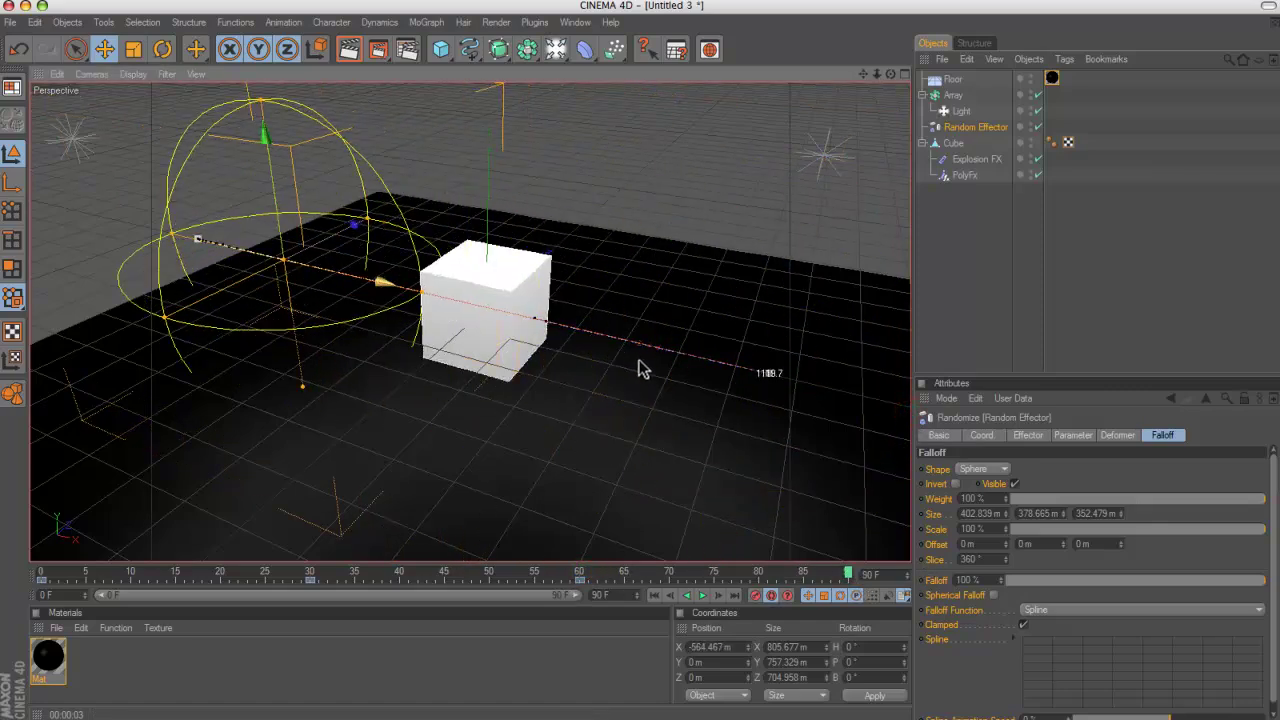
Step: Play the animation from the start, stop at frame 22 and render a closer view of the breaking cube
click(655, 596)
click(704, 596)
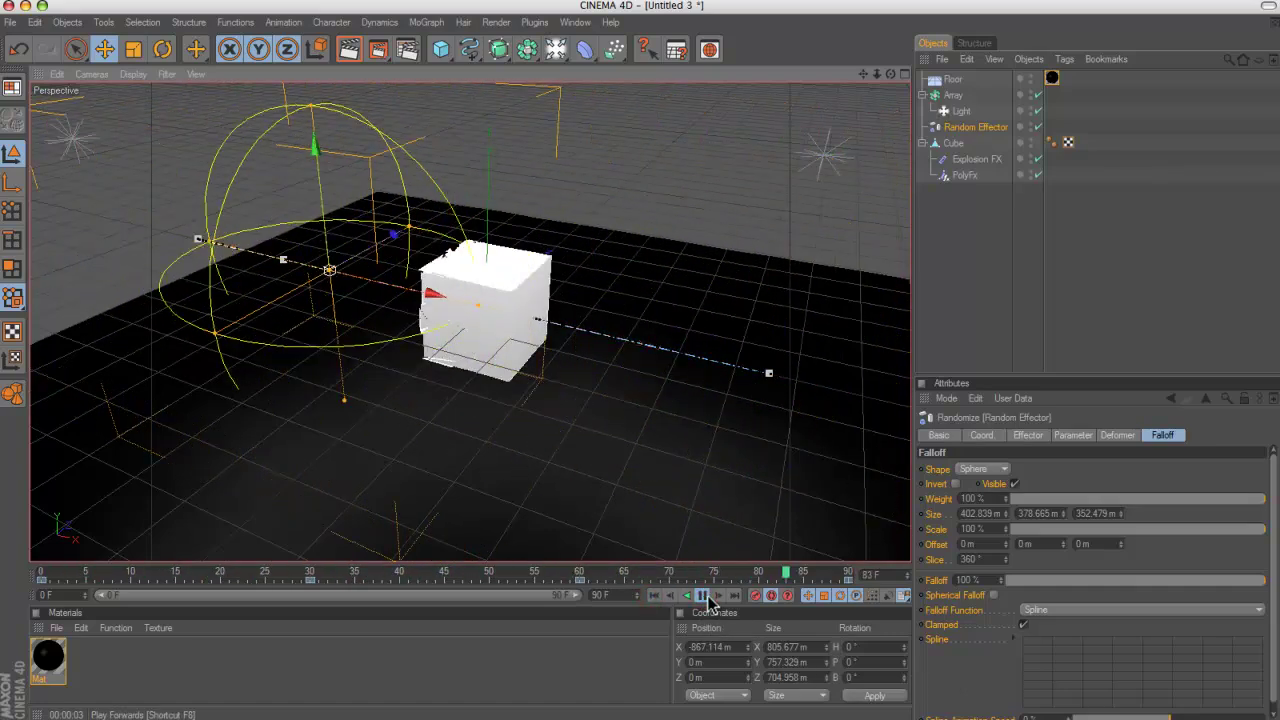
click(706, 597)
click(706, 598)
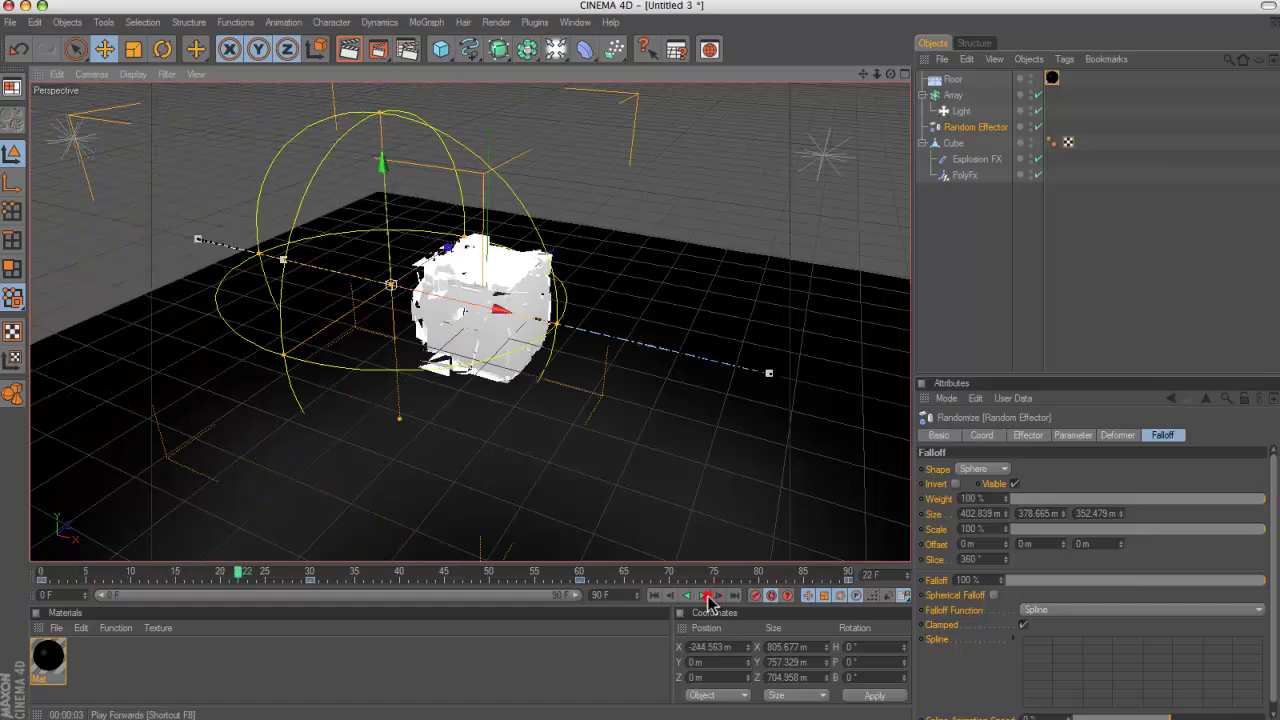
scroll(608, 168, up, 4)
click(349, 49)
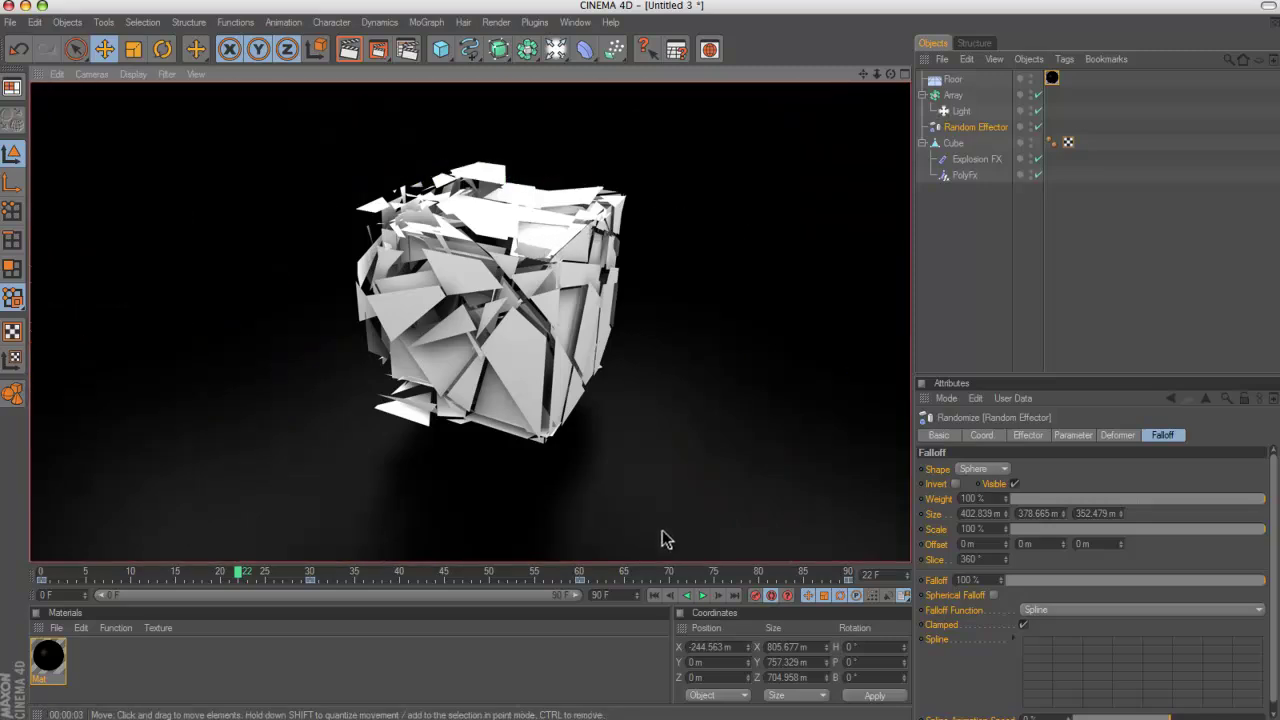
Step: Continue playback to frame 31 and render the active view of the cube
click(702, 596)
click(702, 596)
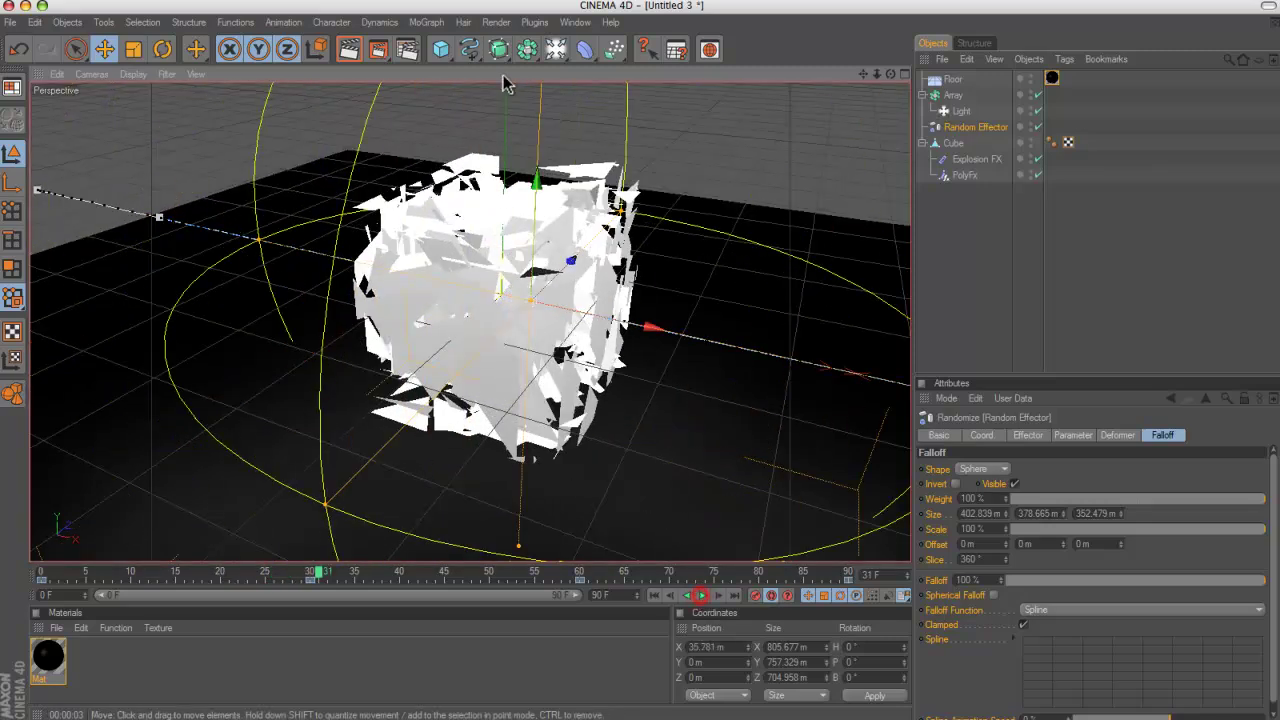
click(349, 49)
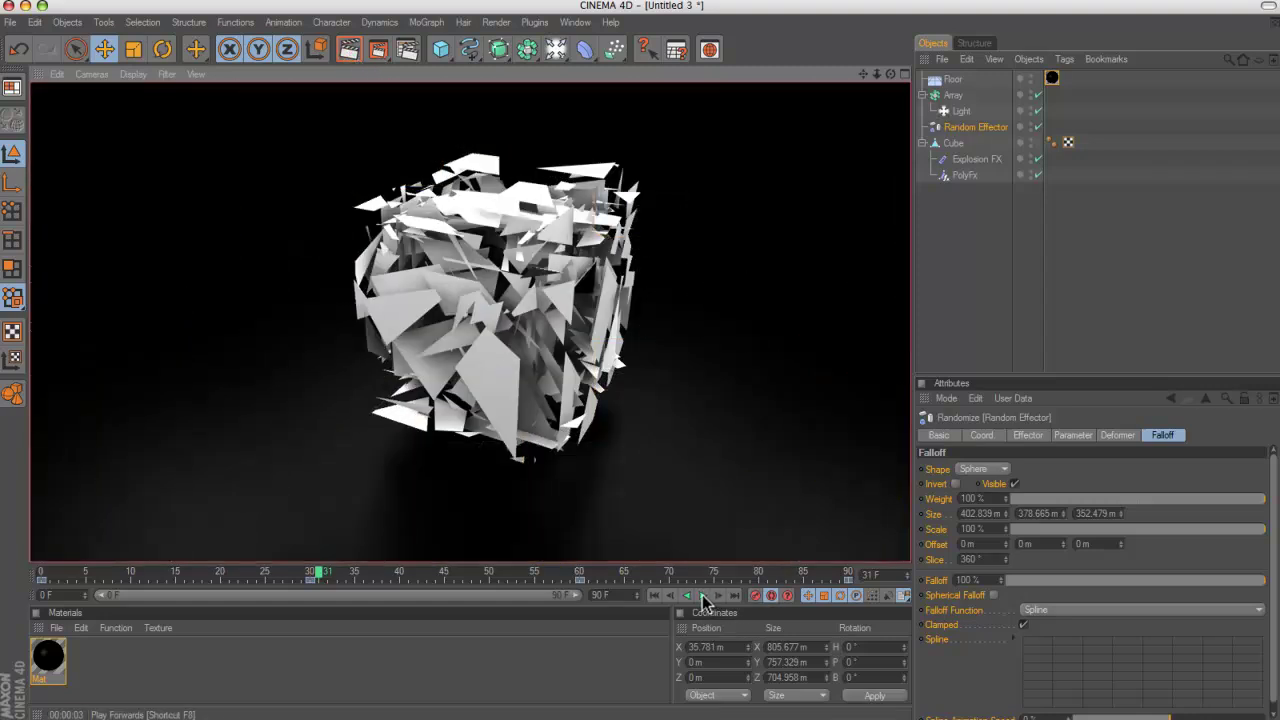
click(669, 320)
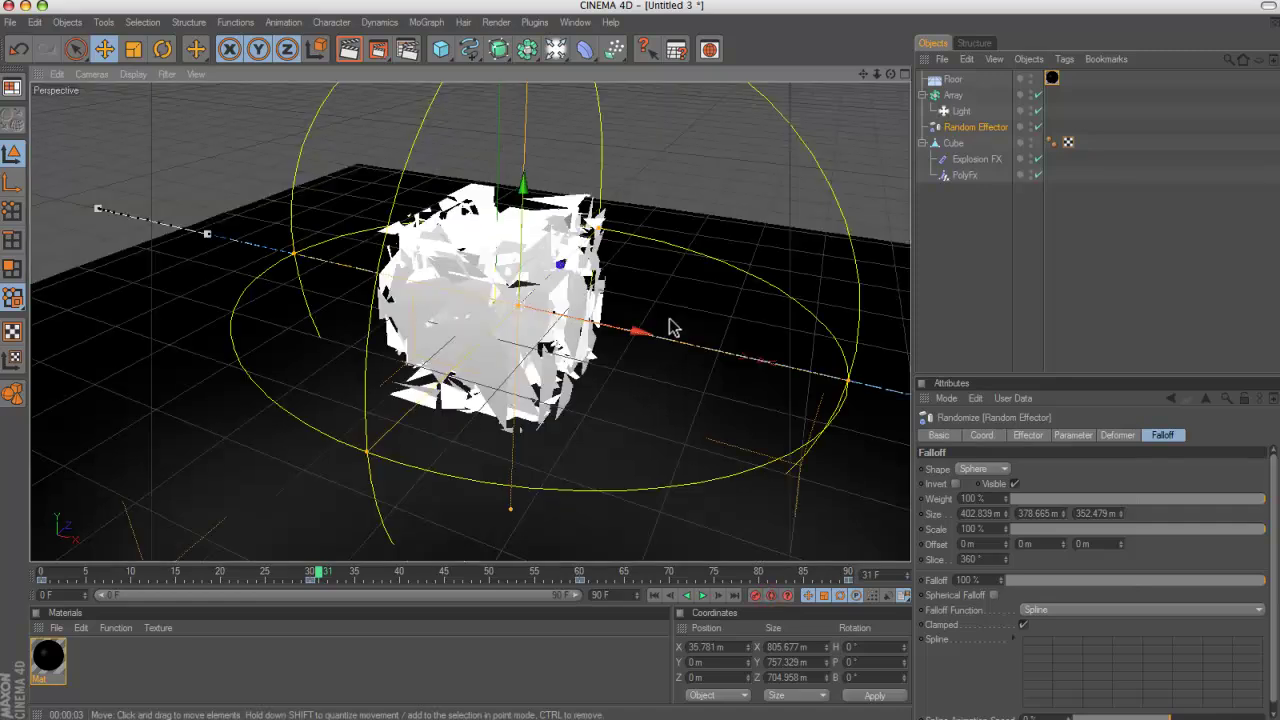
Step: Create a new material and set its colour to orange (R 255, G 128, B 0)
double_click(95, 655)
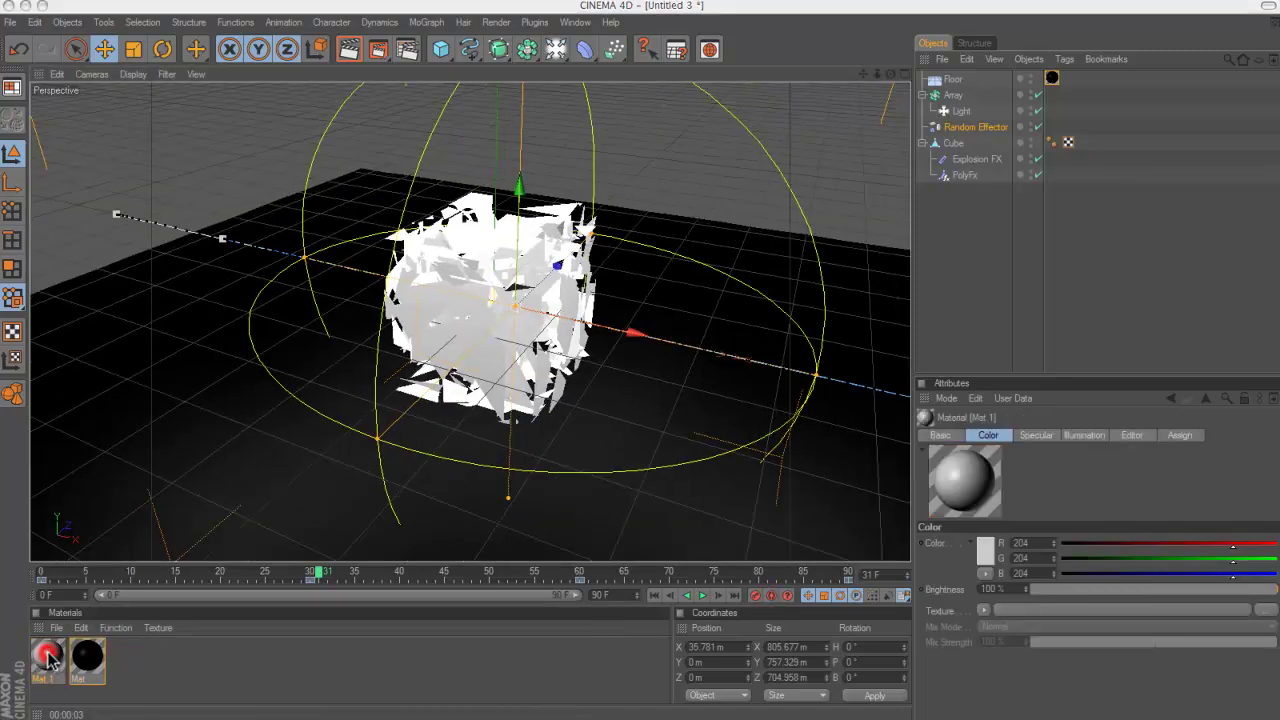
double_click(45, 656)
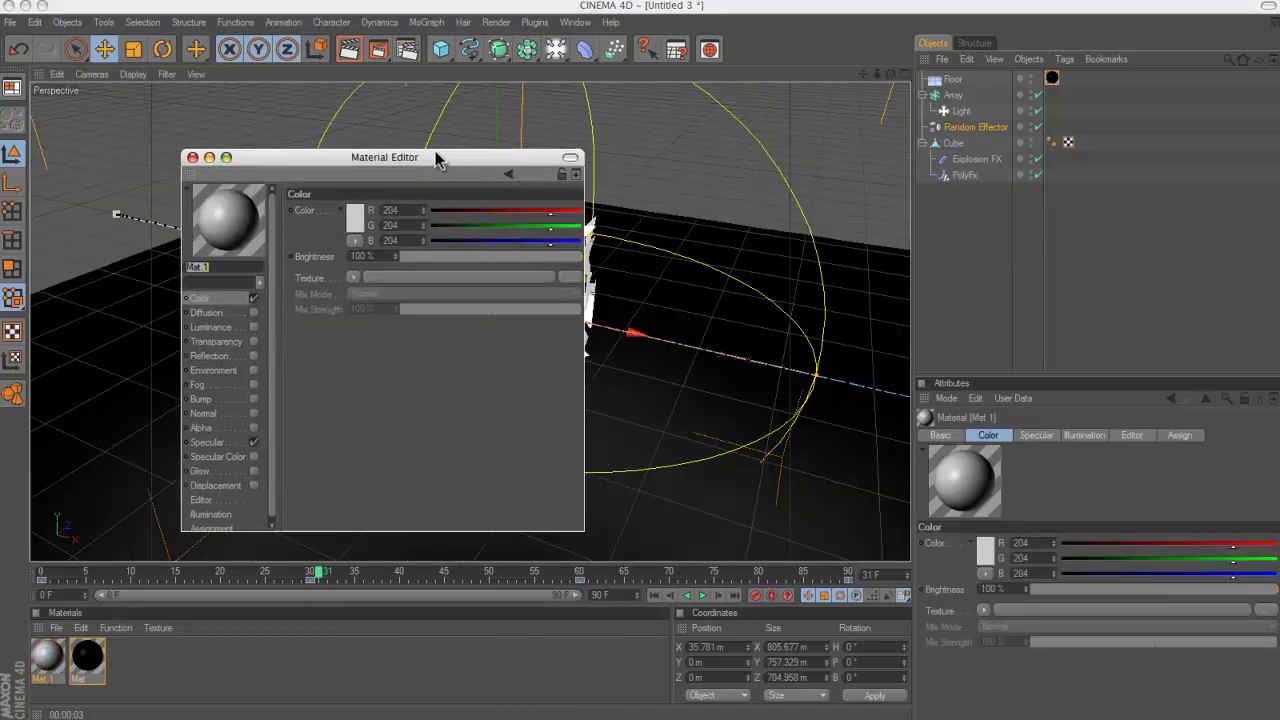
click(343, 210)
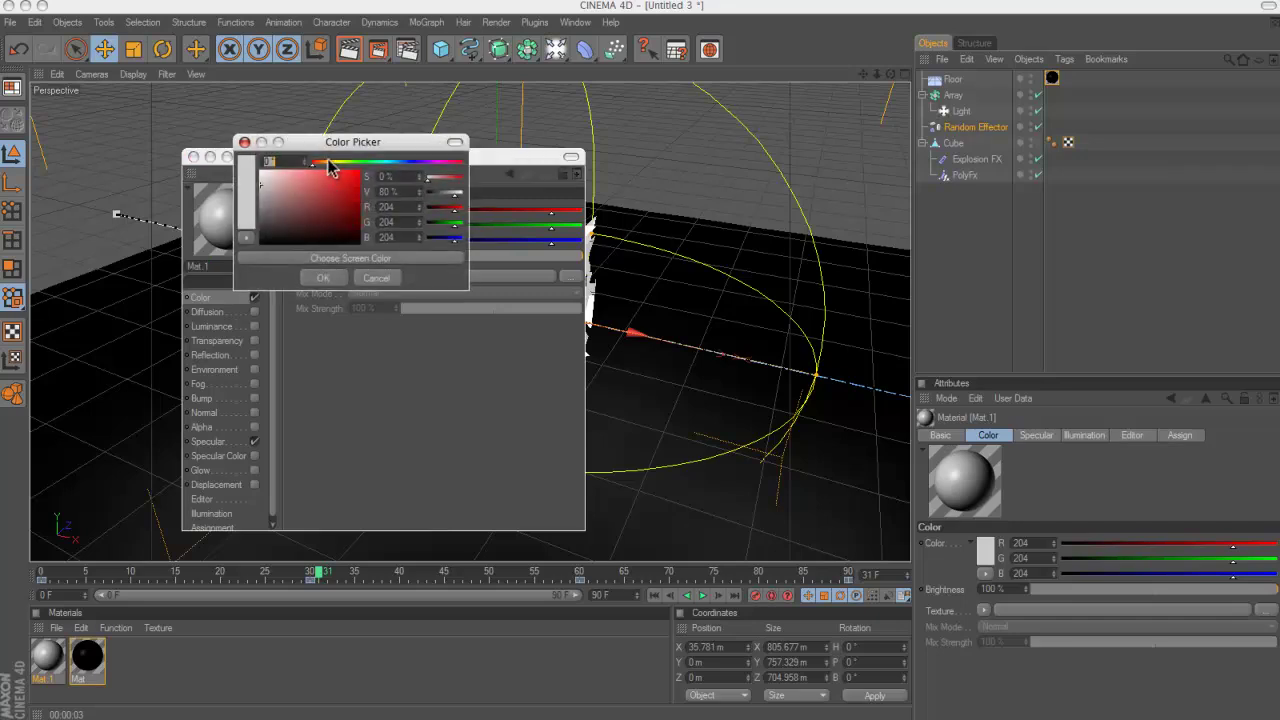
click(240, 190)
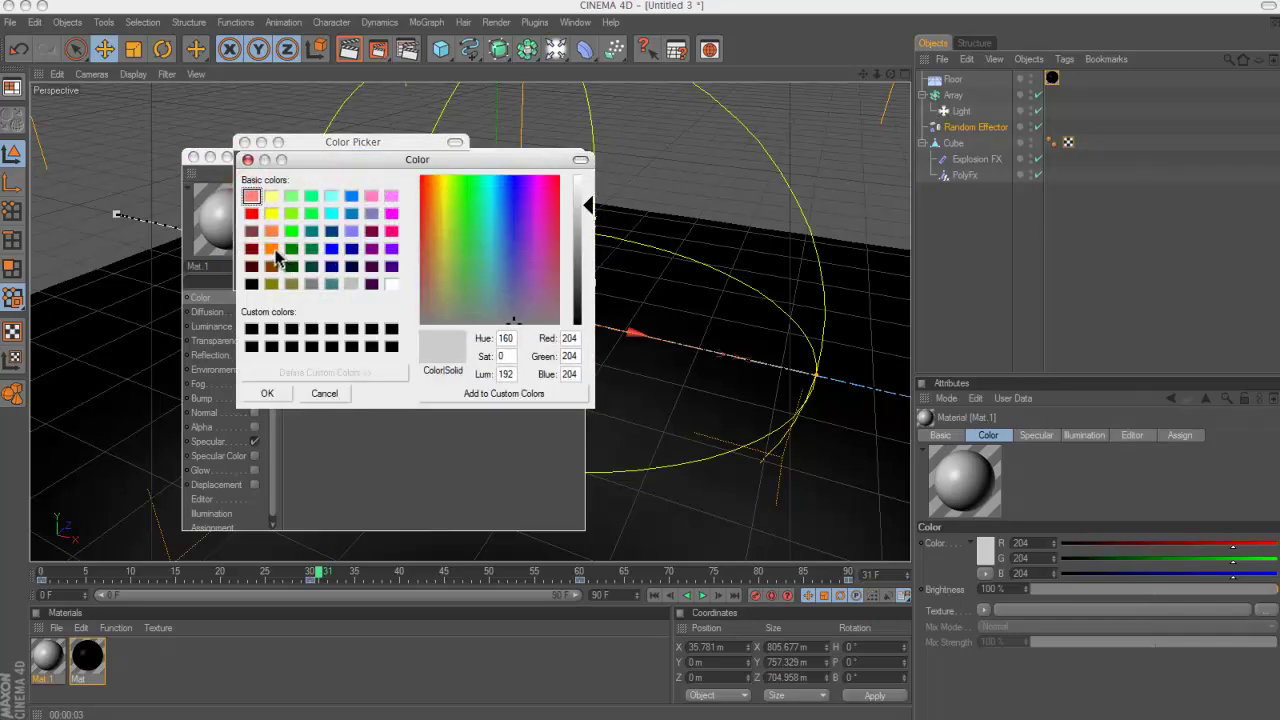
click(272, 250)
click(274, 392)
click(322, 280)
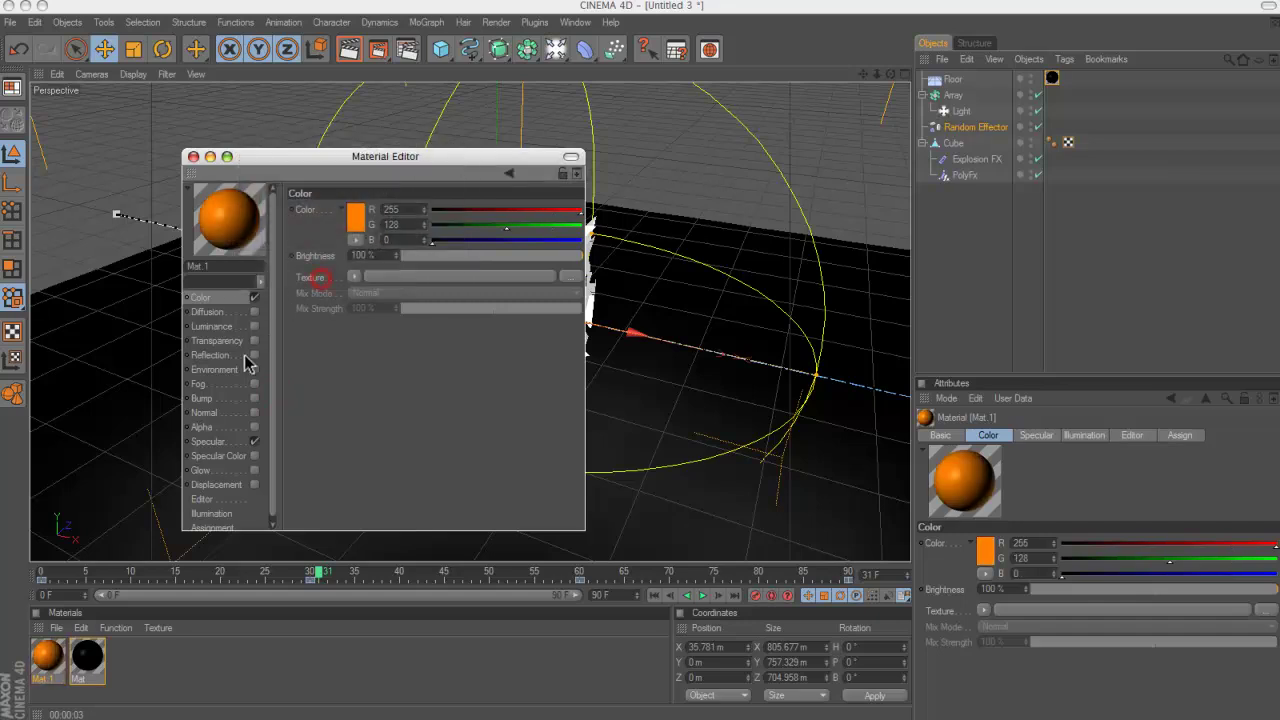
Step: Enable Reflection on the orange material and set its reflection brightness to about 9%
click(254, 355)
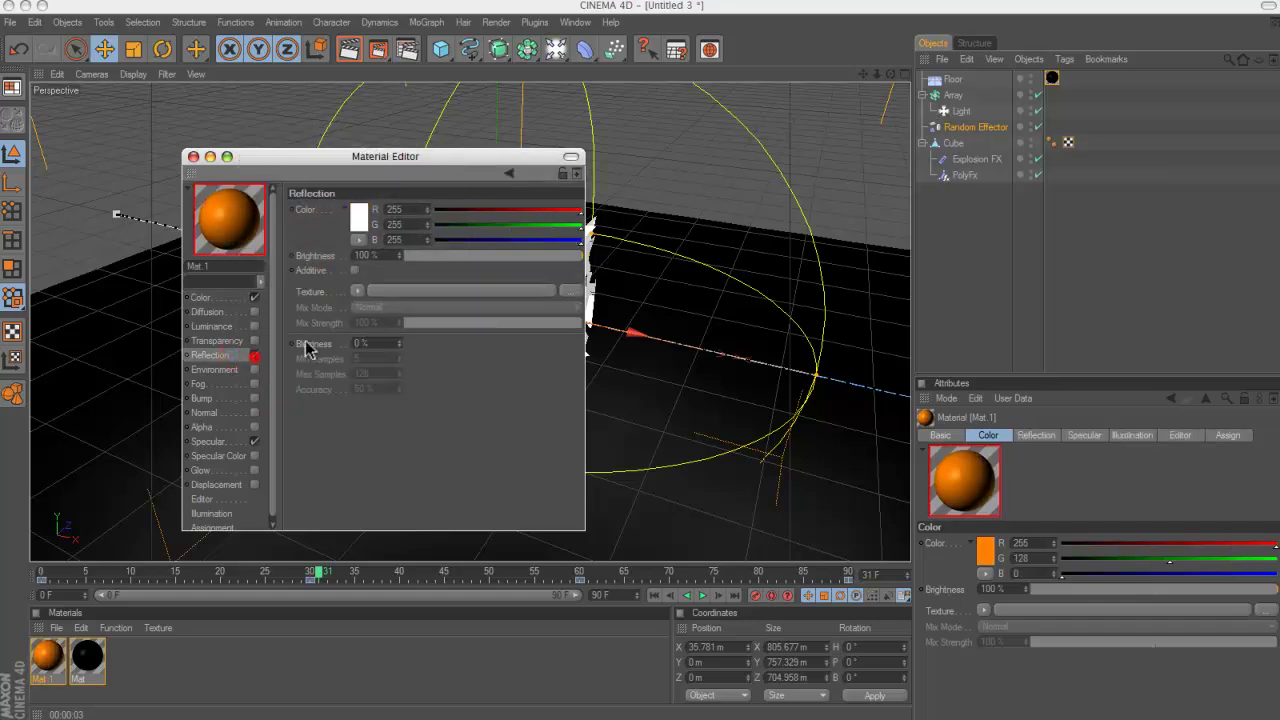
click(420, 258)
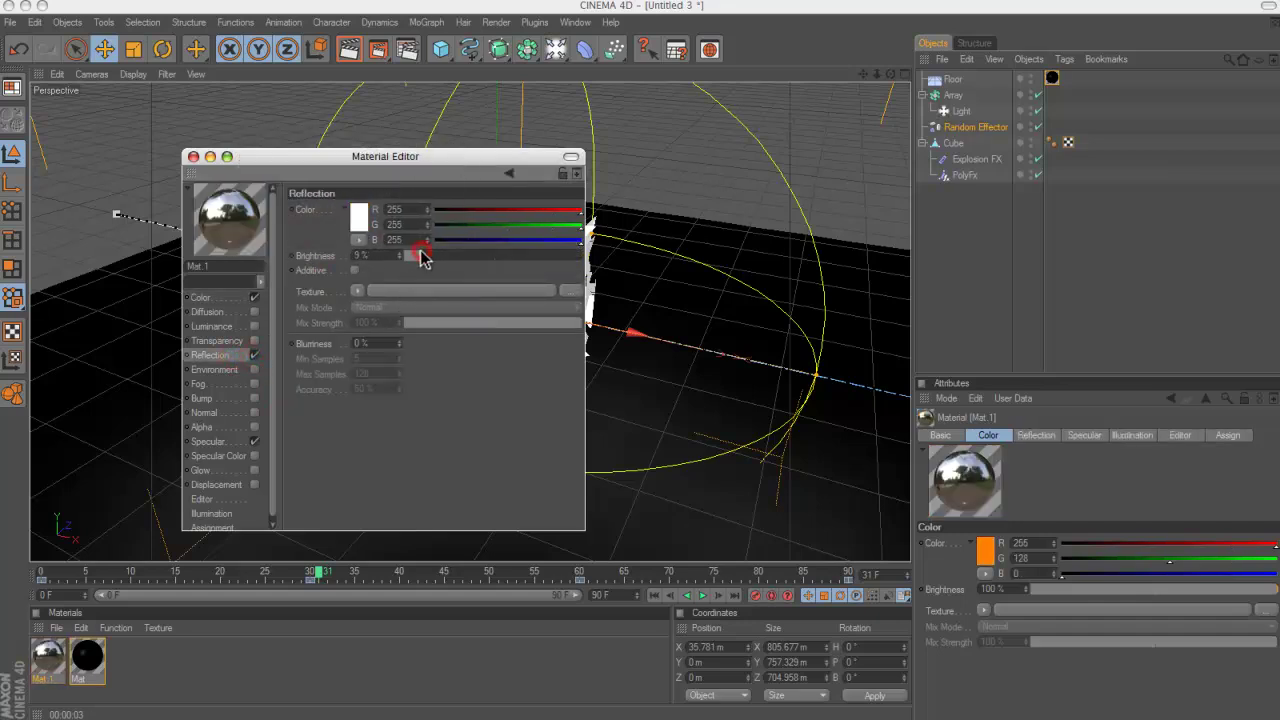
click(193, 156)
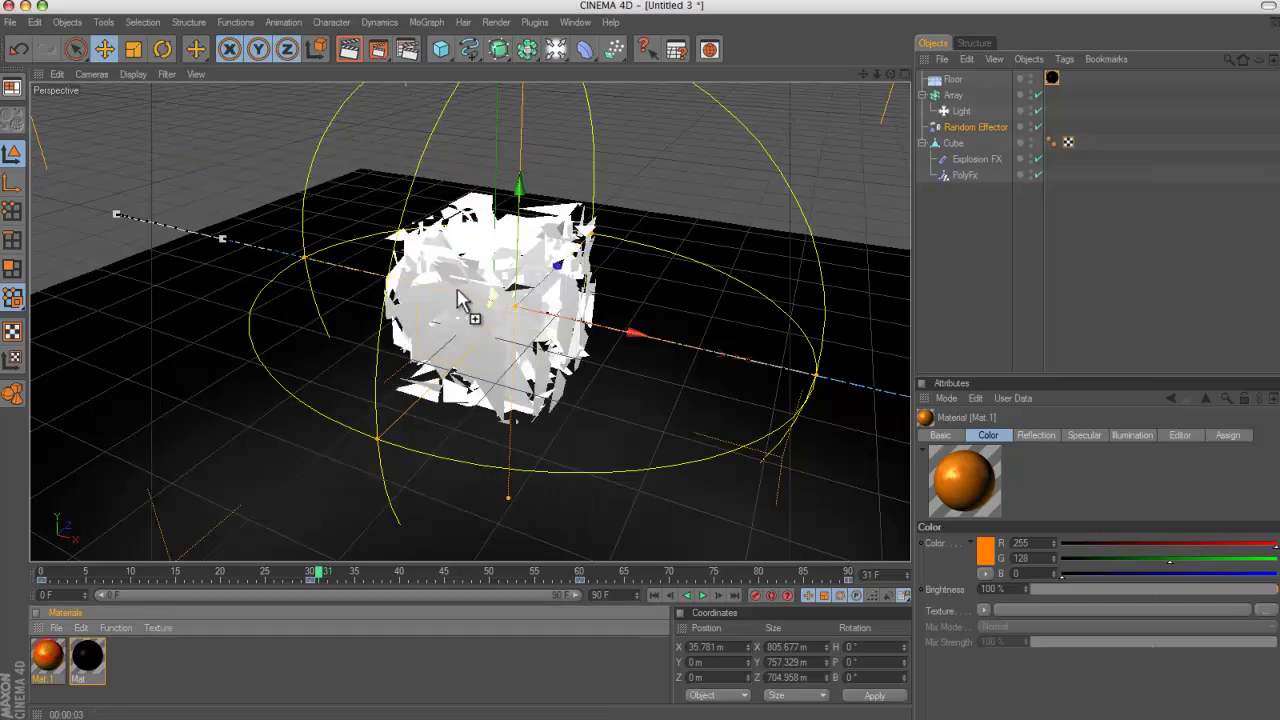
Step: Apply the orange material to the Cube and render the active view closer up
drag(460, 300, 460, 300)
drag(1060, 135, 1084, 144)
scroll(651, 180, up, 3)
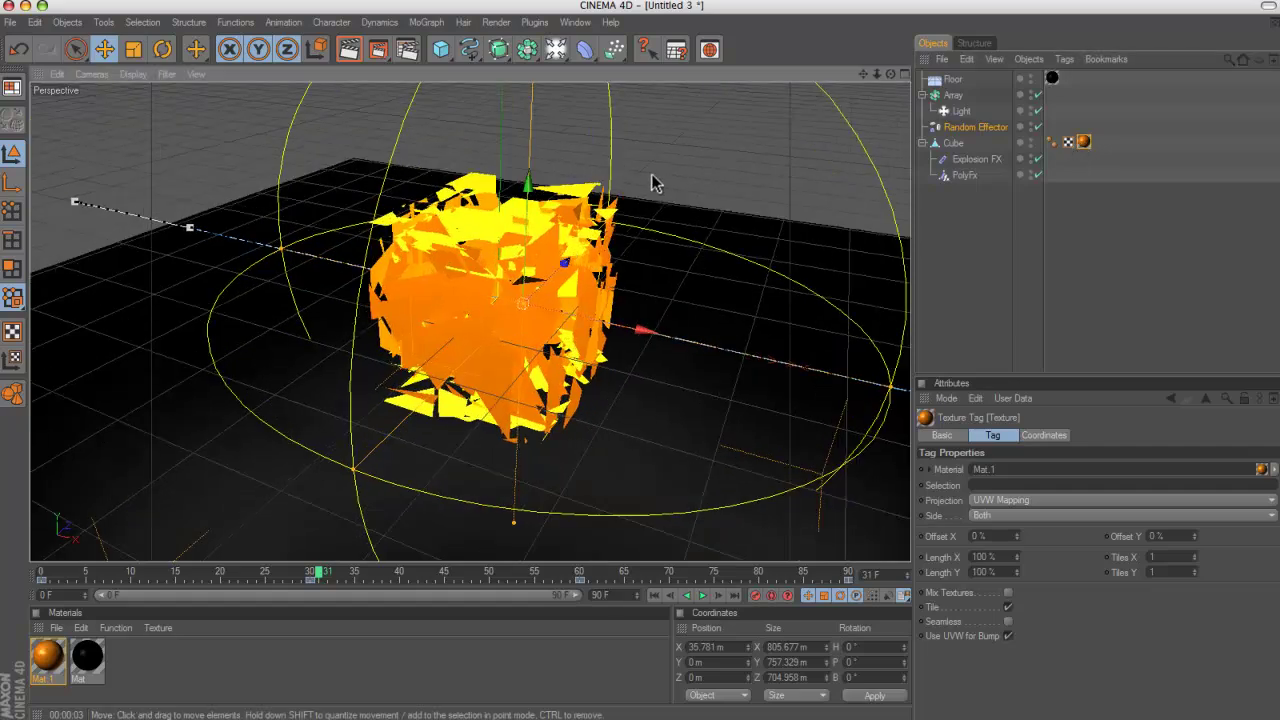
click(348, 54)
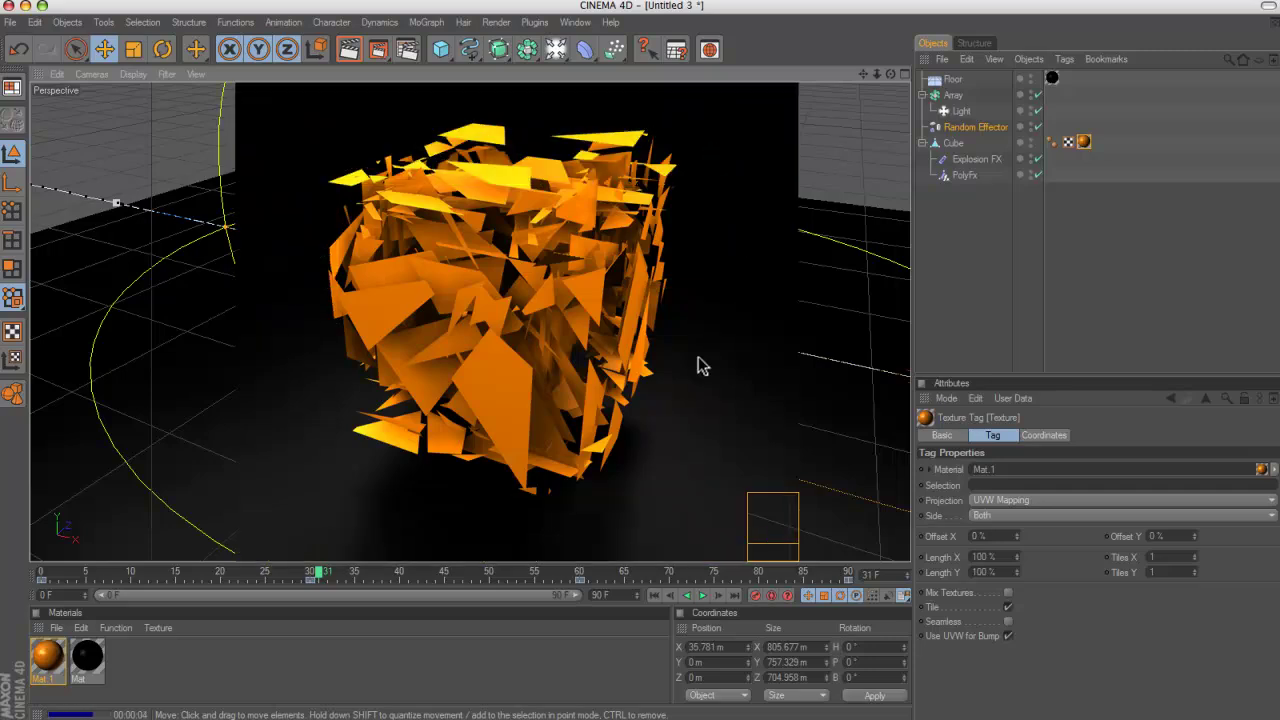
Step: Set the render output to 1280 x 720 pixels with a frame range of All Frames
click(407, 55)
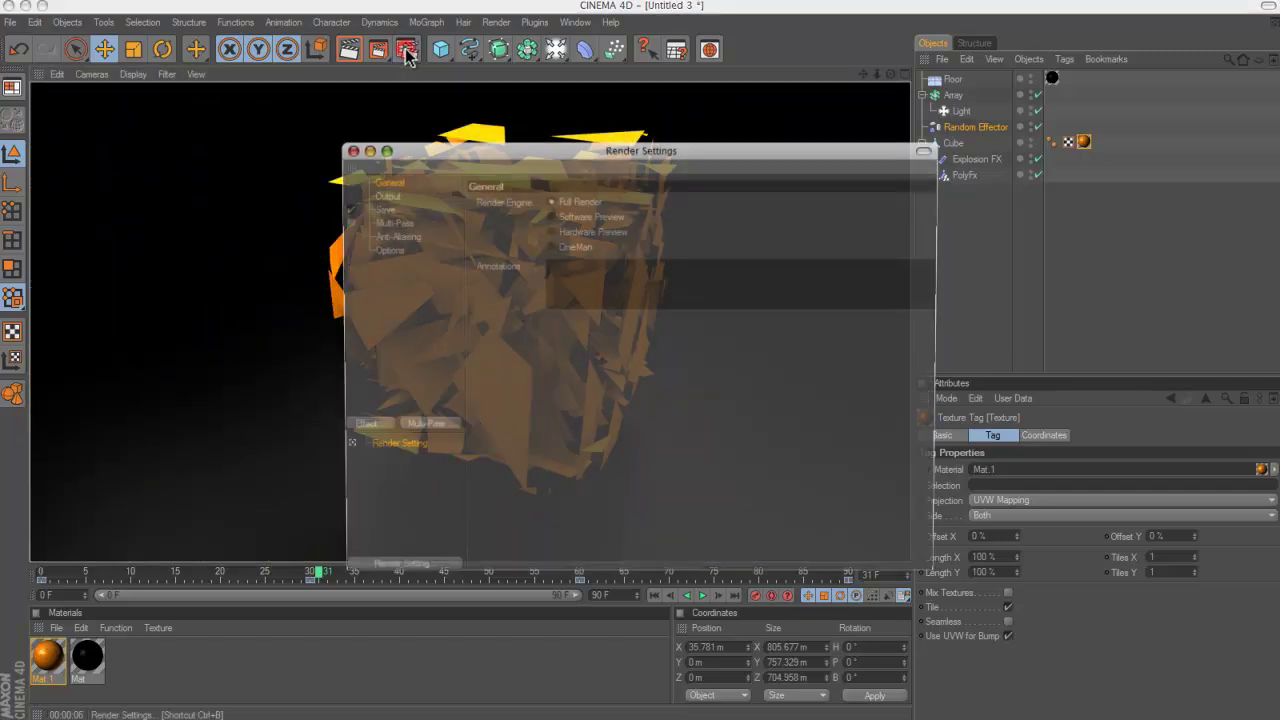
click(385, 196)
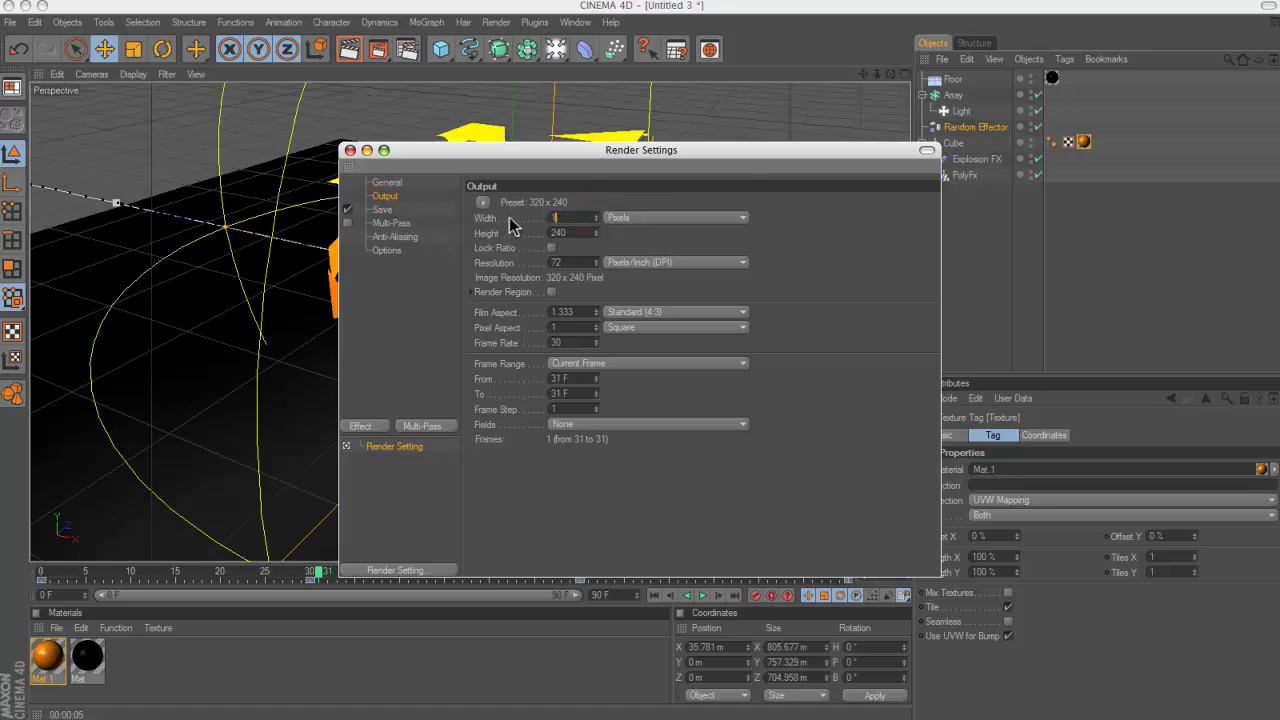
key(Tab)
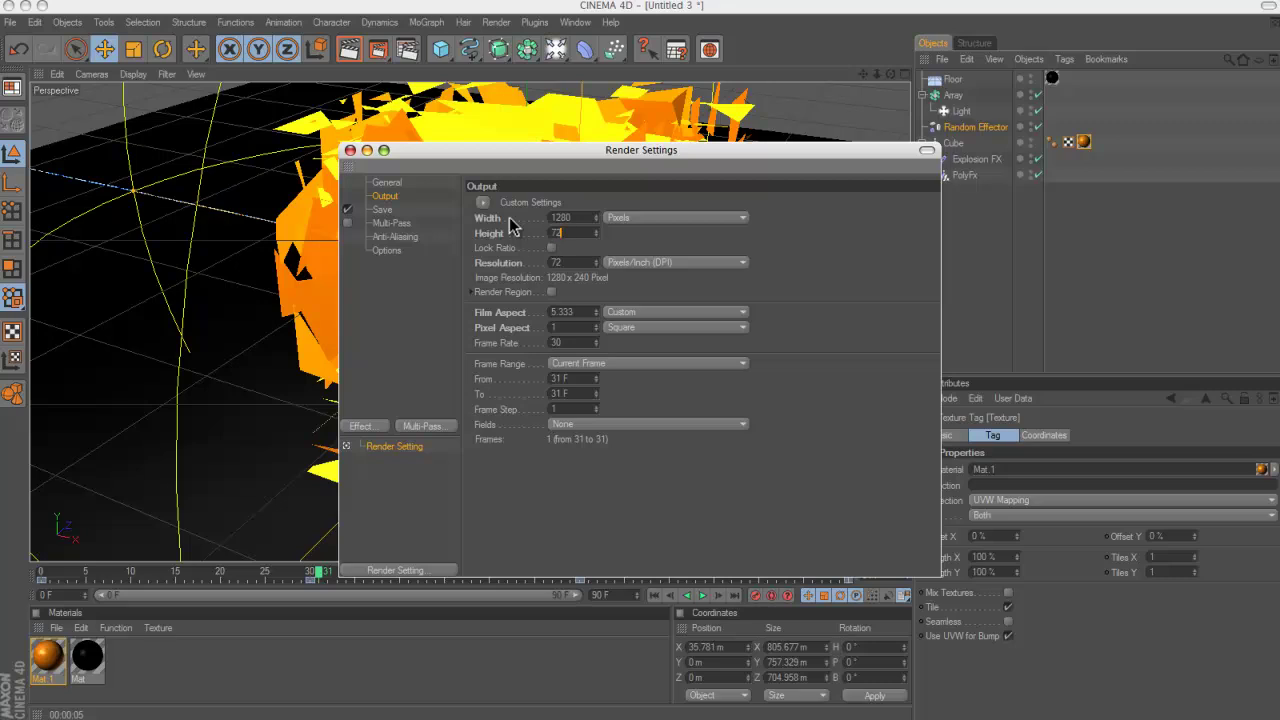
key(Return)
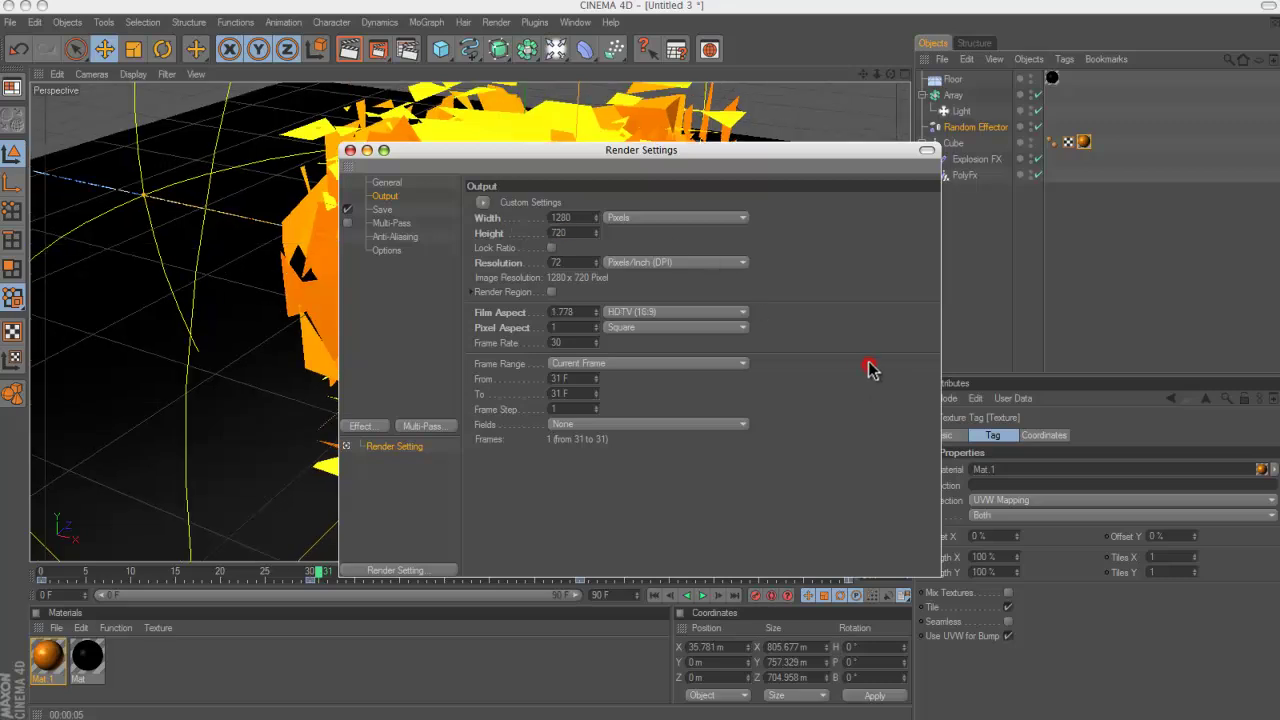
click(614, 365)
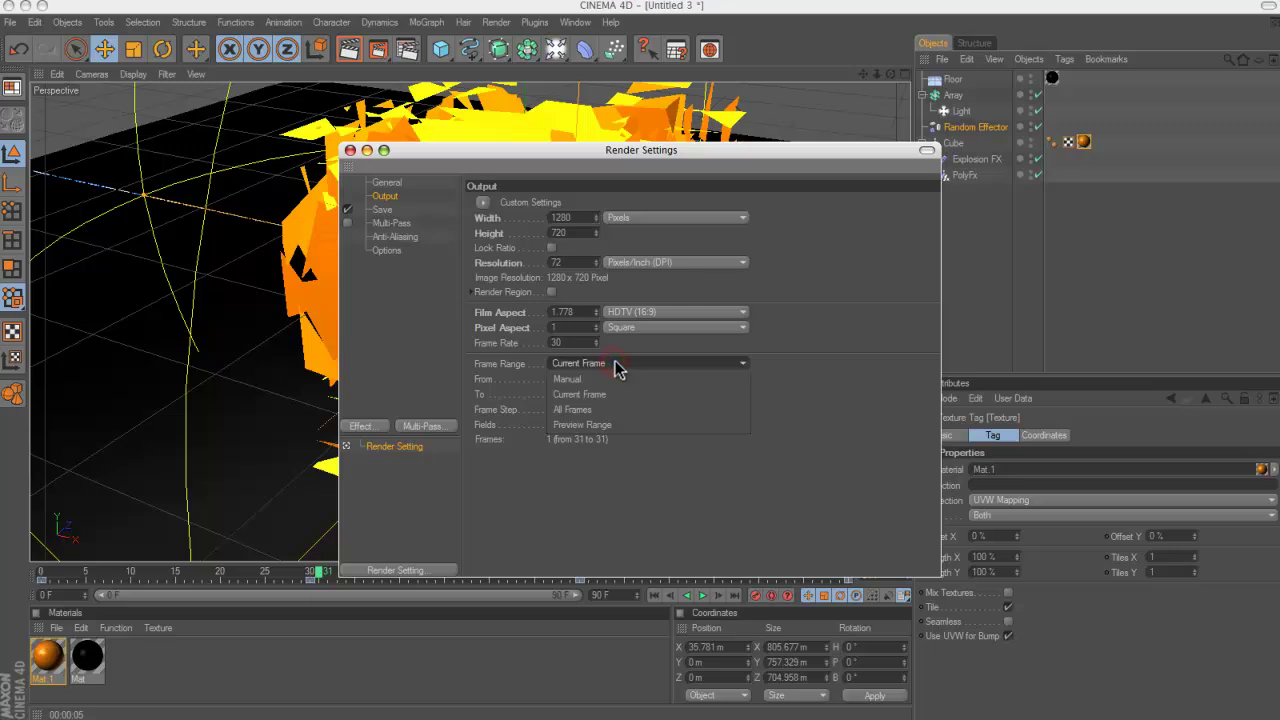
click(590, 411)
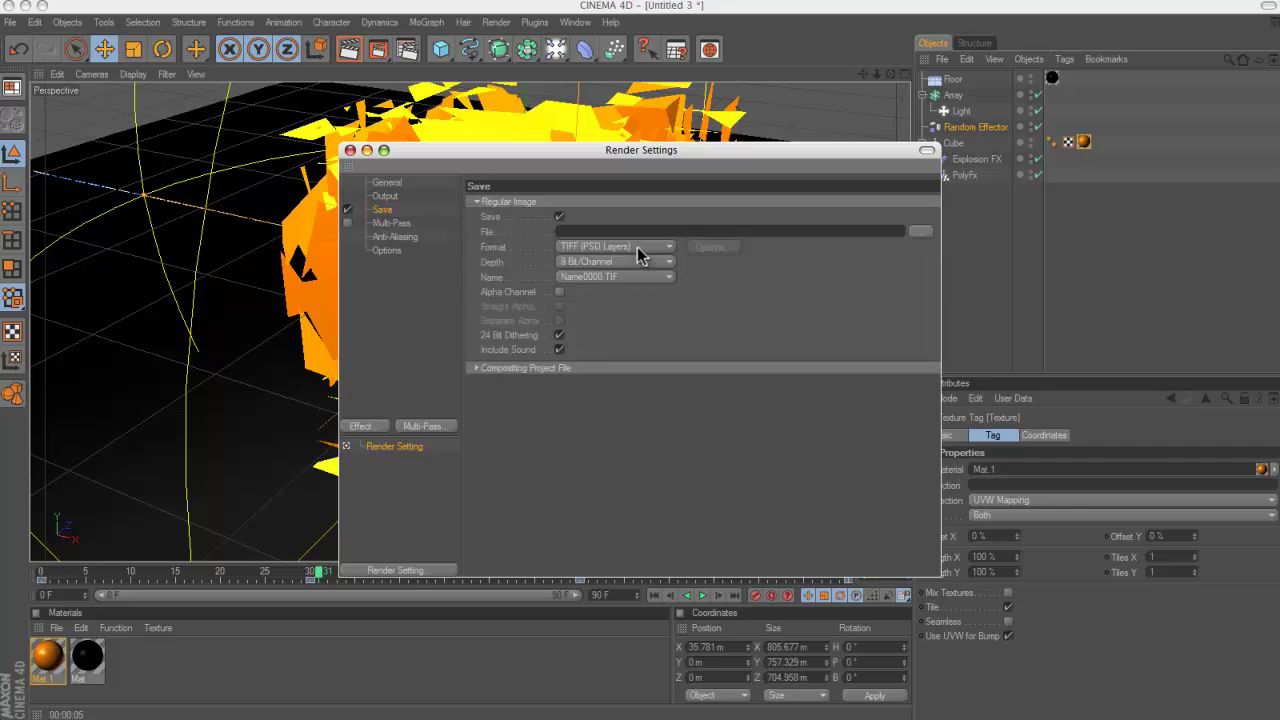
Step: Set the save format to QuickTime Movie with Animation compression at Best quality, and name the output file jgiuyifg in the Picture's folder
click(638, 250)
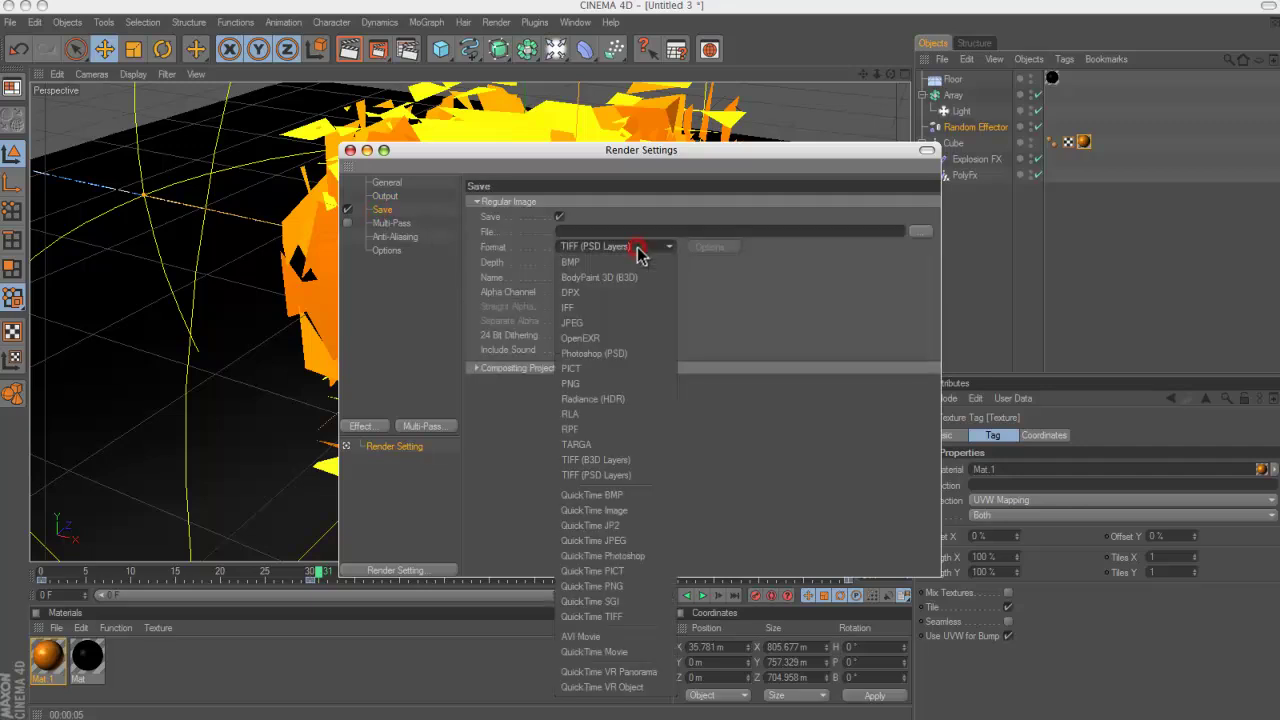
click(611, 652)
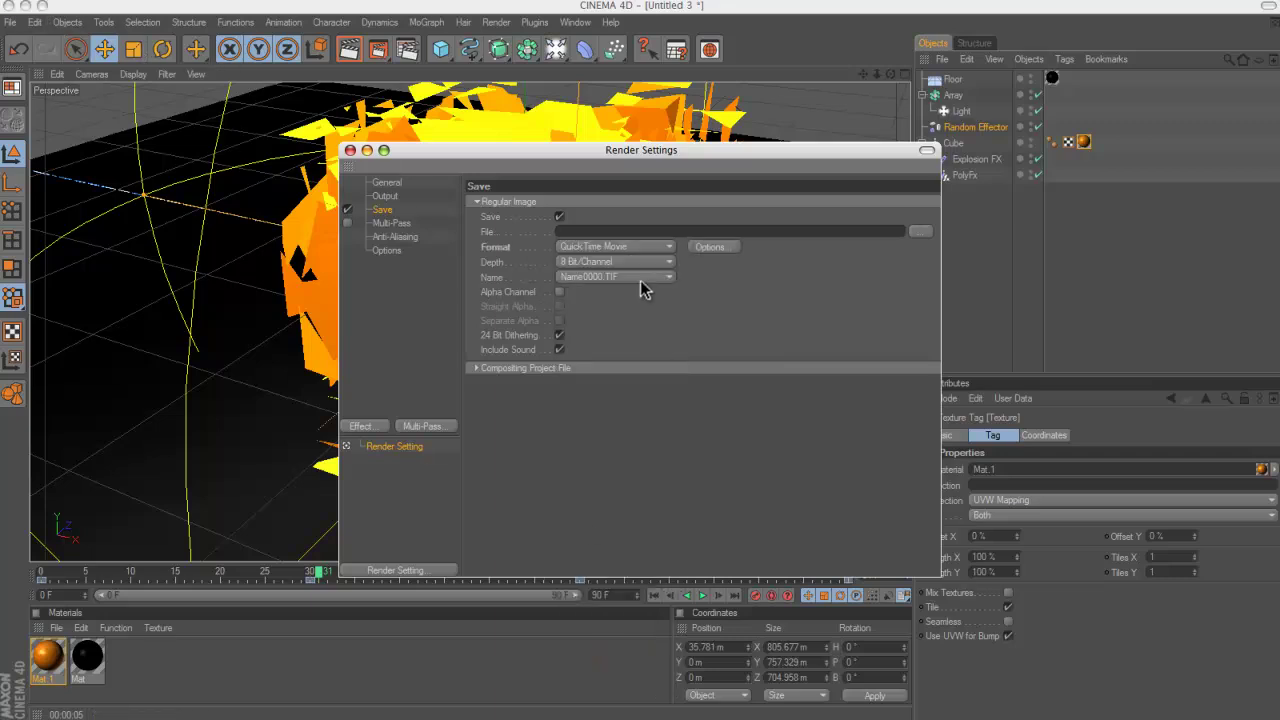
click(712, 247)
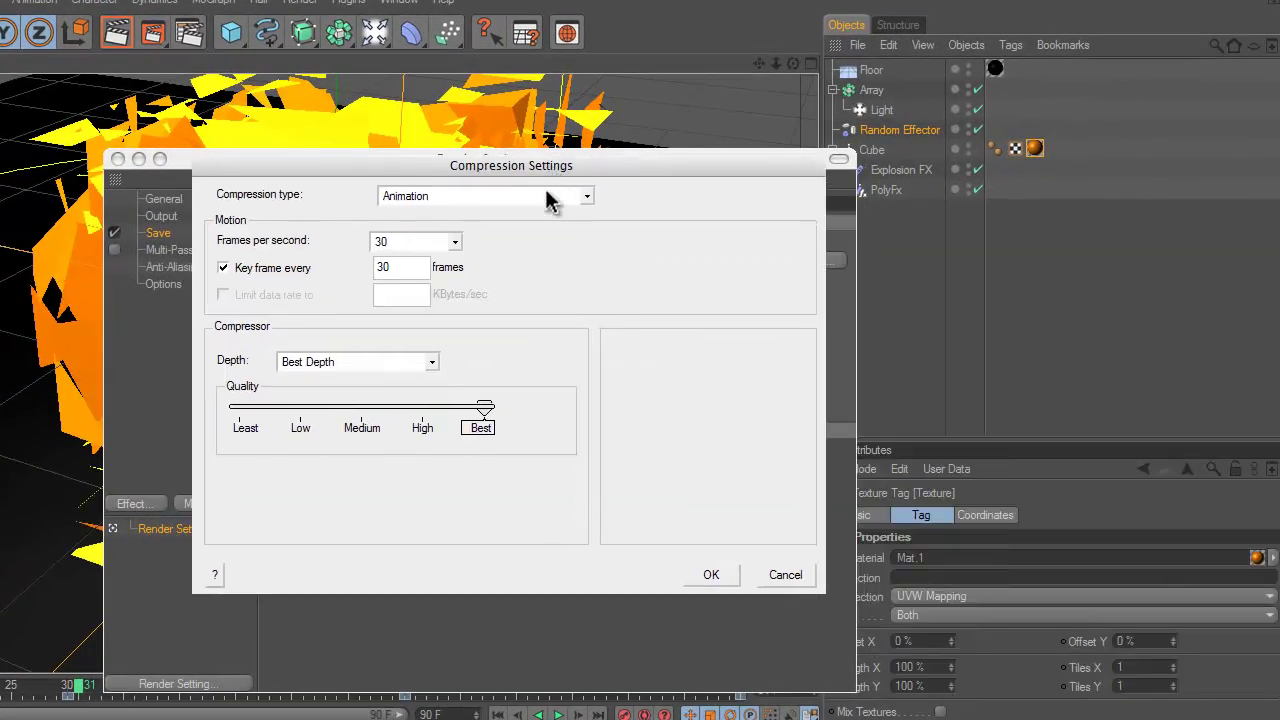
click(716, 568)
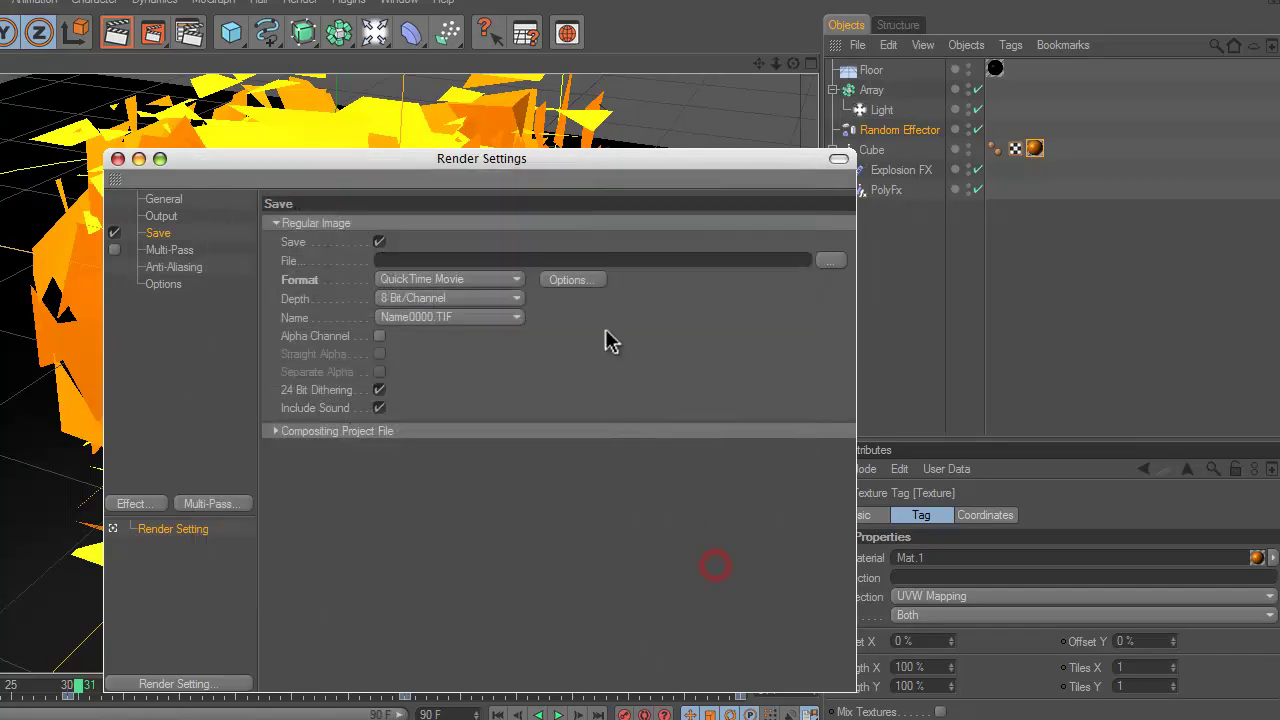
click(832, 262)
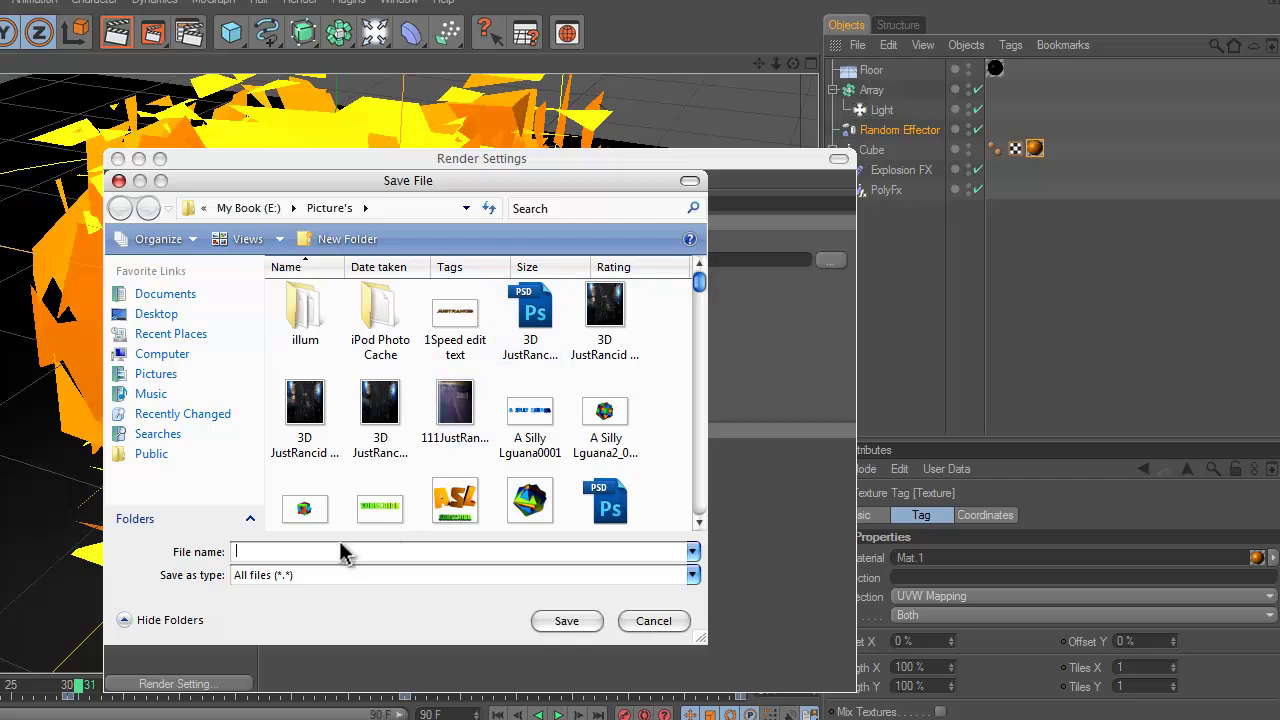
text(jgiuyifg)
key(Return)
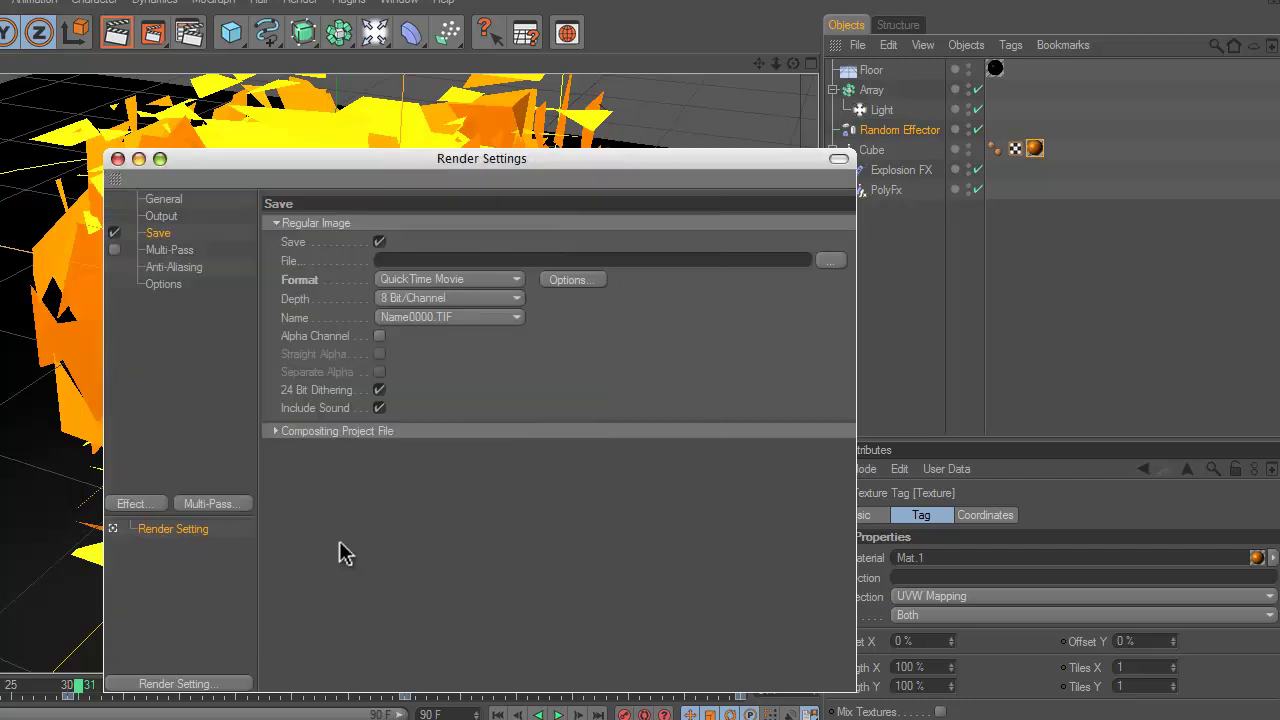
Step: Set the render options to Ray Depth 13, Reflection Depth 3 and Shadow Depth 11
click(172, 251)
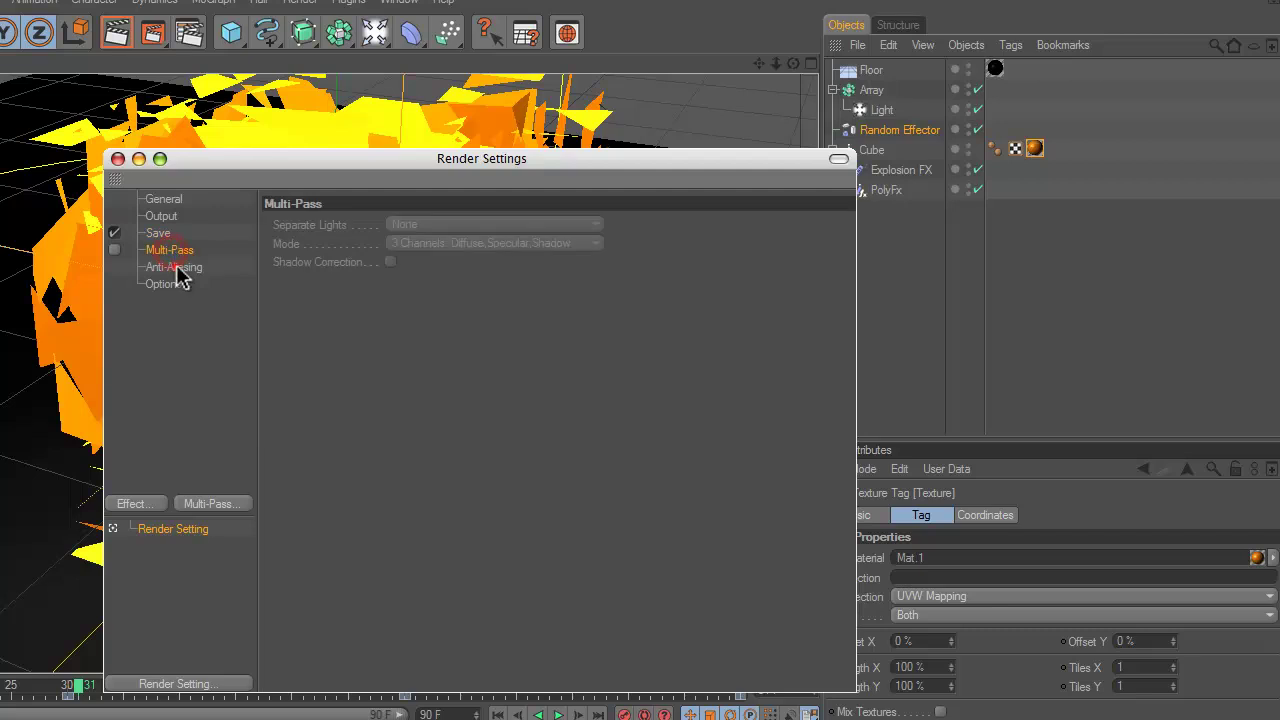
click(176, 268)
click(163, 284)
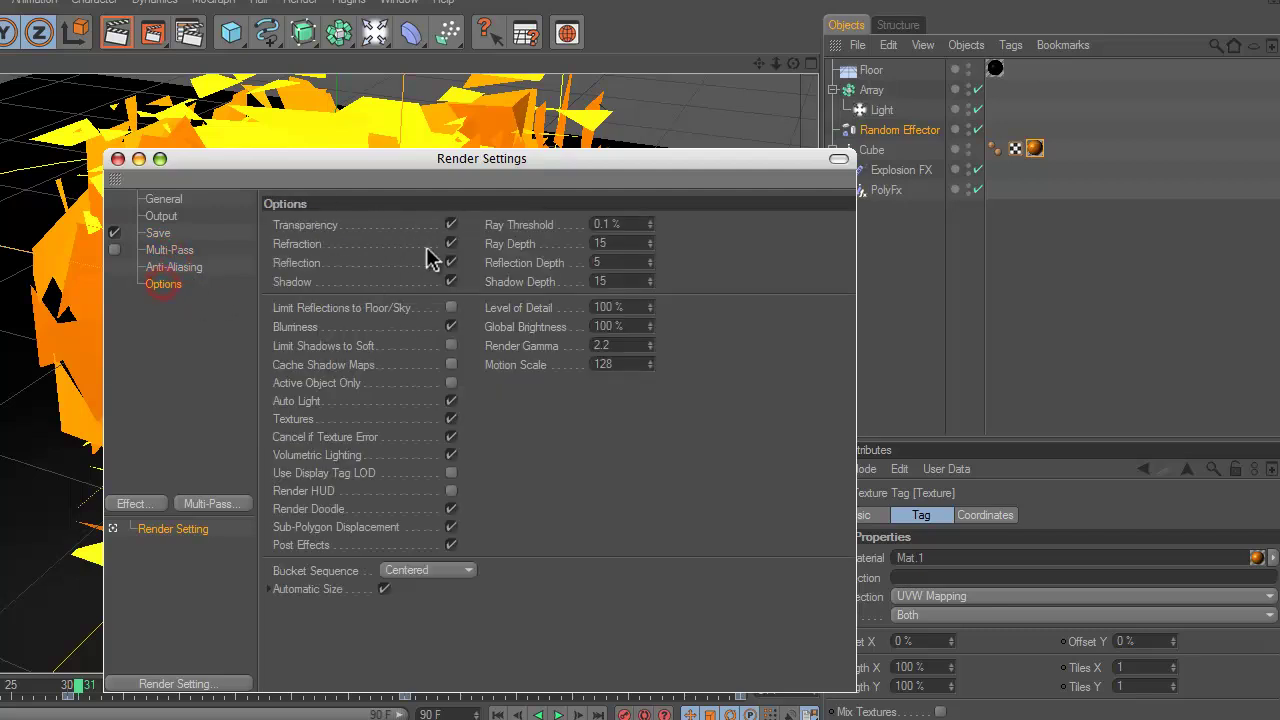
click(650, 246)
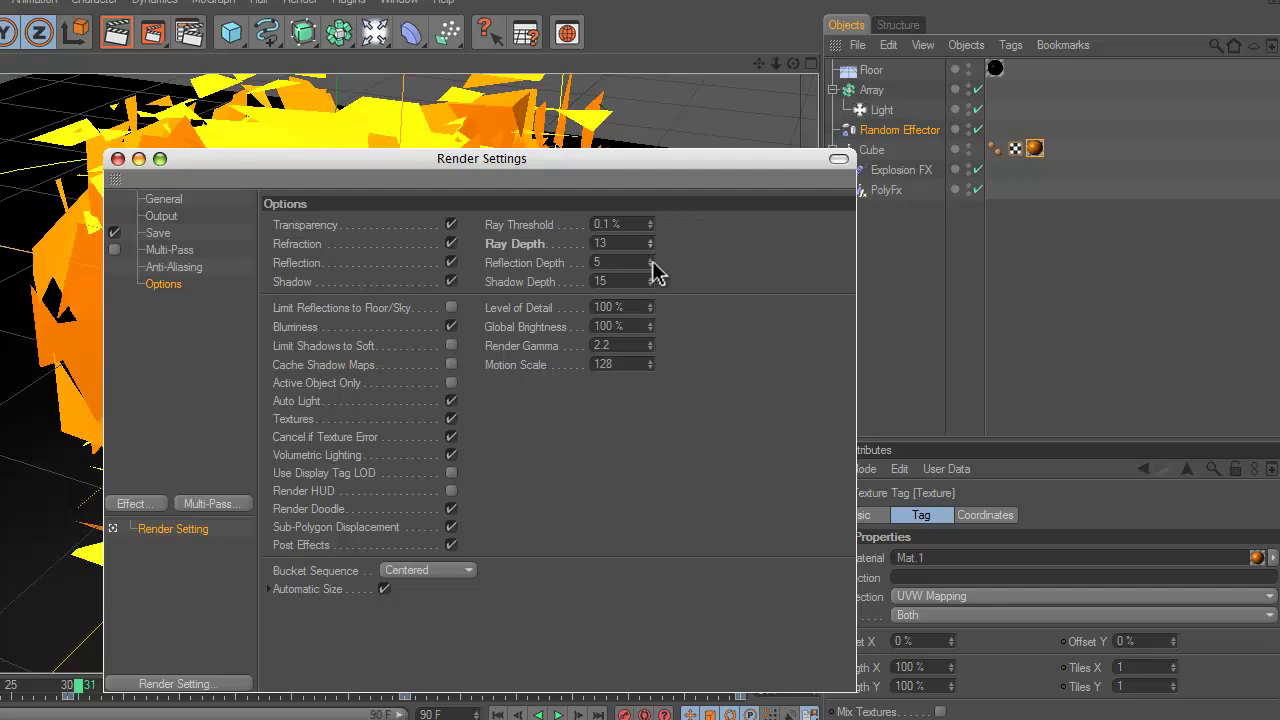
click(650, 285)
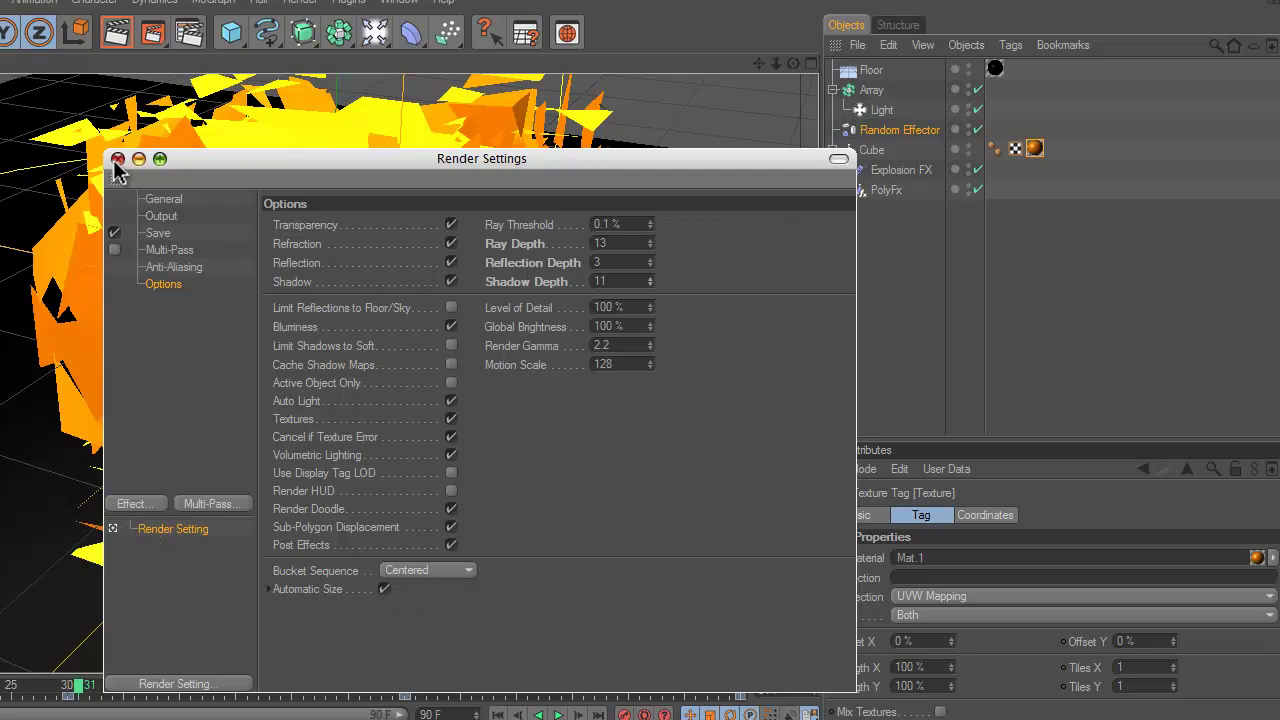
Step: Add the Ambient Occlusion effect to the render settings and render the active view
click(145, 505)
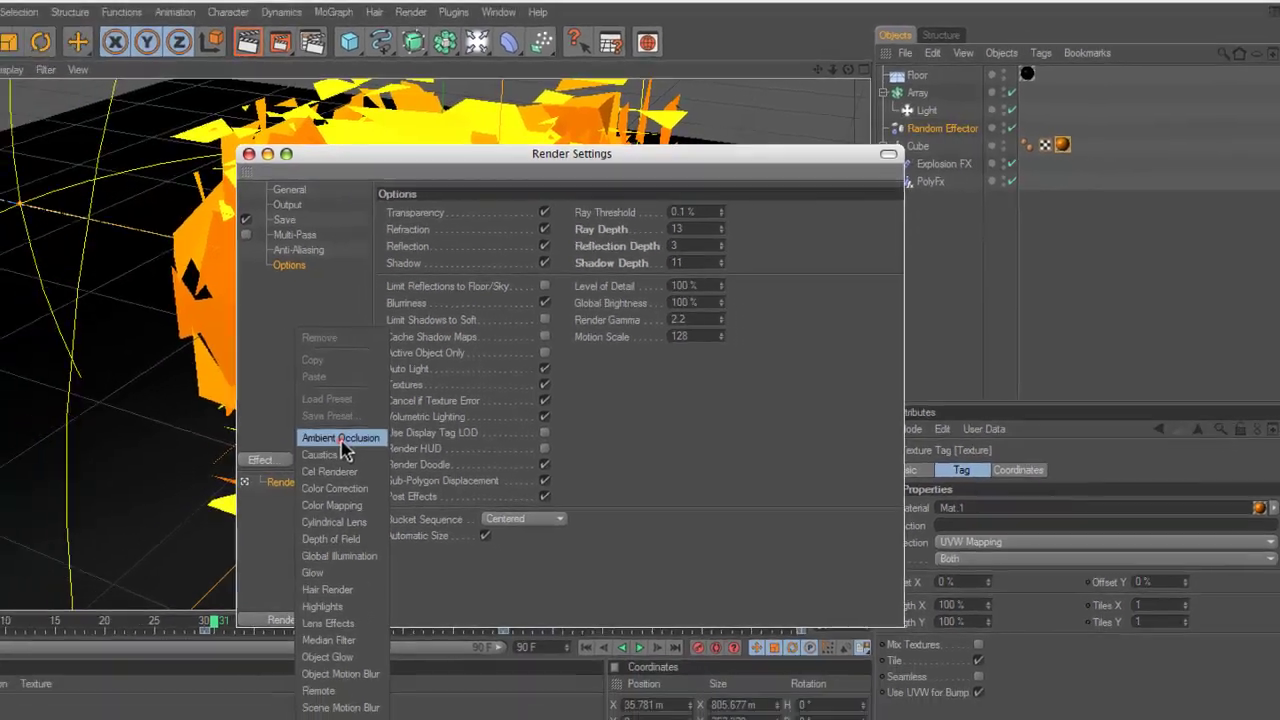
click(341, 440)
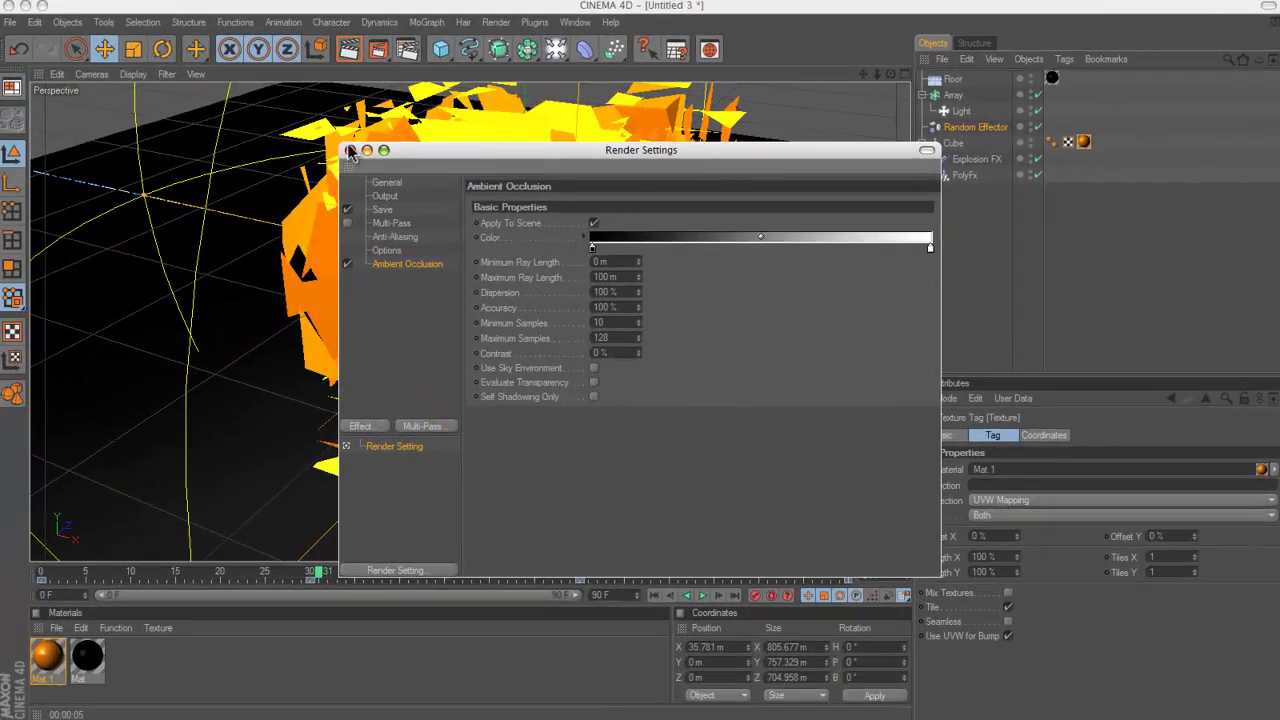
click(350, 150)
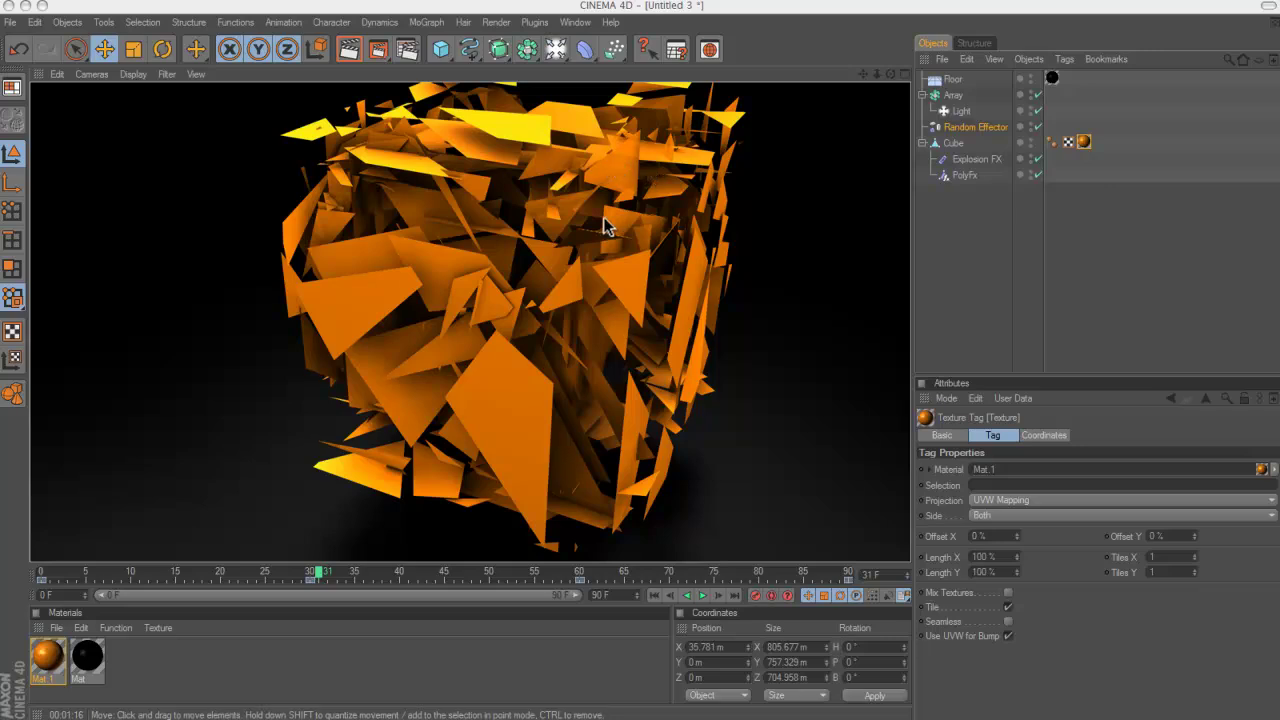
Step: Disable the Ambient Occlusion effect and render the active view again for comparison
click(407, 49)
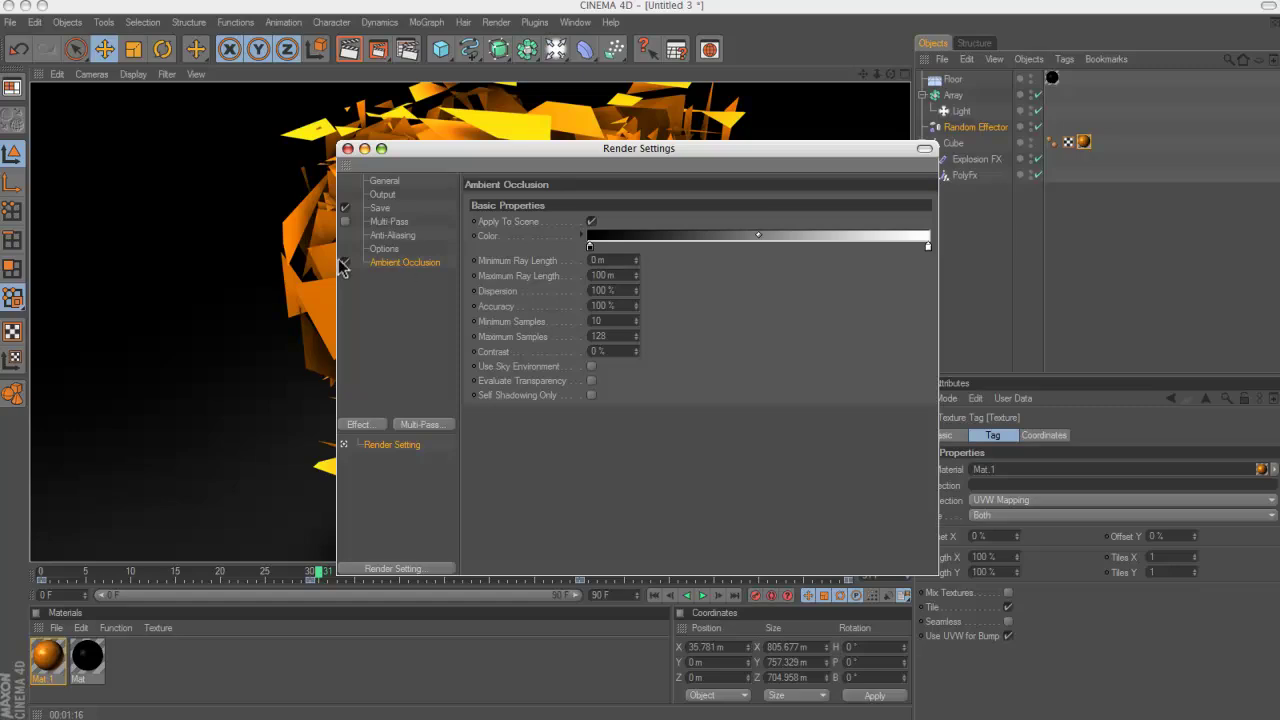
click(347, 148)
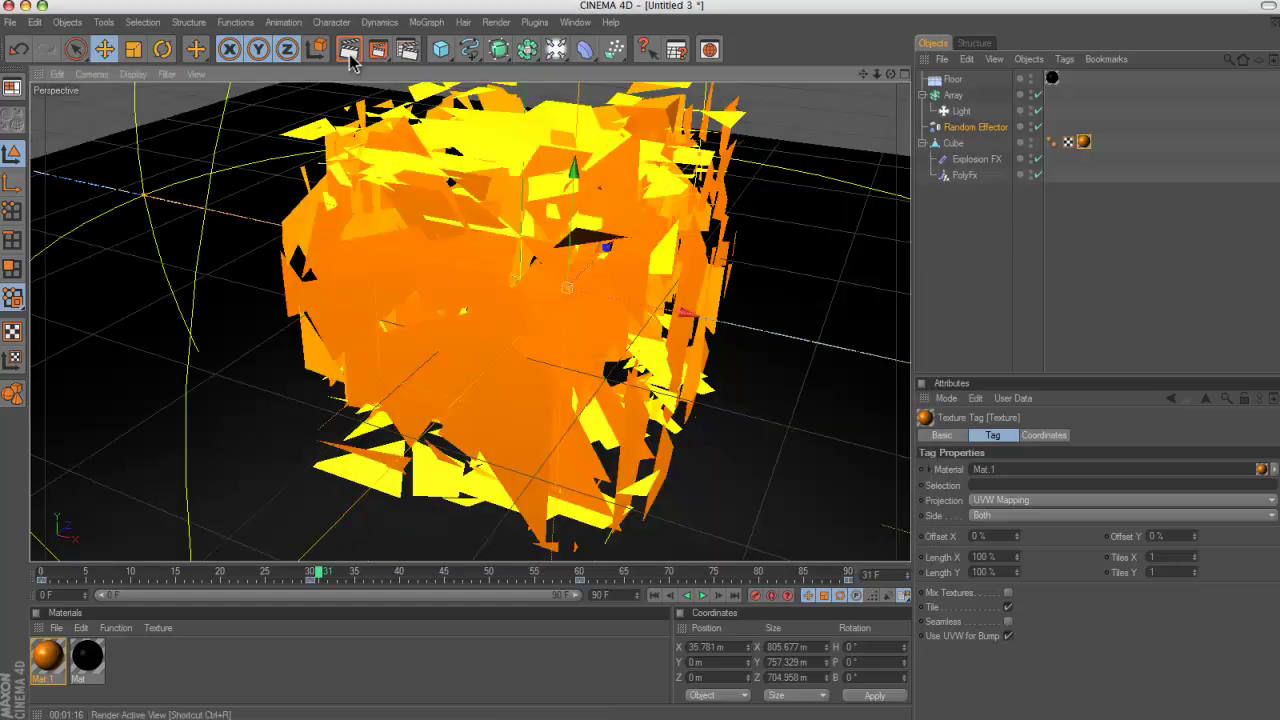
click(349, 52)
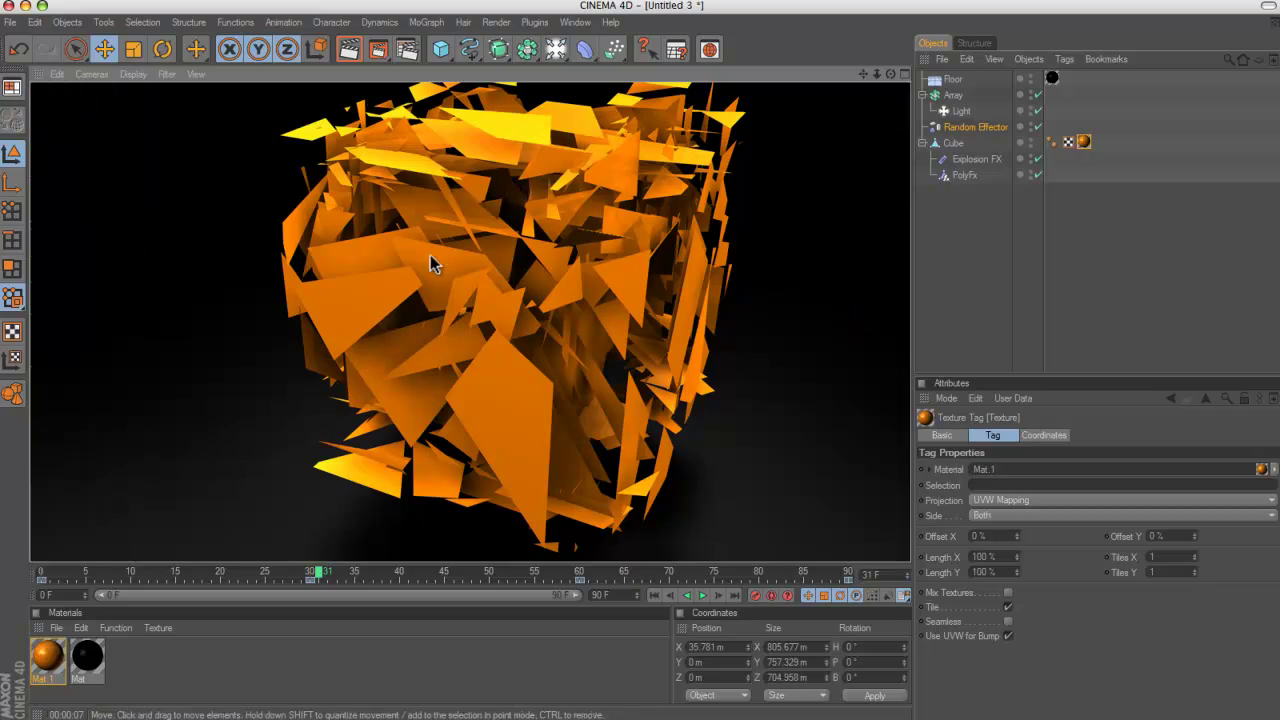
Step: Check the Save and General render settings before closing them
click(408, 50)
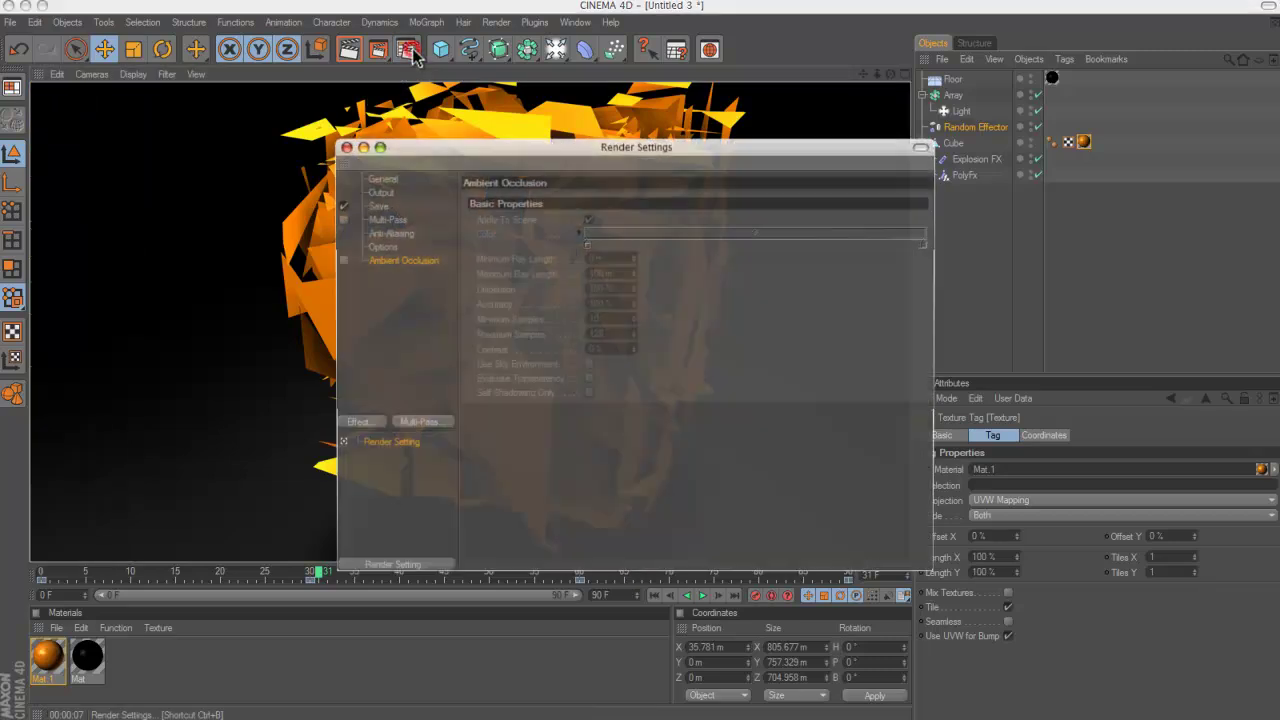
click(380, 206)
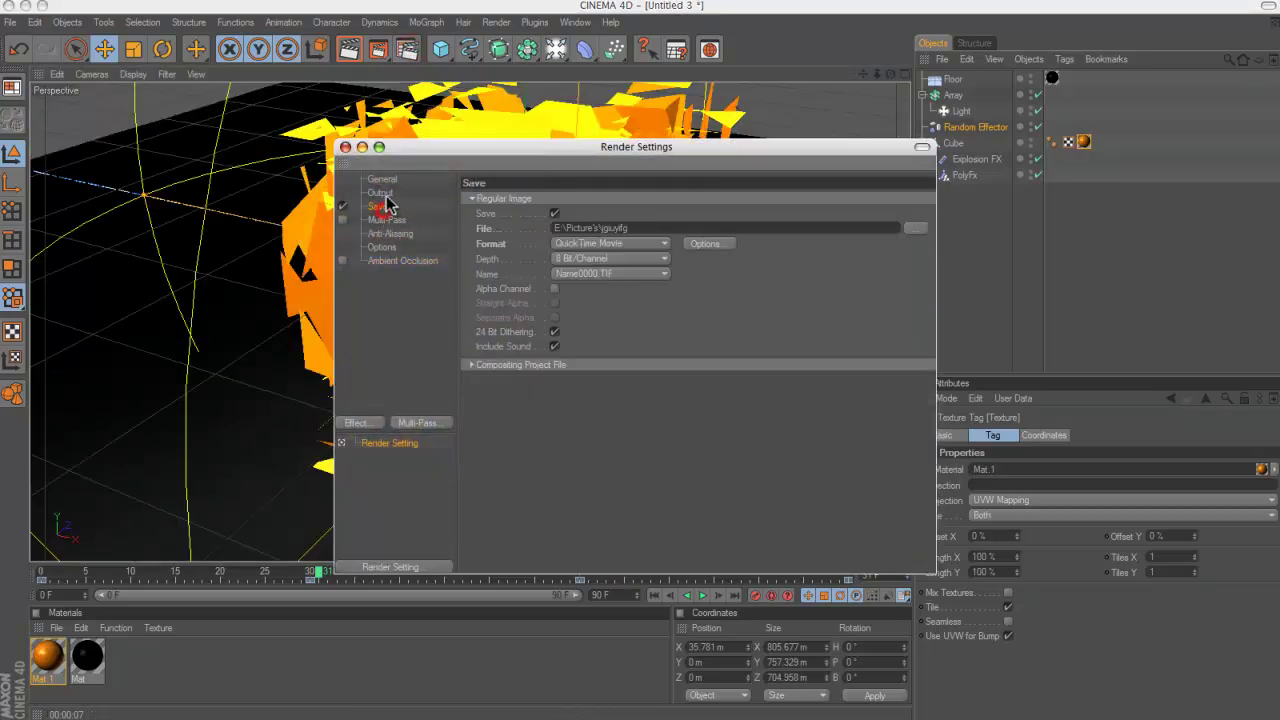
click(383, 180)
click(345, 147)
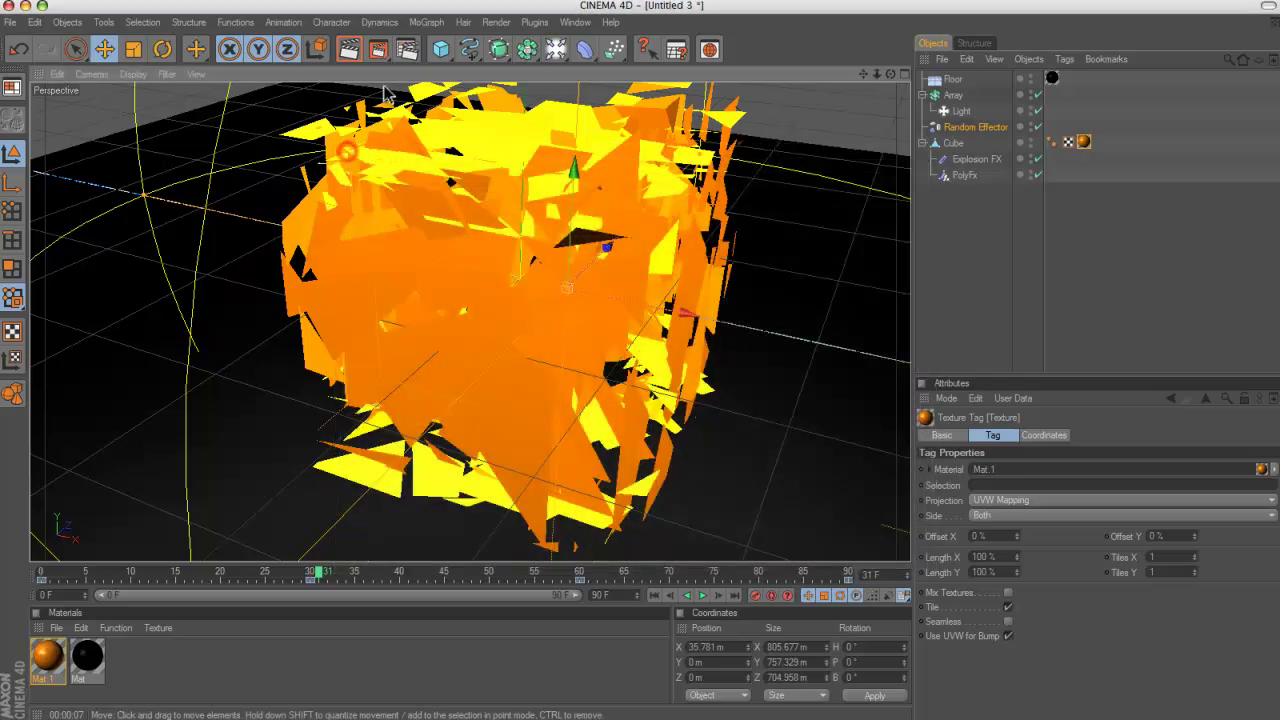
click(379, 50)
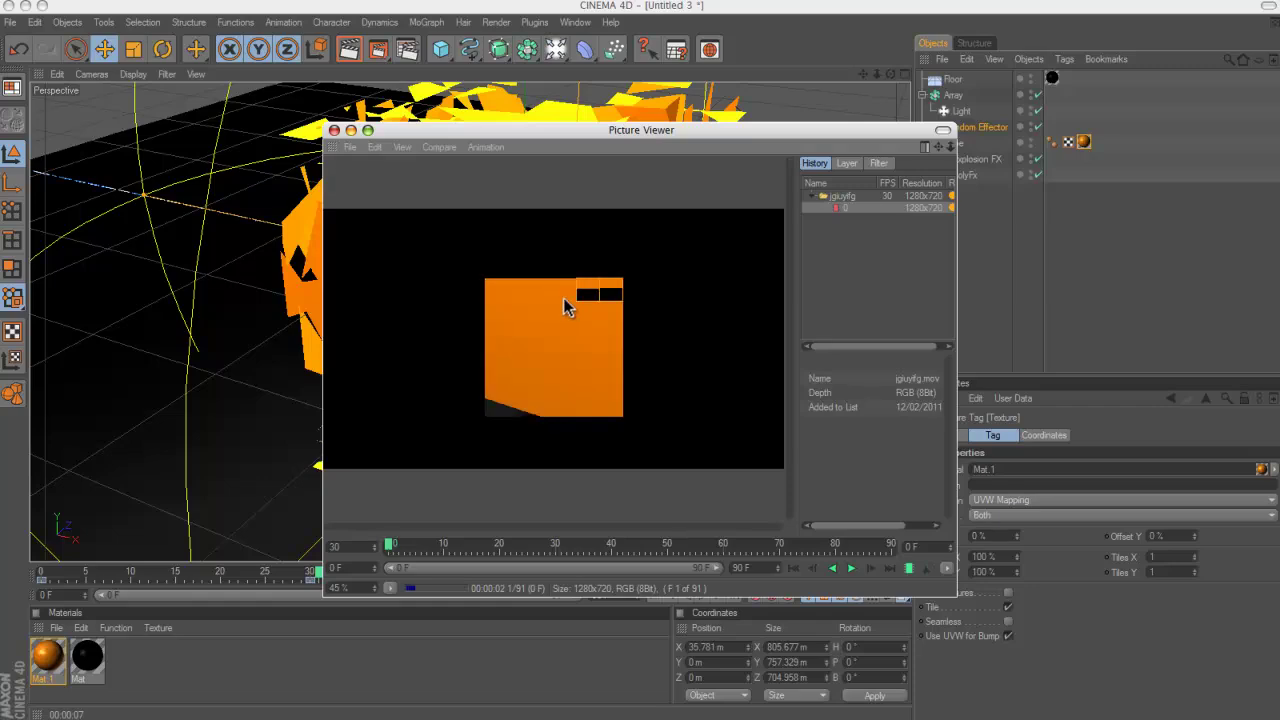
click(334, 130)
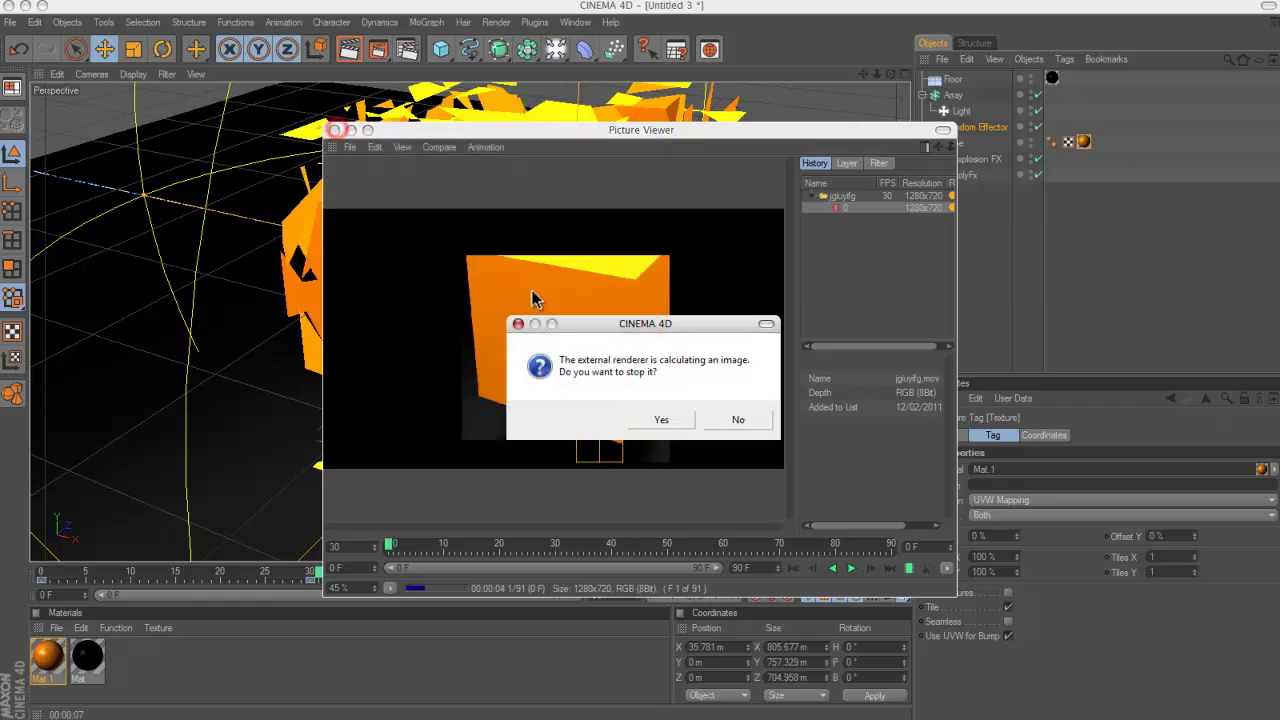
click(660, 419)
Step: Add a camera that frames the whole shattered cube with the floor around it, and look through it in the perspective view
scroll(714, 225, down, 10)
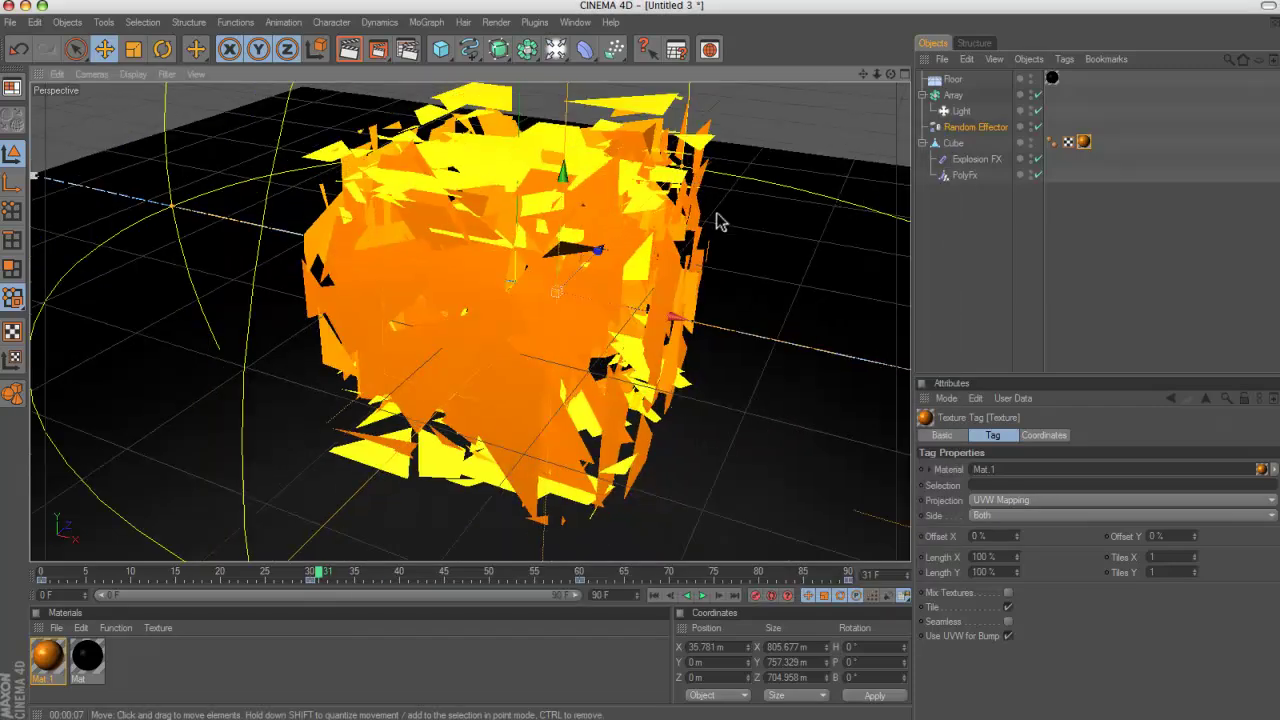
click(952, 78)
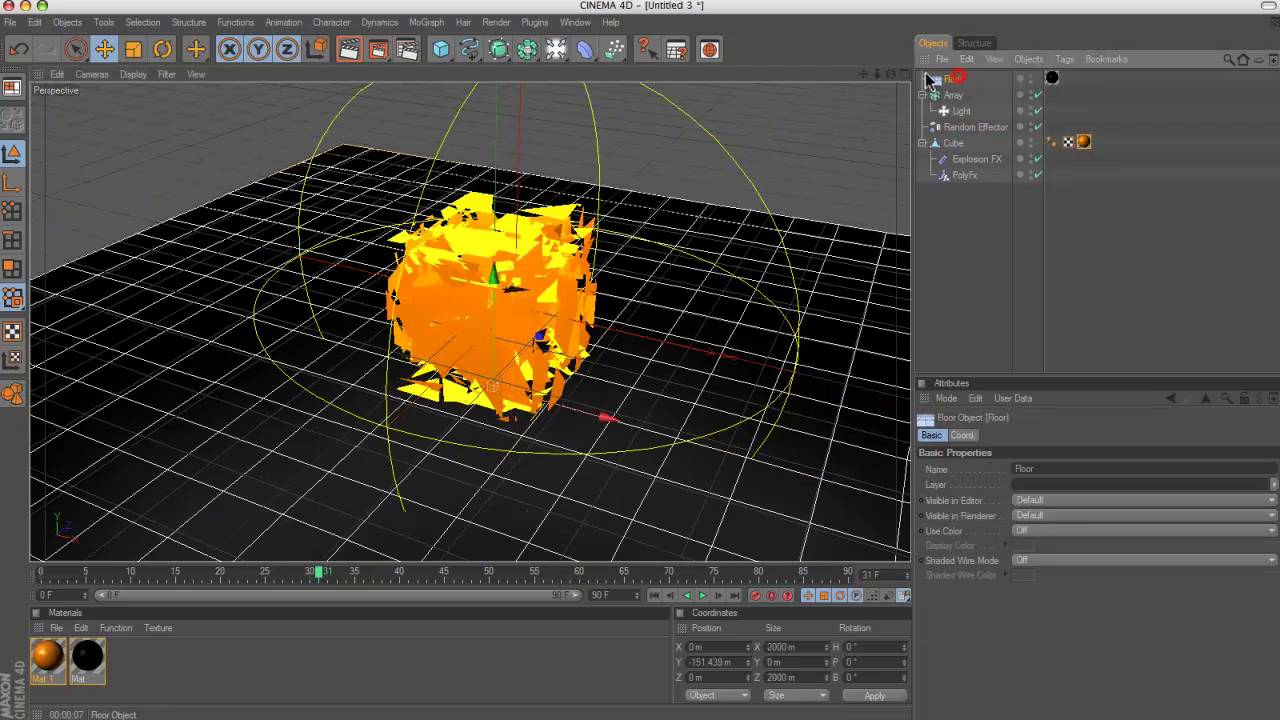
click(555, 49)
click(800, 94)
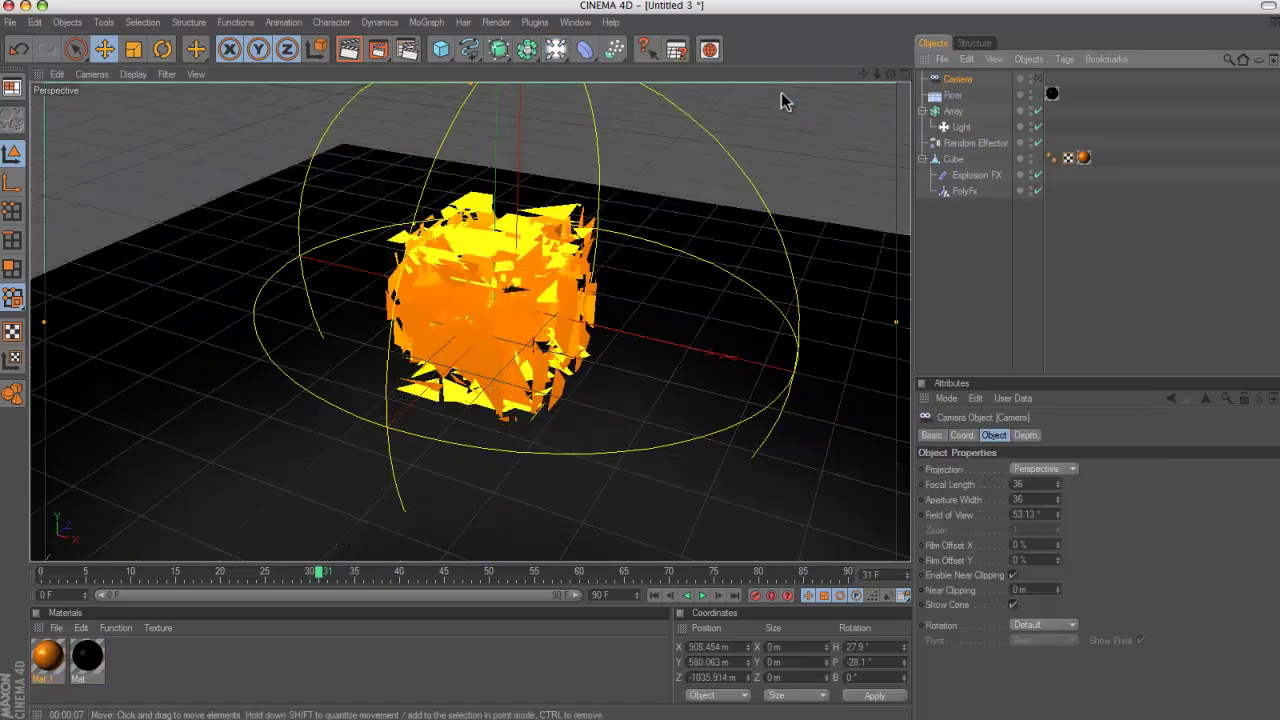
click(91, 74)
mouse_move(150, 100)
click(192, 97)
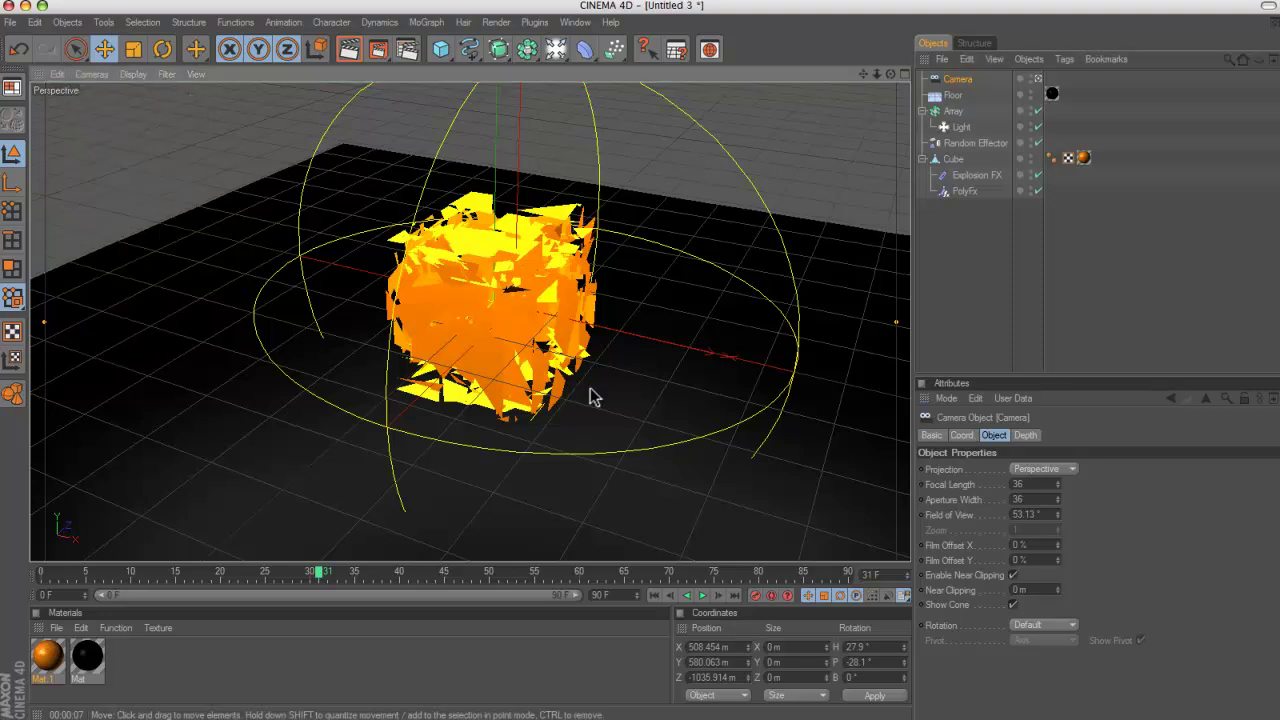
Step: Record a camera keyframe at frame 0, then use automatic keyframing to dolly in and orbit the camera around the cube at frame 30
click(655, 595)
click(757, 597)
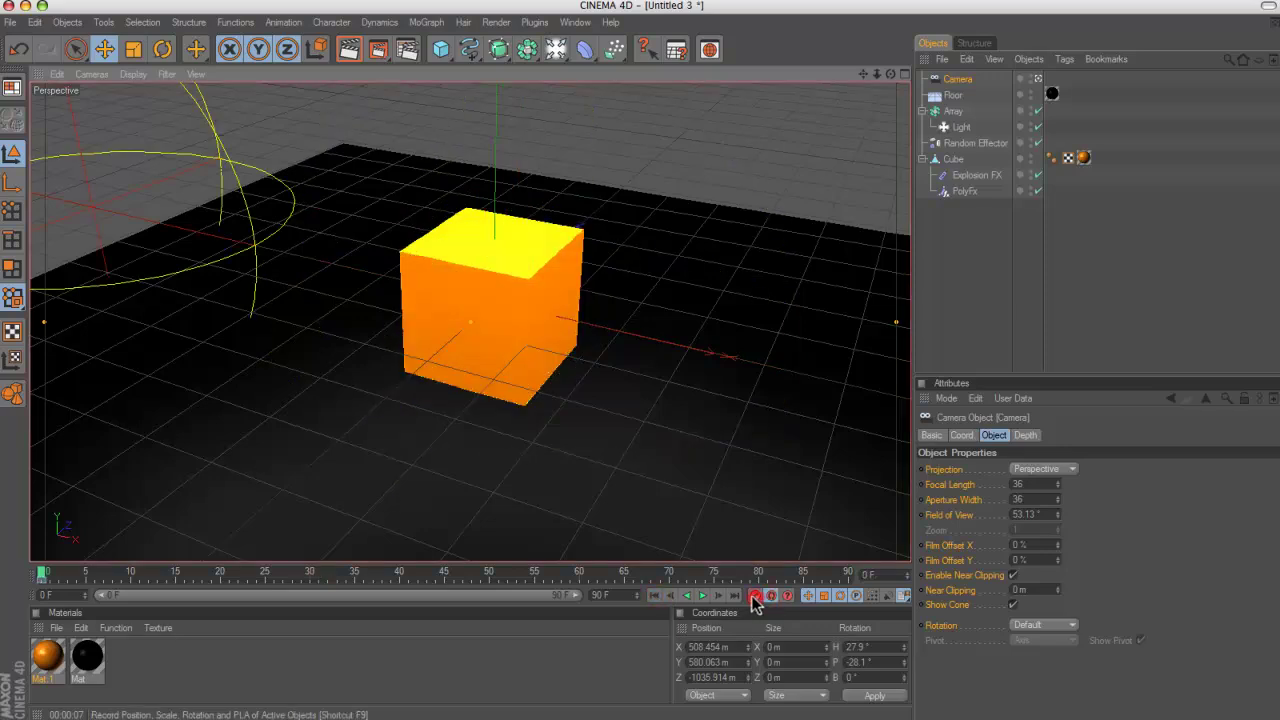
drag(45, 576, 315, 590)
alt+right_drag(582, 316, 806, 154)
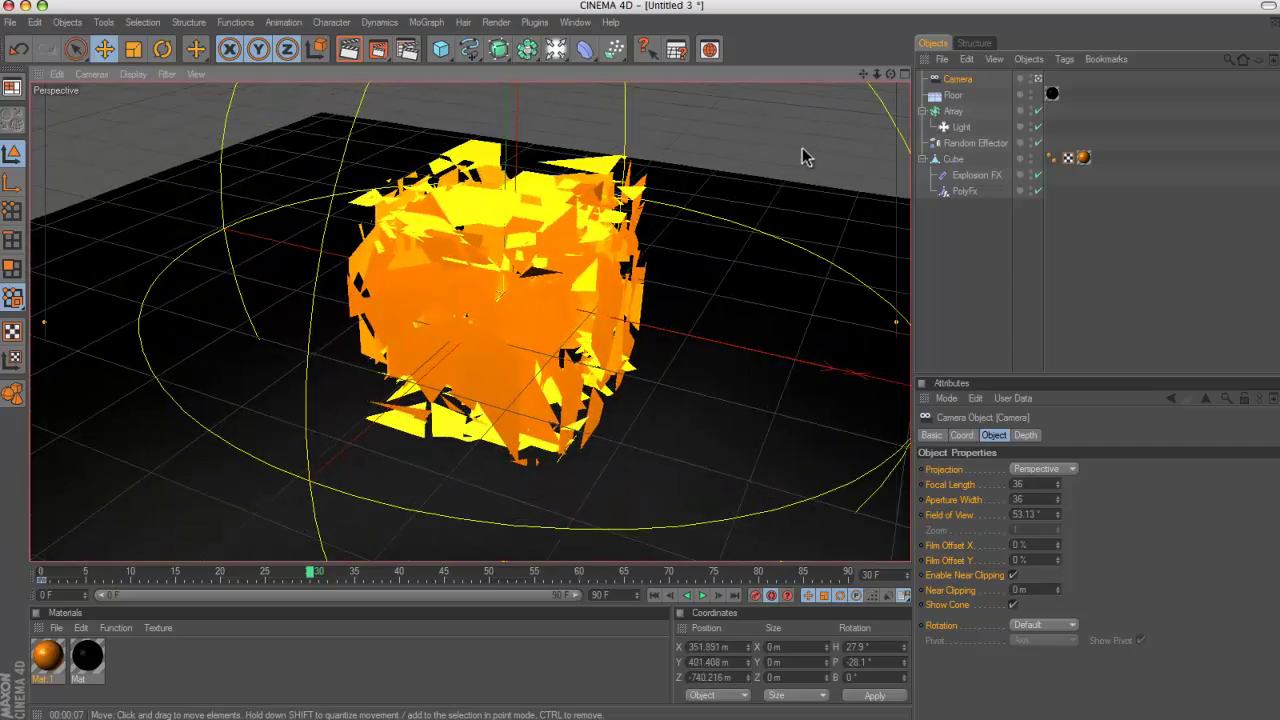
drag(861, 74, 640, 356)
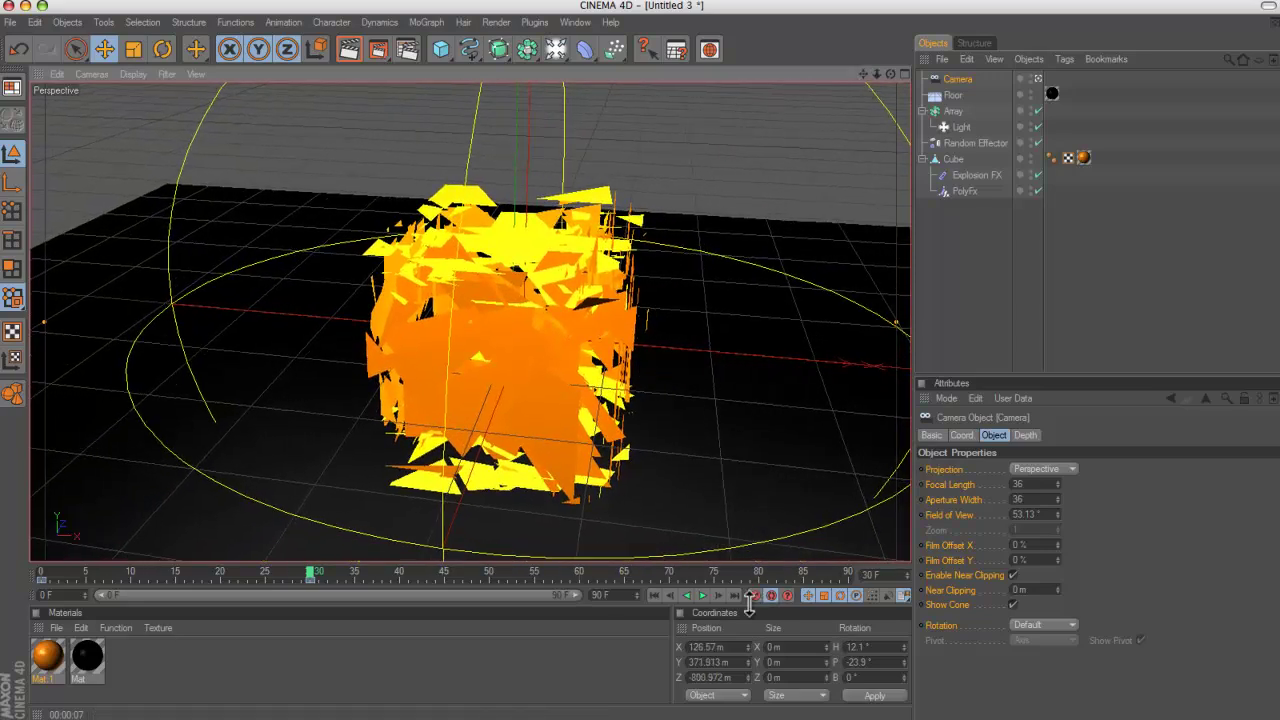
Step: Orbit the camera to a new side at frame 60 and to a higher, wider angle at frame 90, then turn off automatic keyframing
mouse_move(313, 583)
mouse_down()
mouse_move(651, 594)
mouse_move(580, 592)
mouse_up()
mouse_move(889, 74)
mouse_down()
mouse_move(645, 368)
mouse_move(609, 366)
mouse_move(643, 363)
mouse_up()
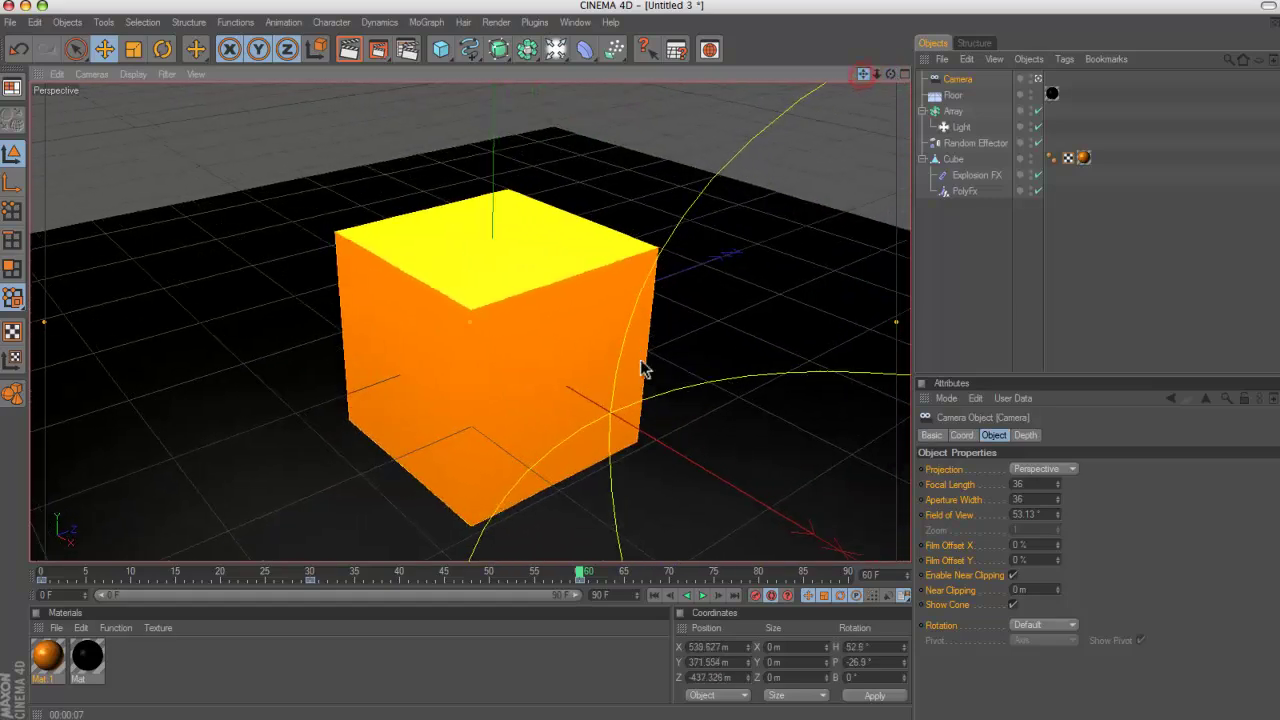
drag(584, 576, 877, 598)
drag(890, 75, 829, 177)
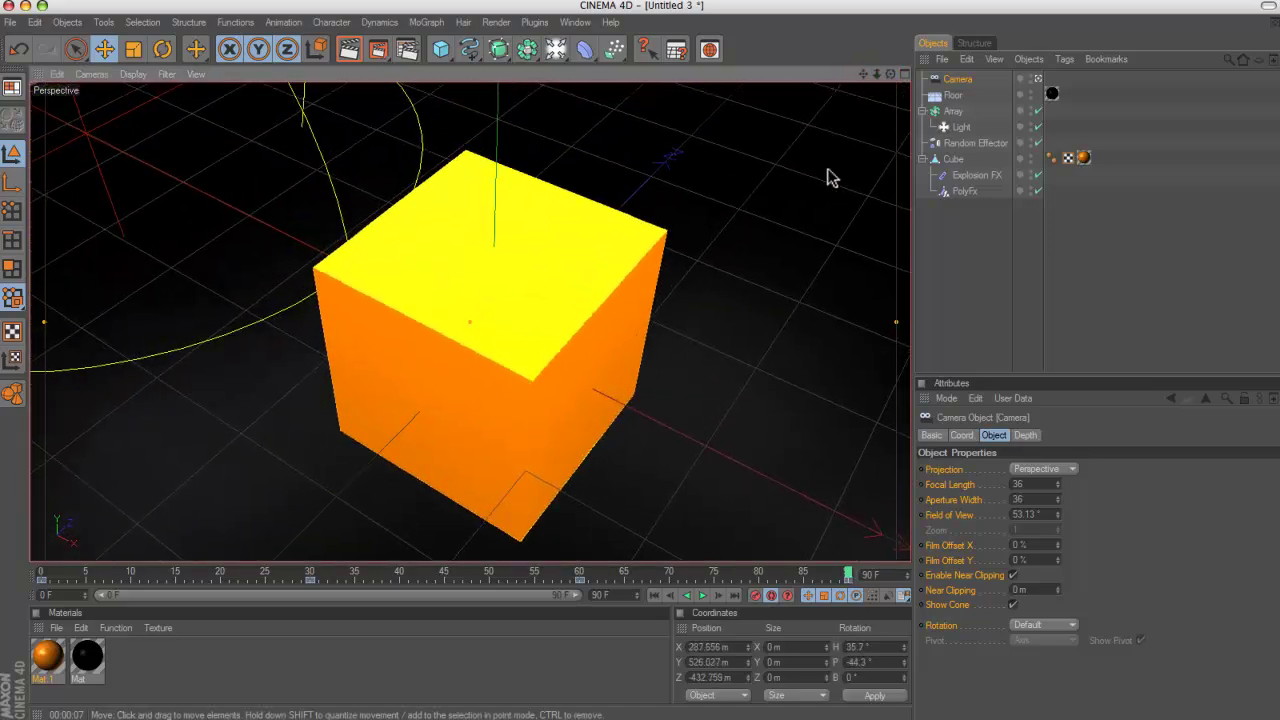
scroll(742, 279, down, 3)
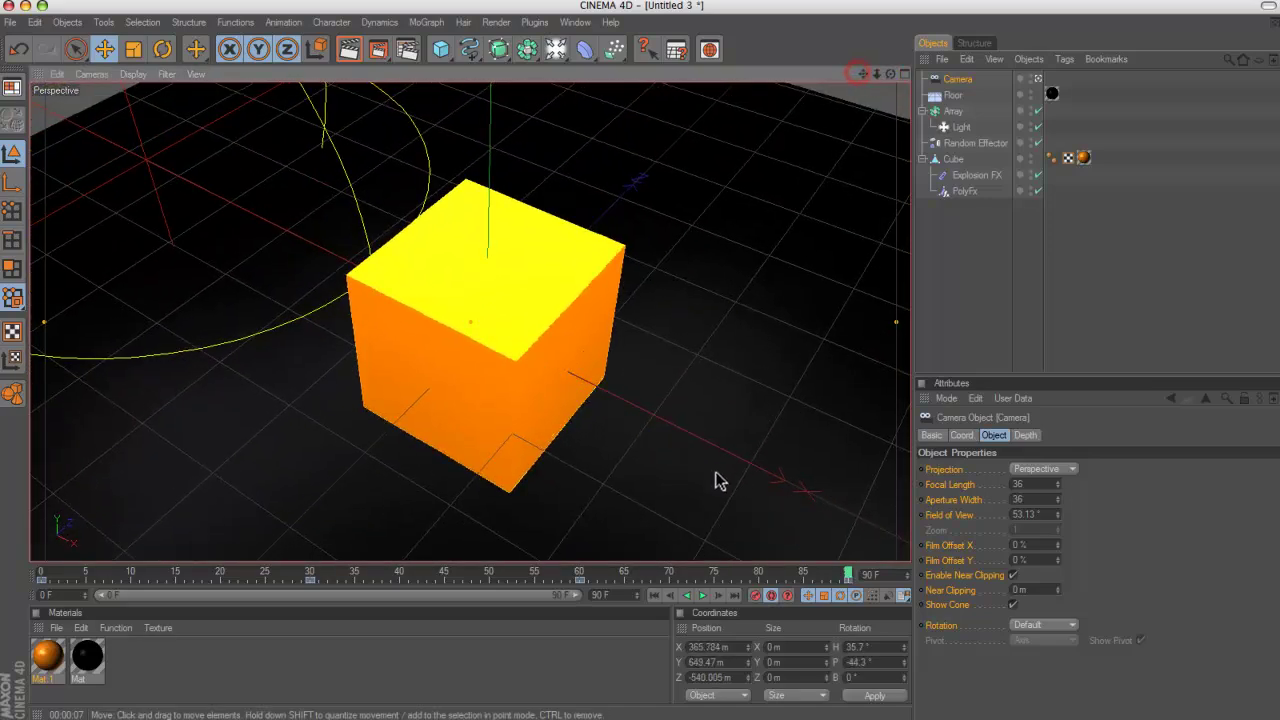
click(771, 596)
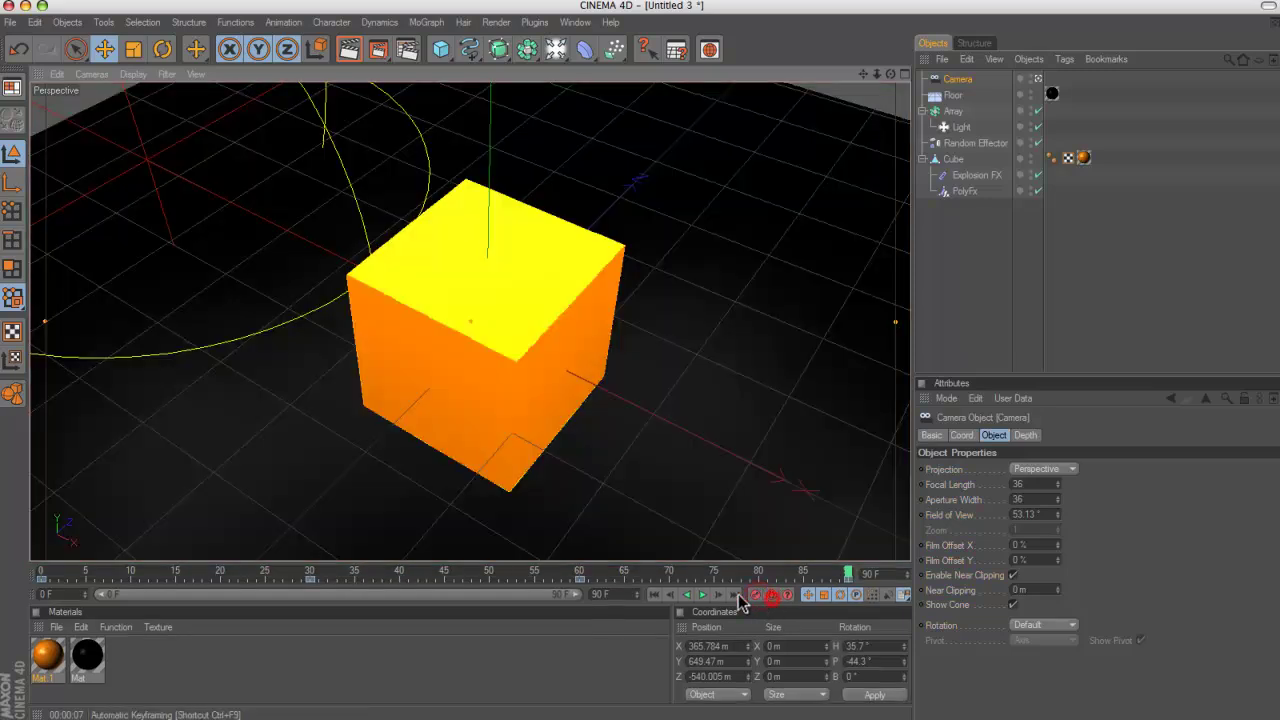
Step: Play the animation from the first frame to preview the camera move, then stop playback
click(656, 596)
click(702, 595)
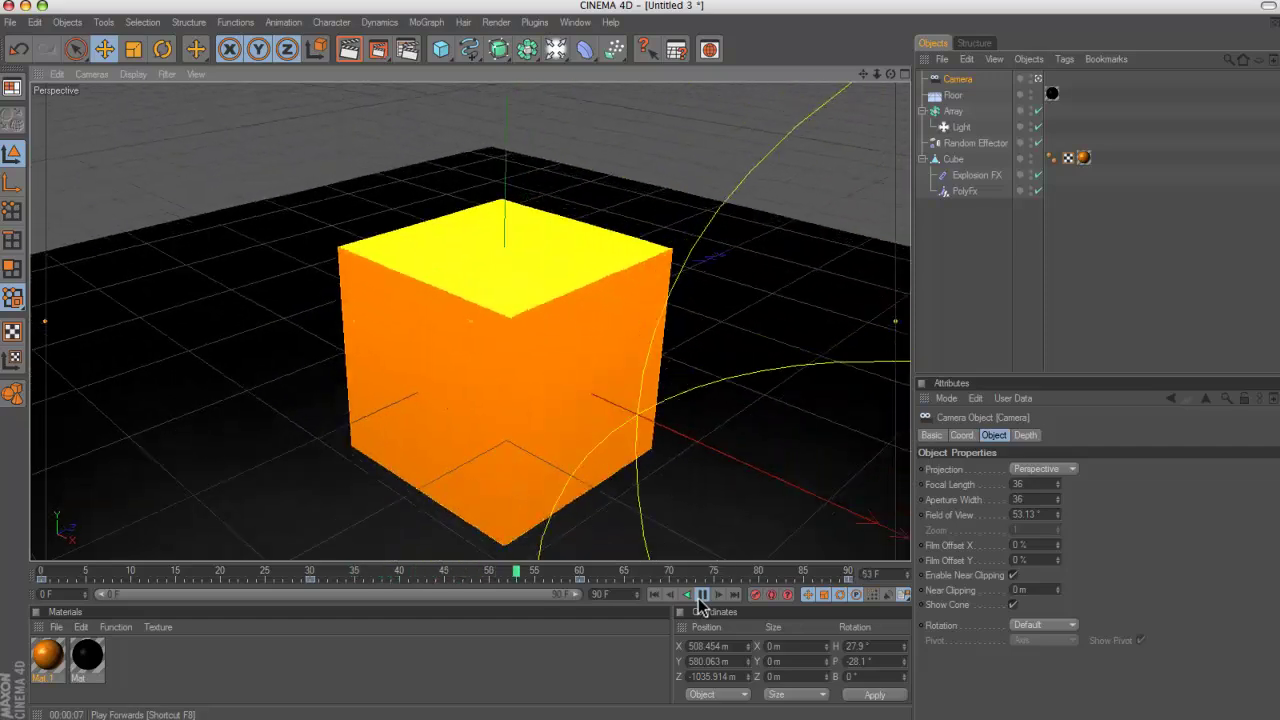
click(702, 596)
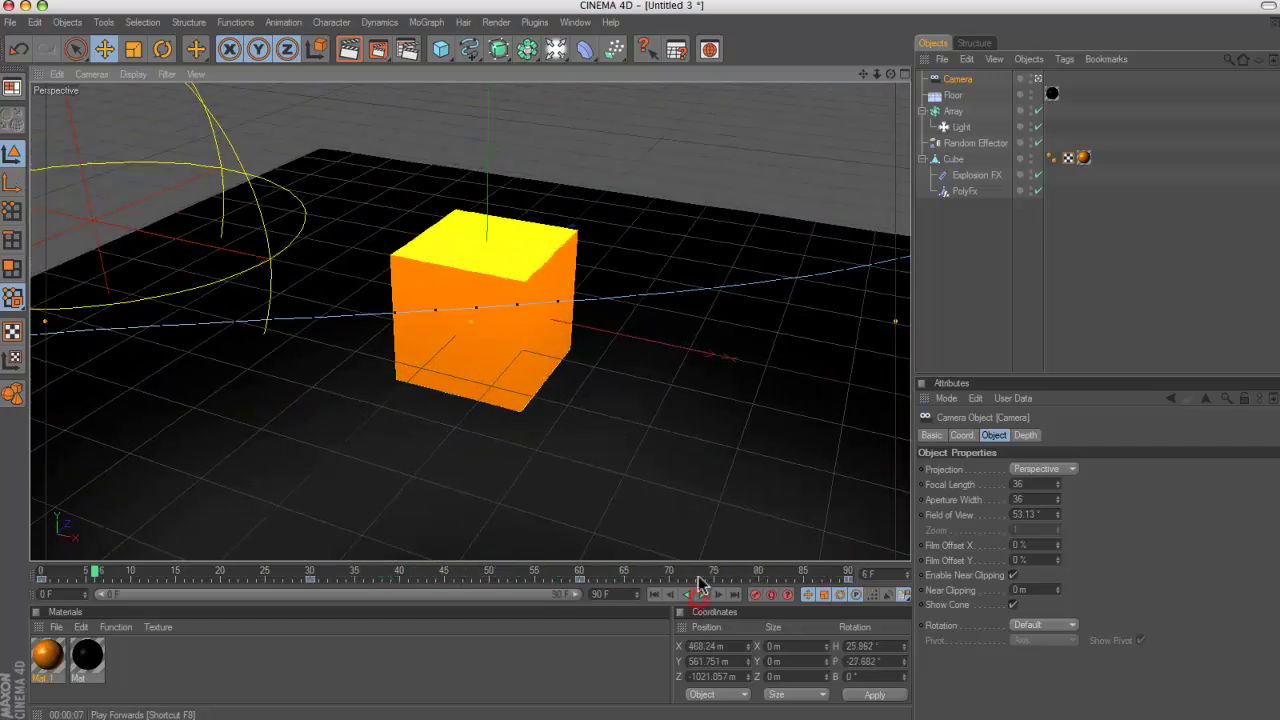
Step: Render the animation to the Picture Viewer, overwriting the existing movie file
click(378, 49)
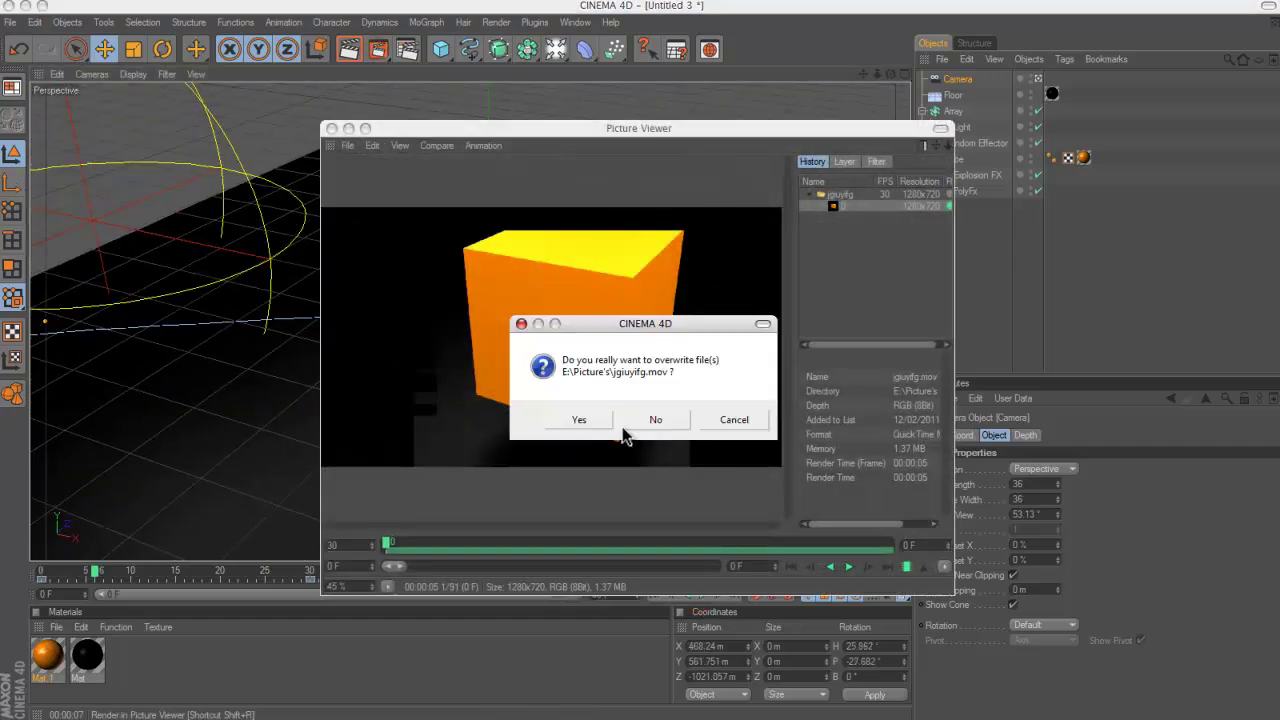
click(579, 420)
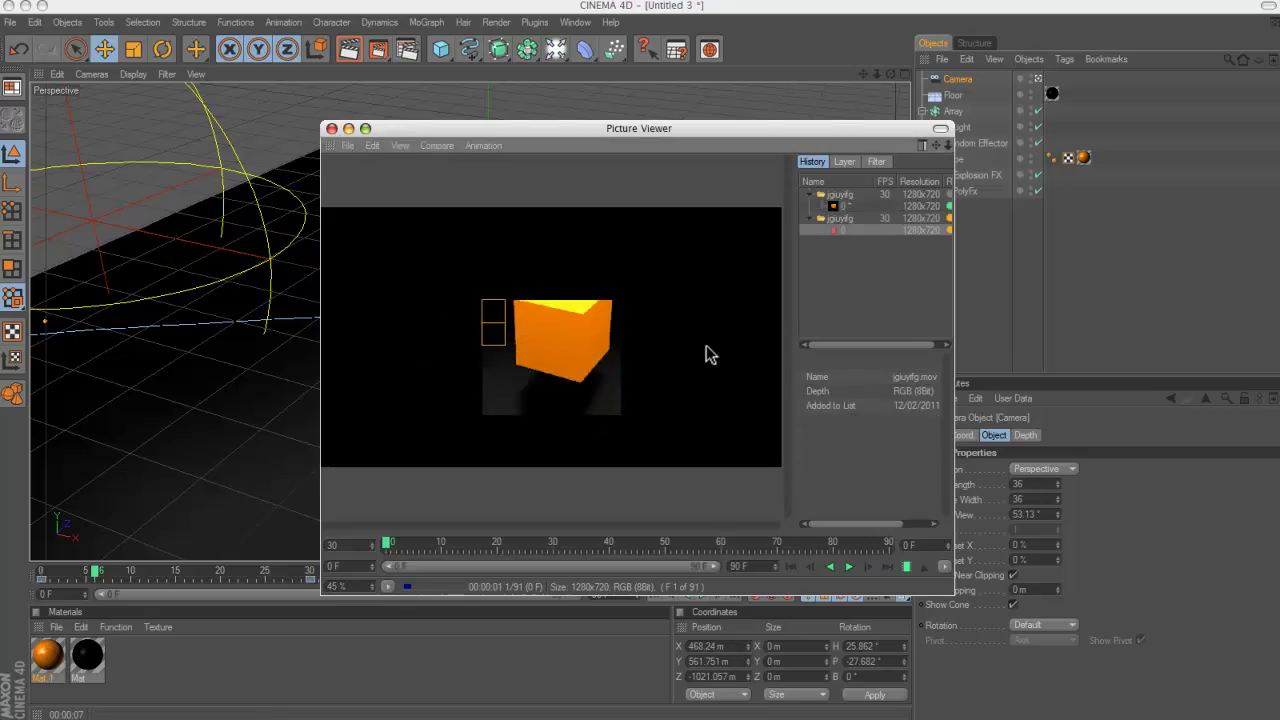